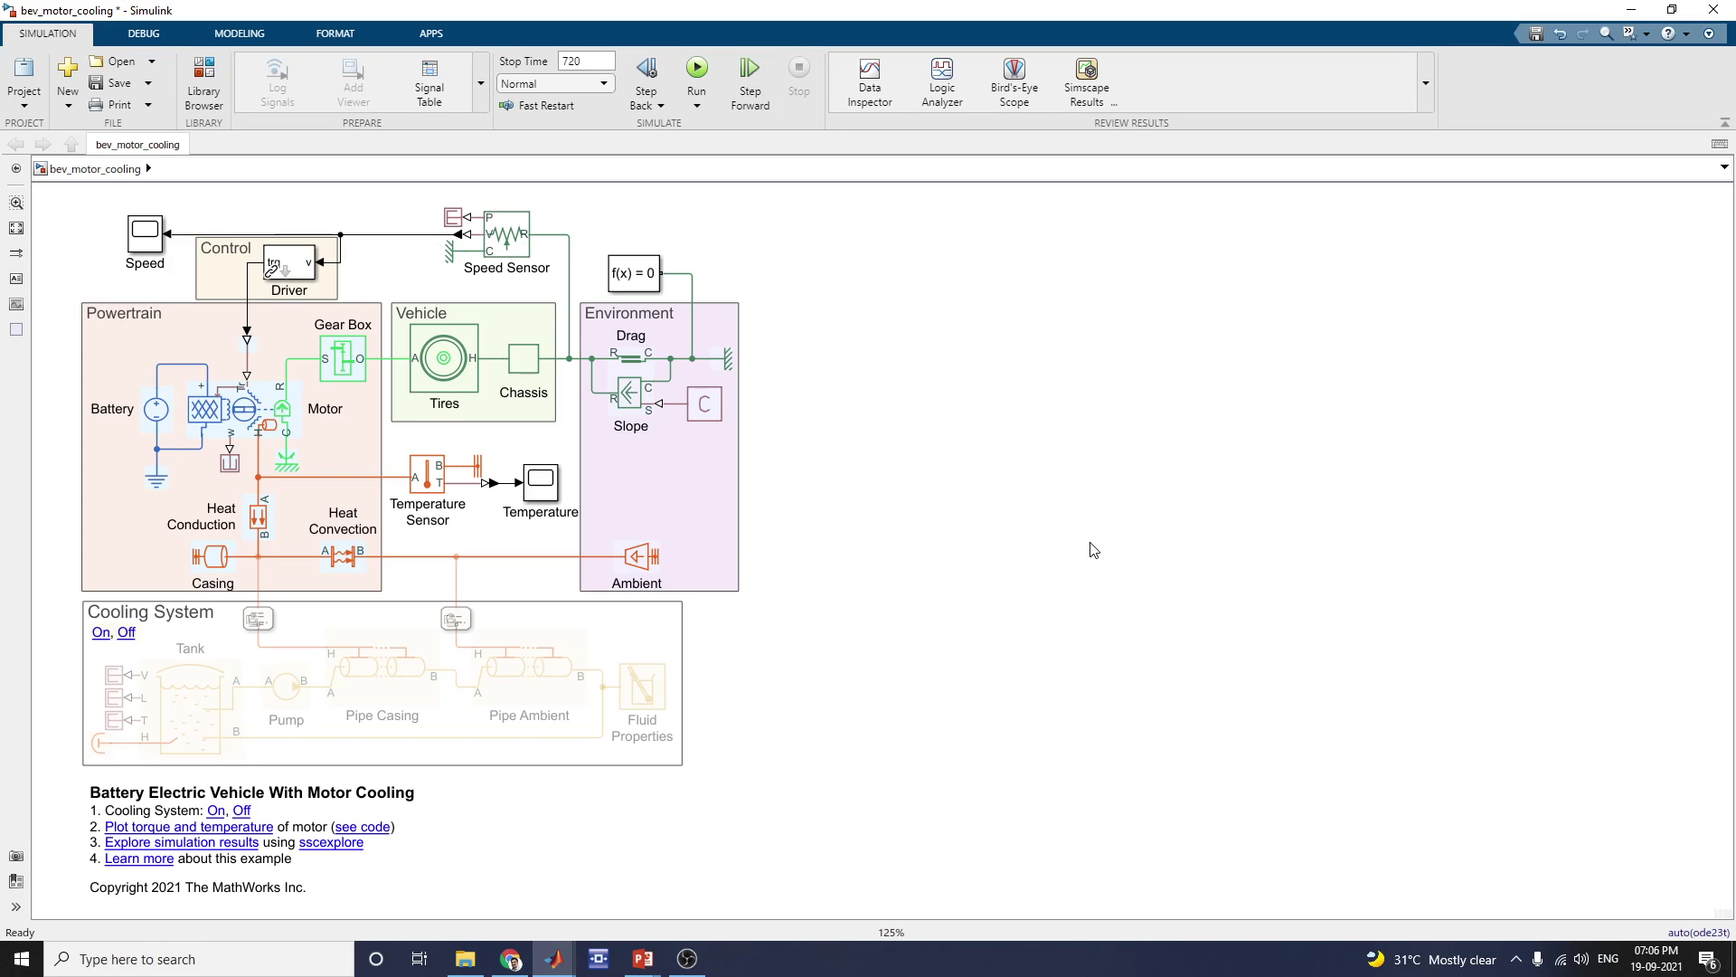
{"action": "left_click", "coordinate": [125, 715]}
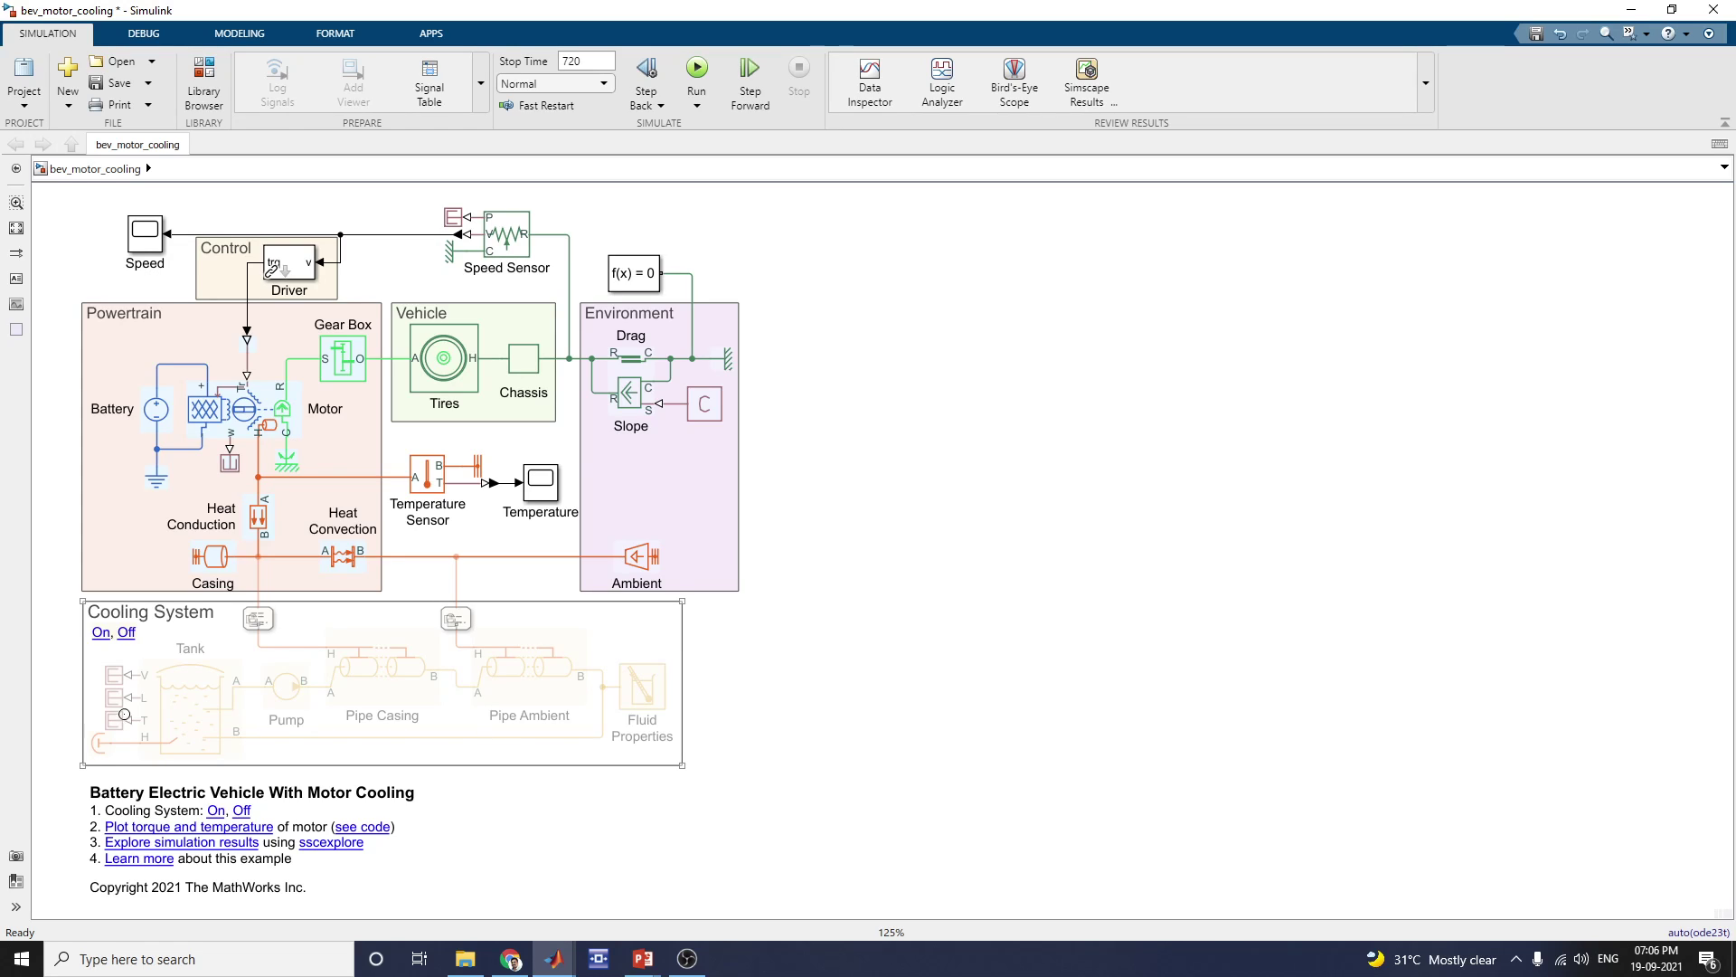
{"action": "left_click", "coordinate": [131, 718]}
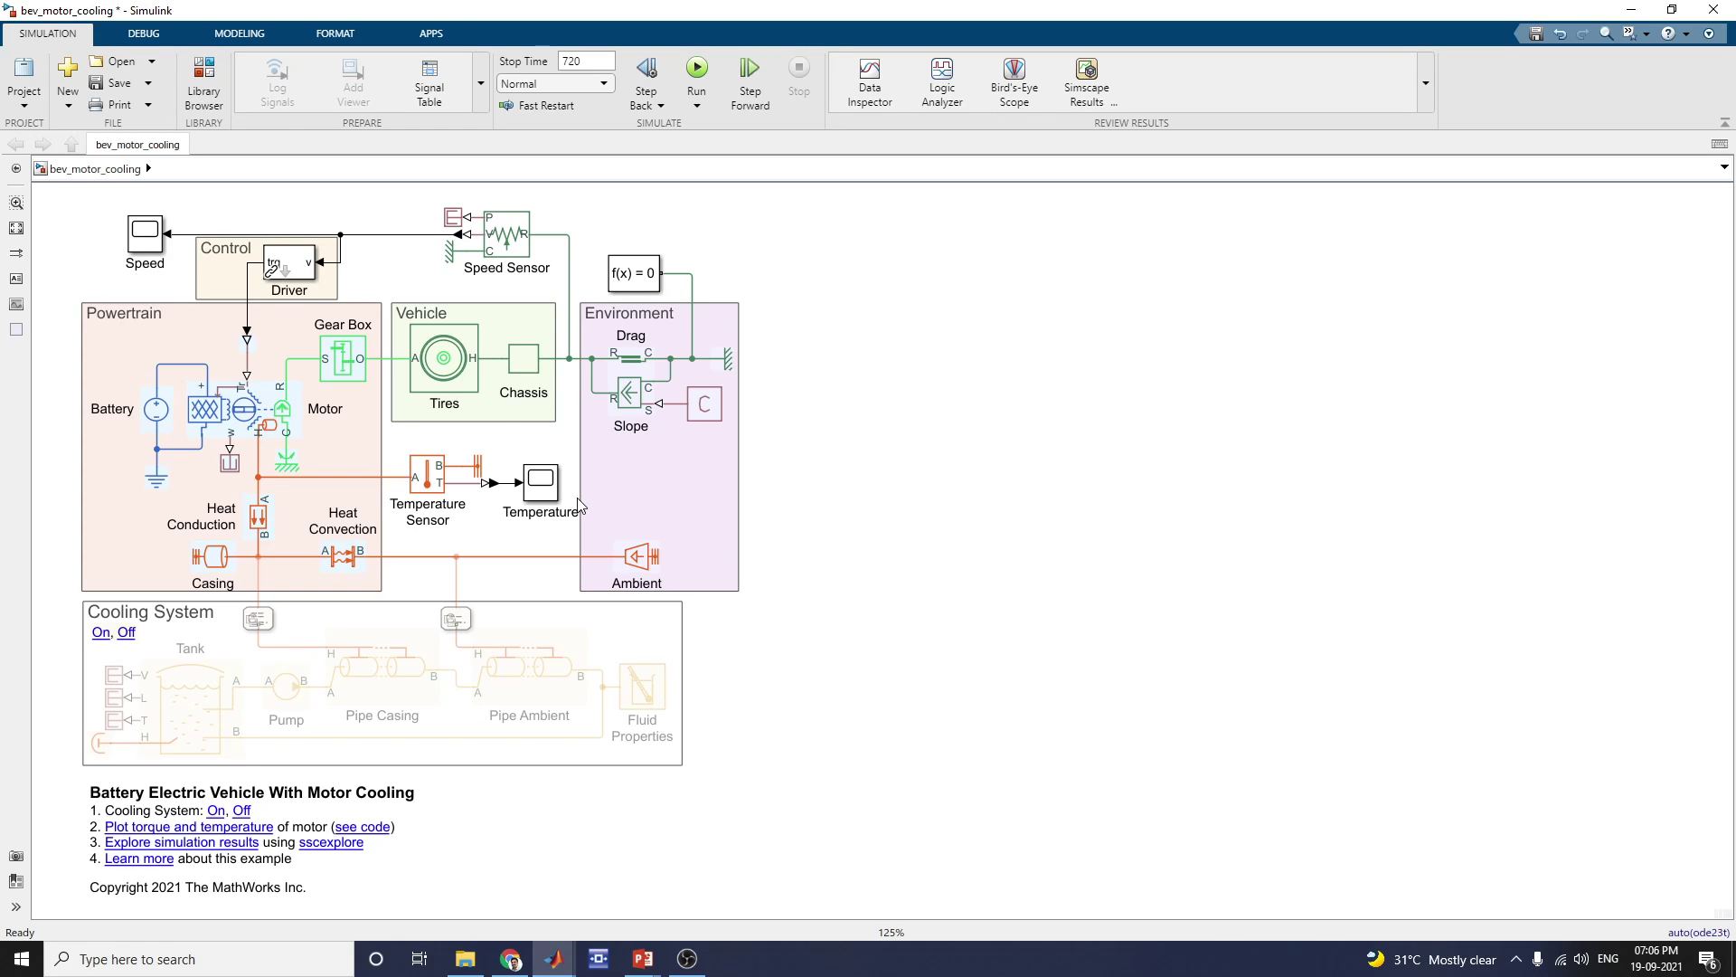
{"action": "left_click", "coordinate": [217, 337]}
{"action": "double_click", "coordinate": [219, 329]}
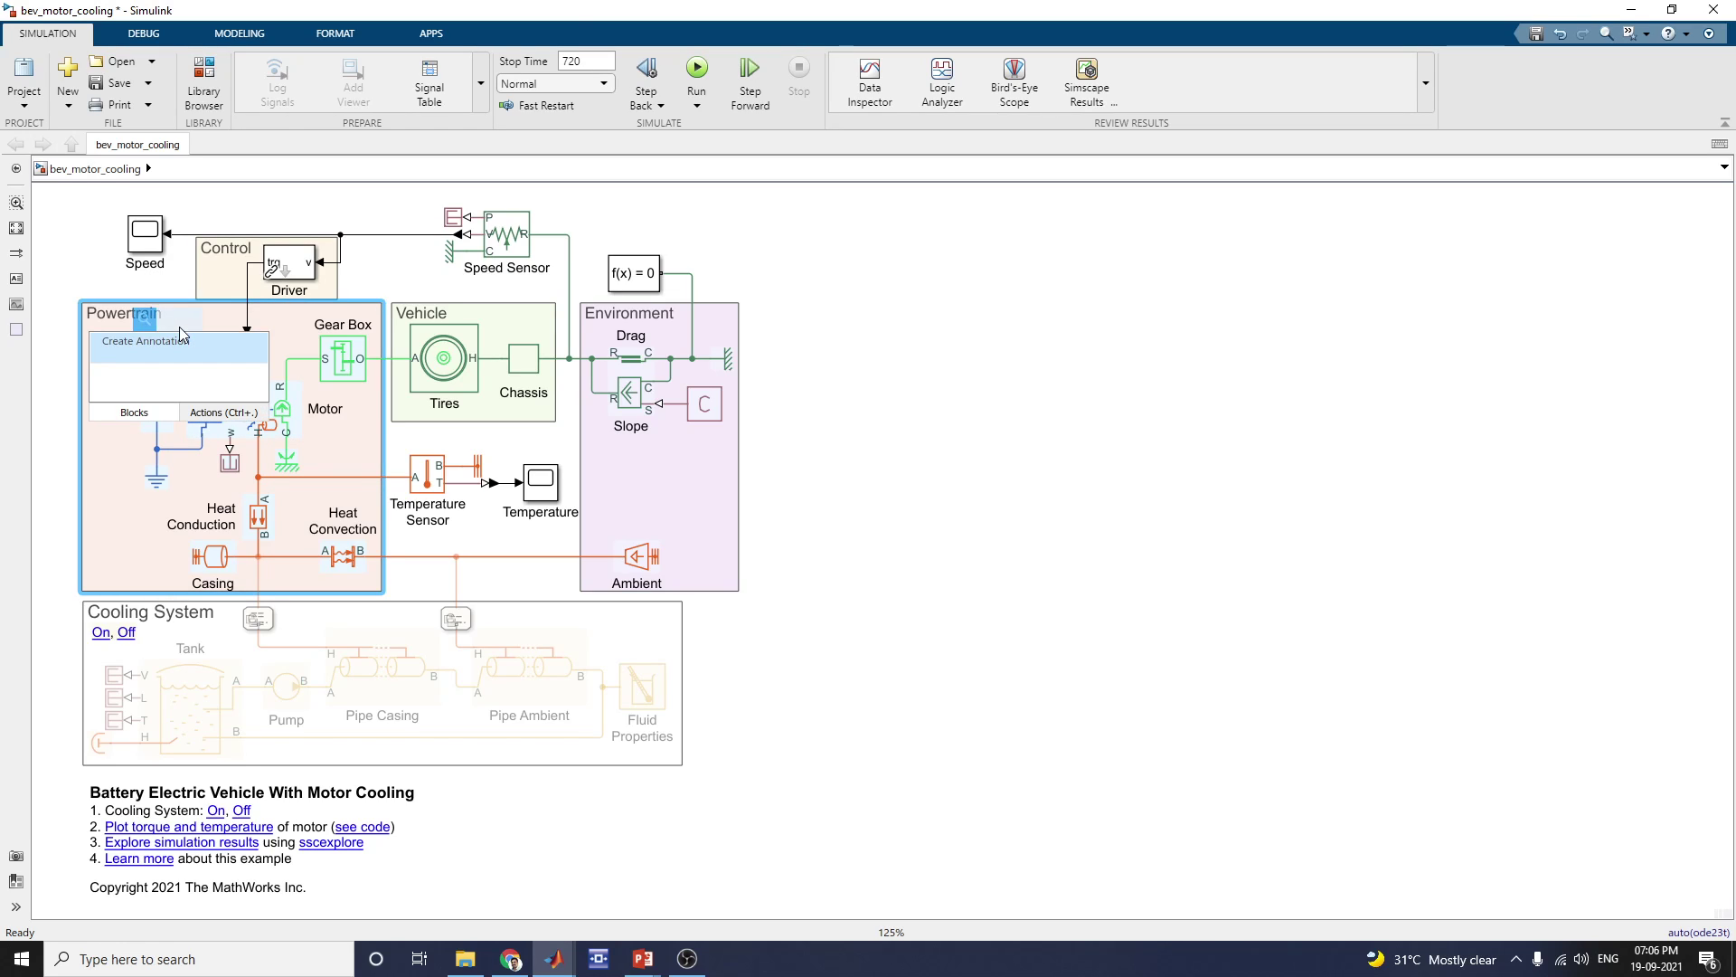
{"action": "double_click", "coordinate": [230, 306]}
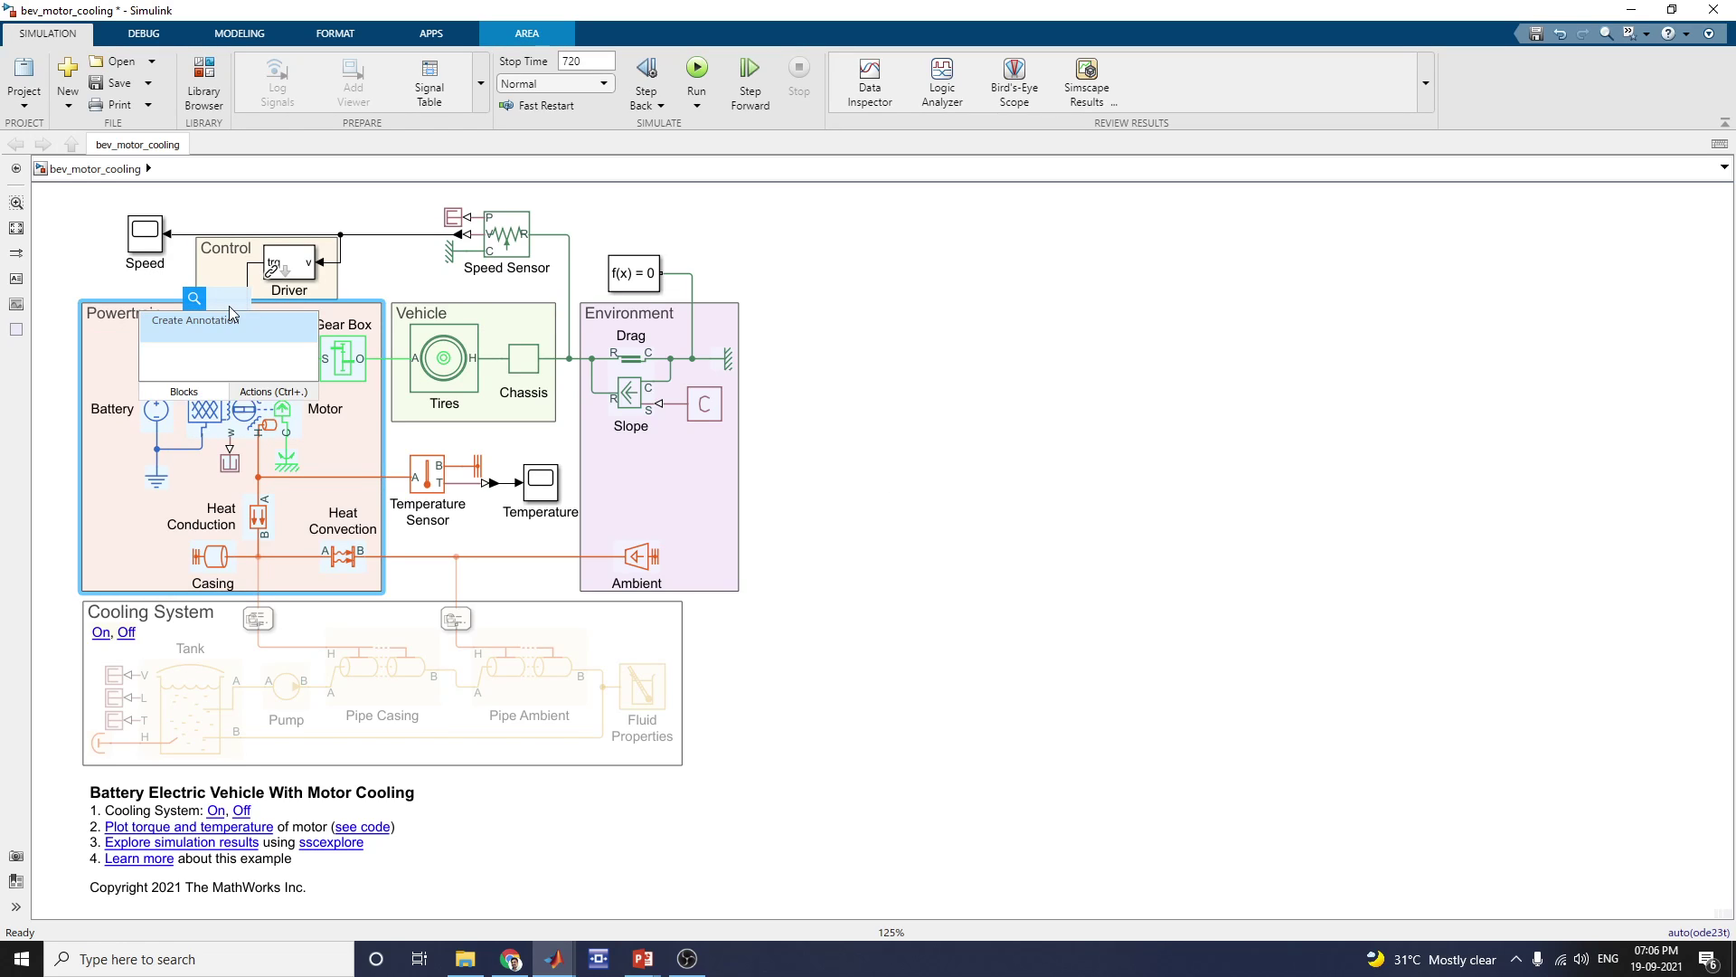
{"action": "left_click", "coordinate": [918, 409]}
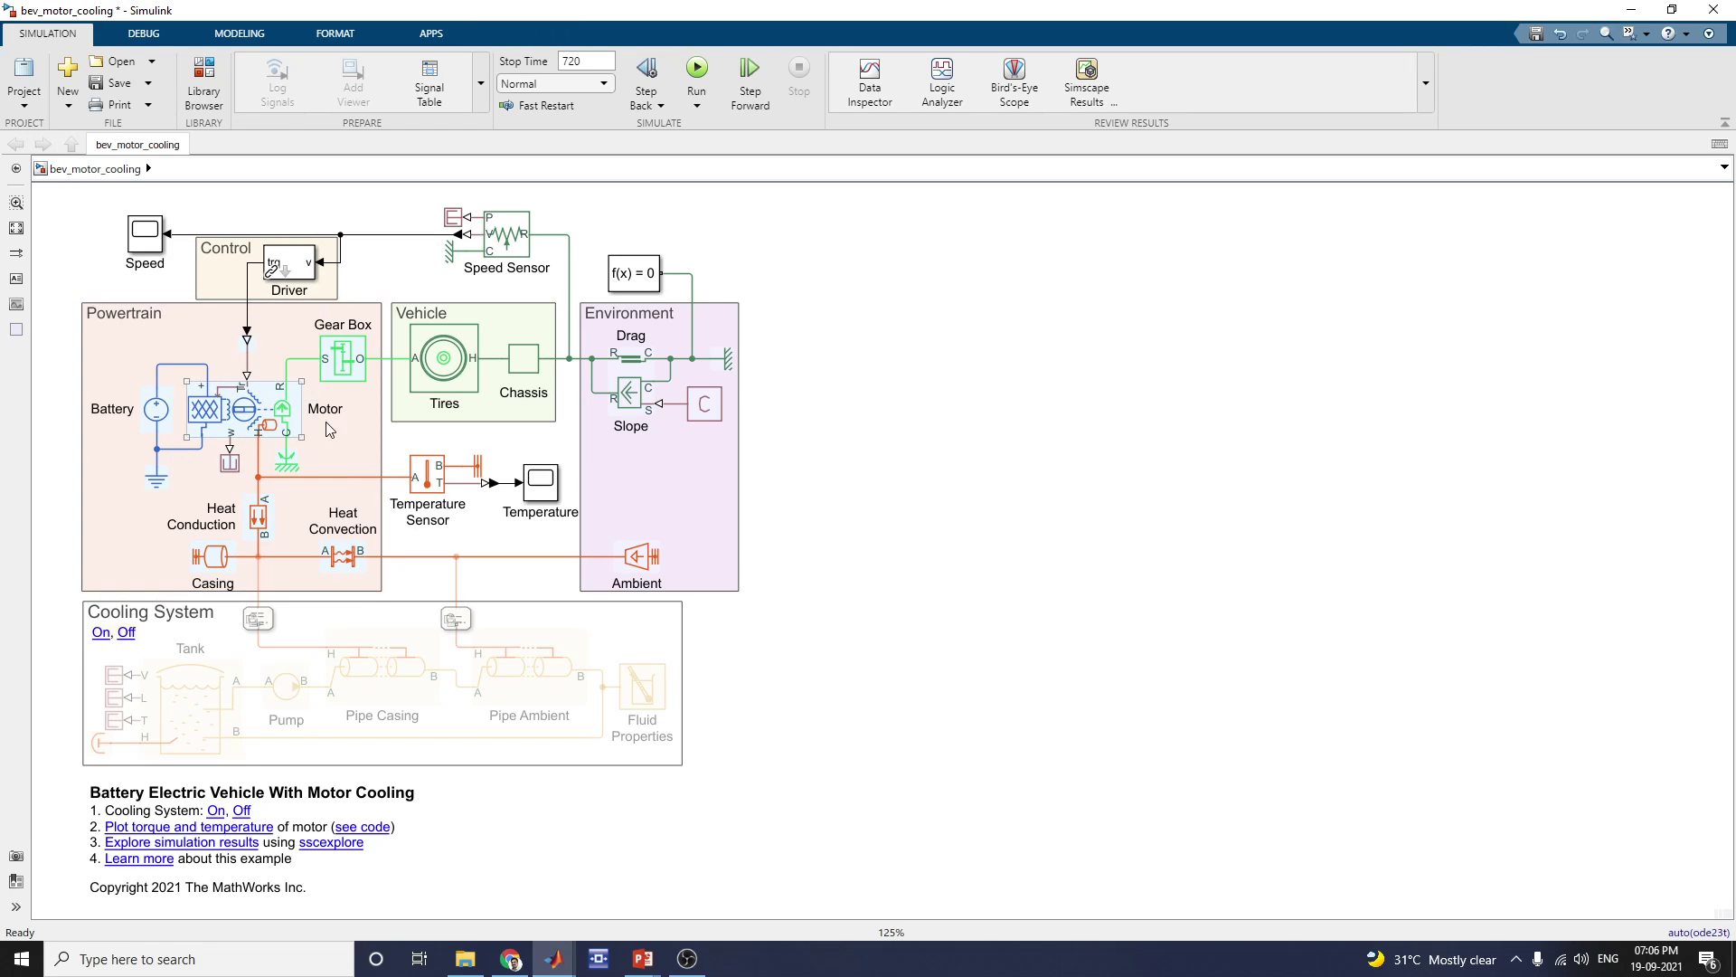
{"action": "left_click", "coordinate": [341, 551]}
{"action": "left_click", "coordinate": [196, 562]}
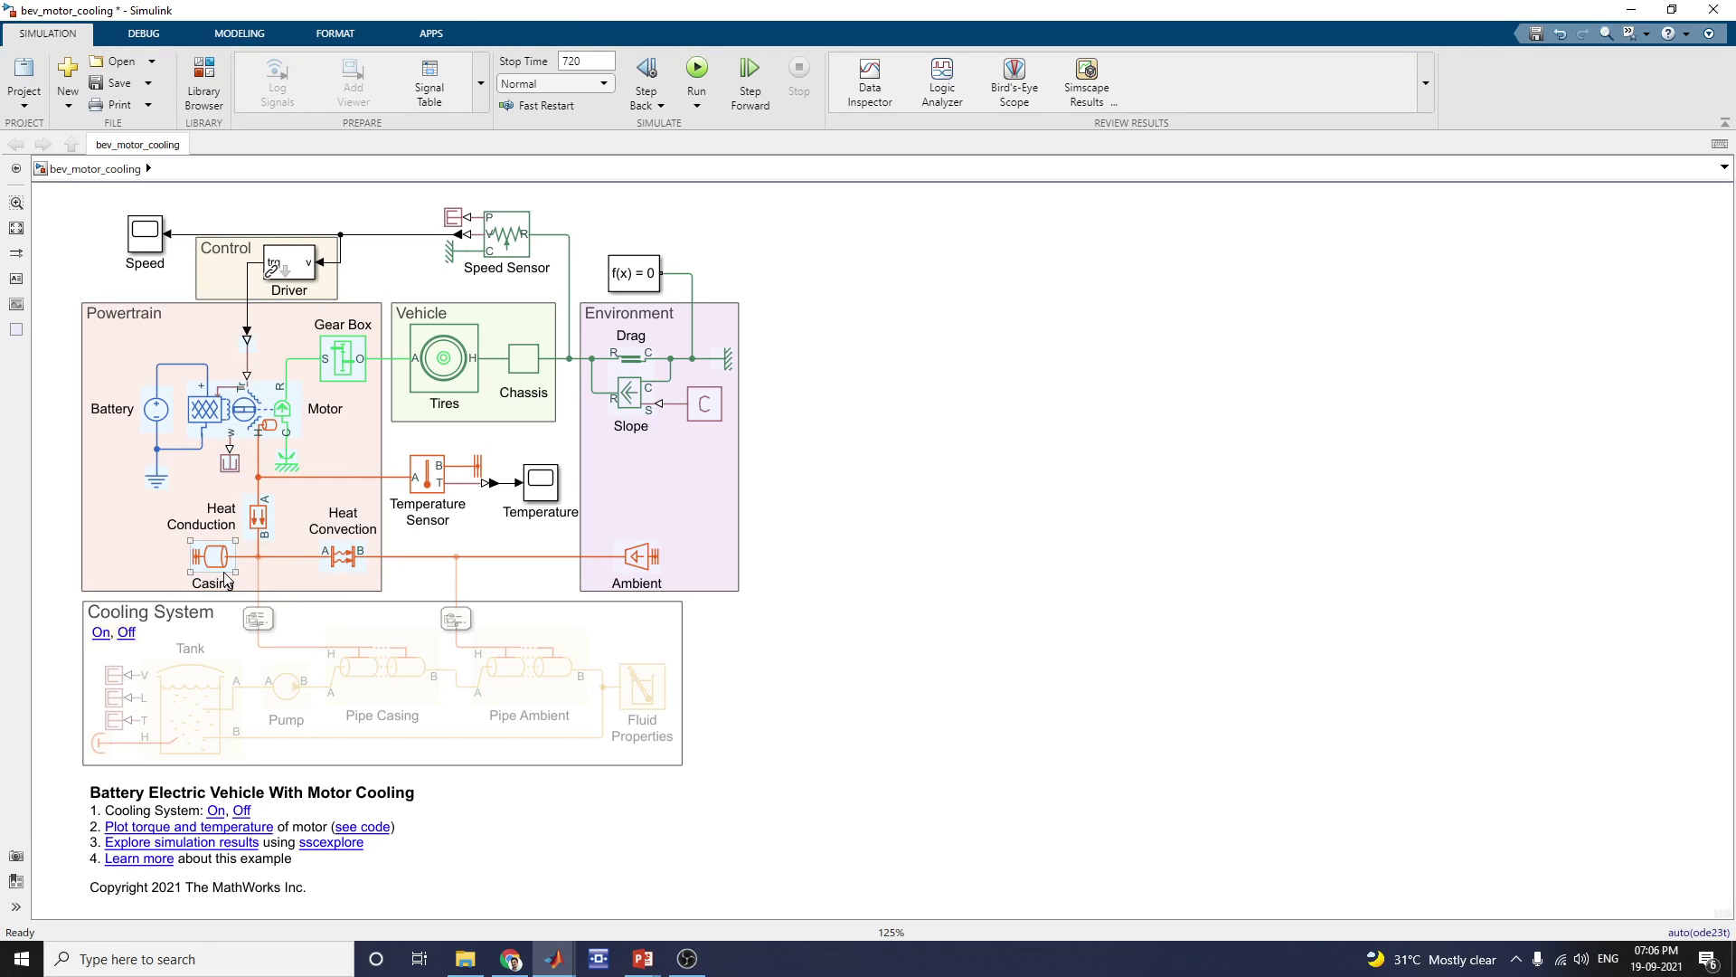
{"action": "left_click", "coordinate": [261, 408]}
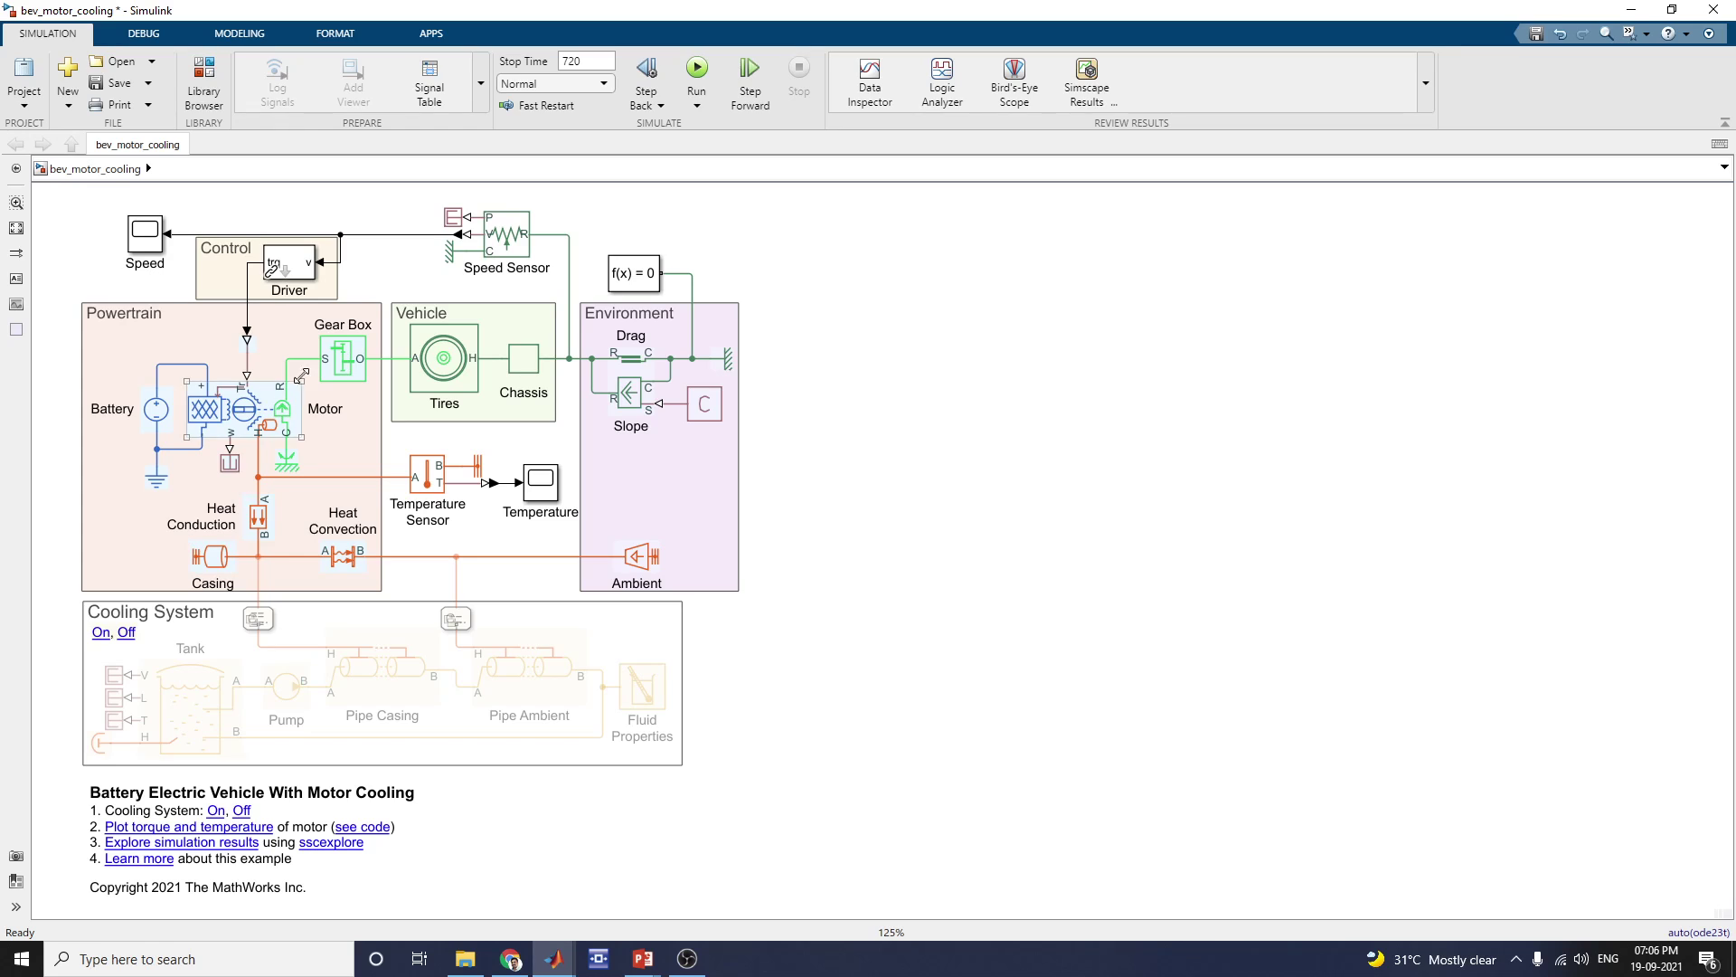
- Open the Motor block's parameters and check the electrical torque parameterization options, keeping Maximum torque and power
{"action": "double_click", "coordinate": [233, 422]}
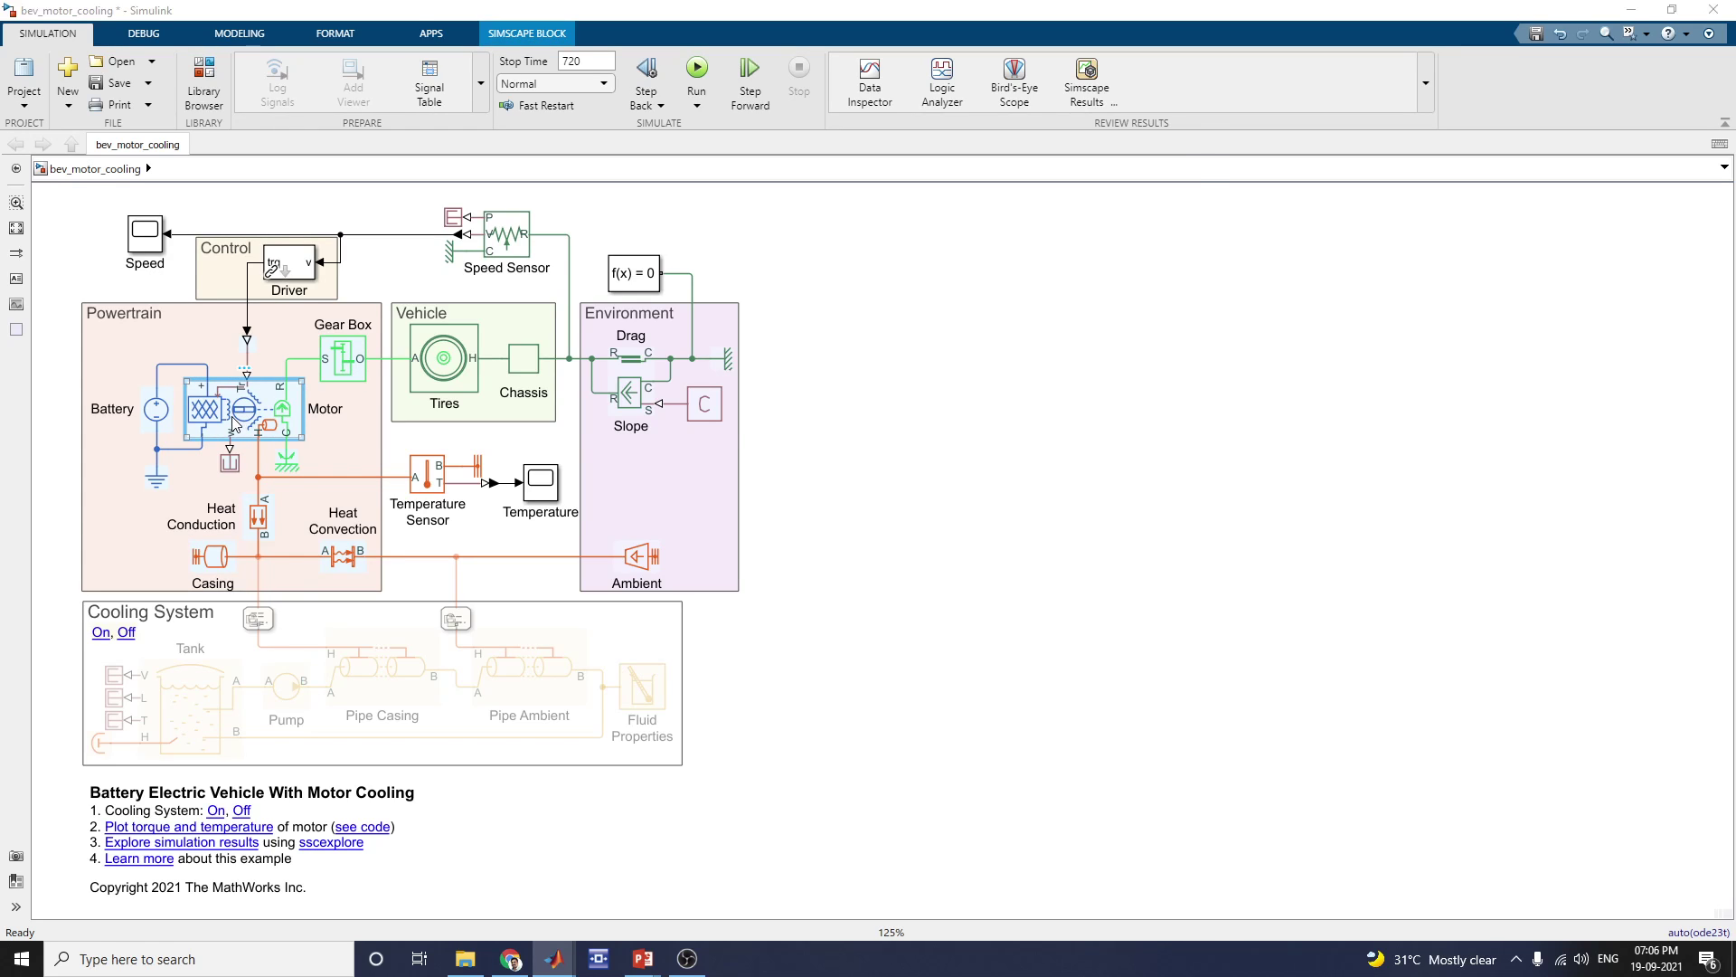
{"action": "left_click_drag", "start_coordinate": [565, 119], "coordinate": [1022, 143]}
{"action": "left_click", "coordinate": [283, 440]}
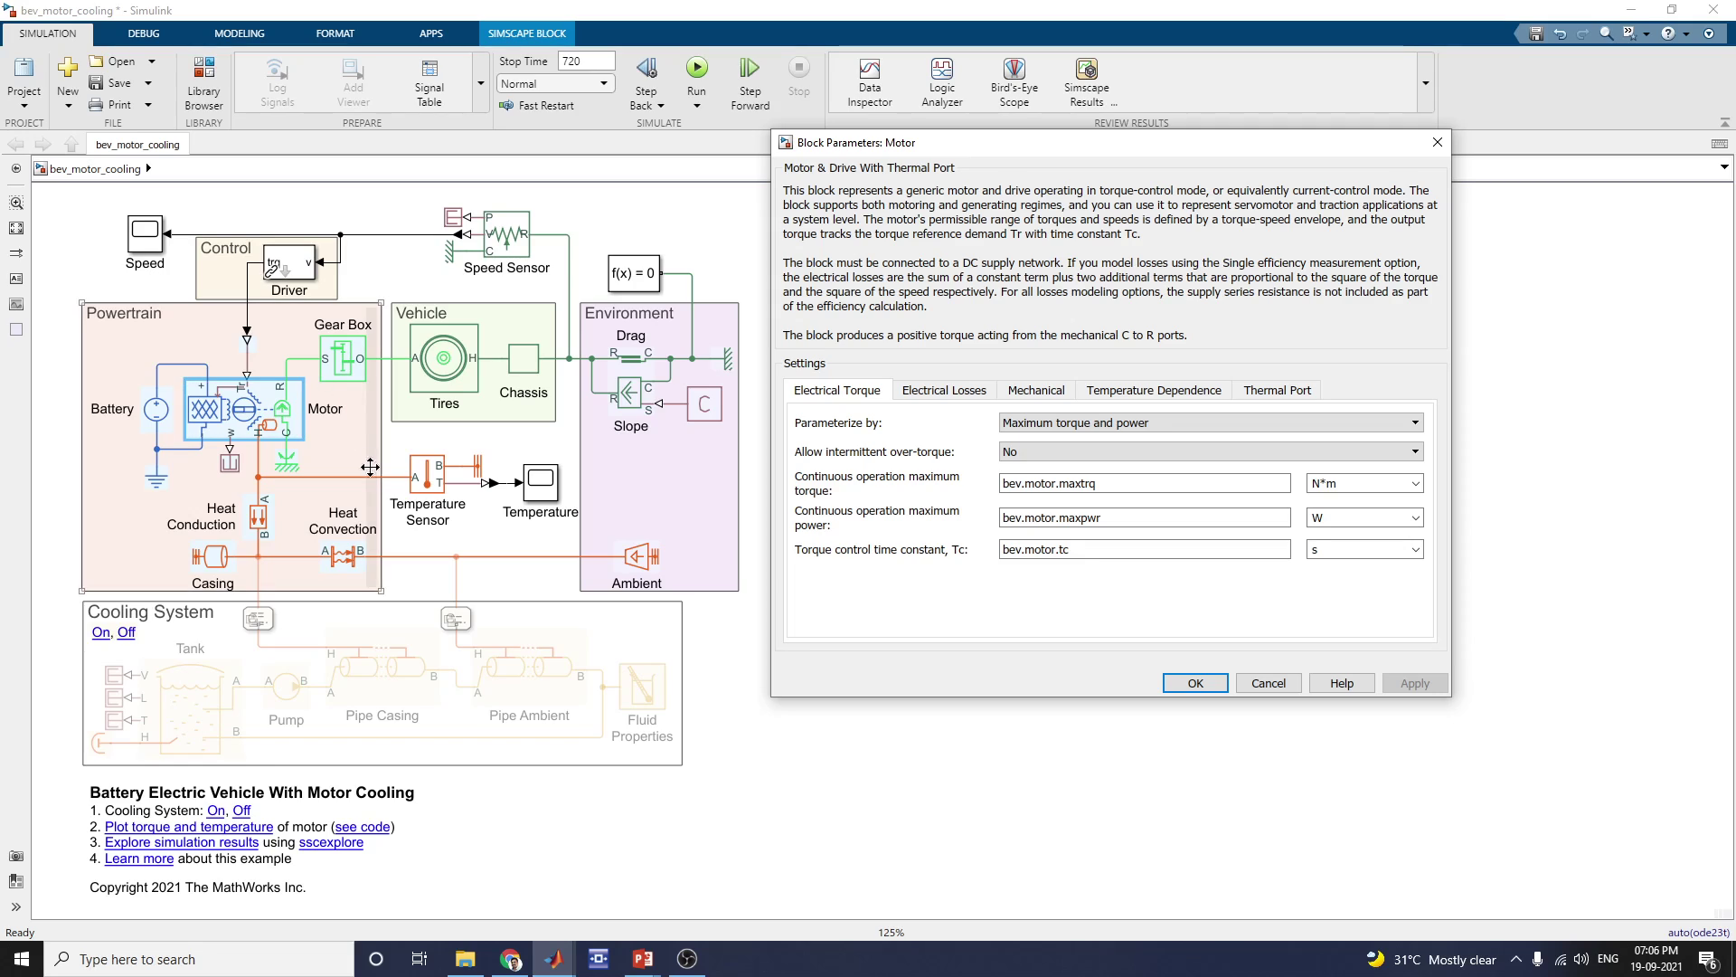
{"action": "left_click", "coordinate": [286, 429]}
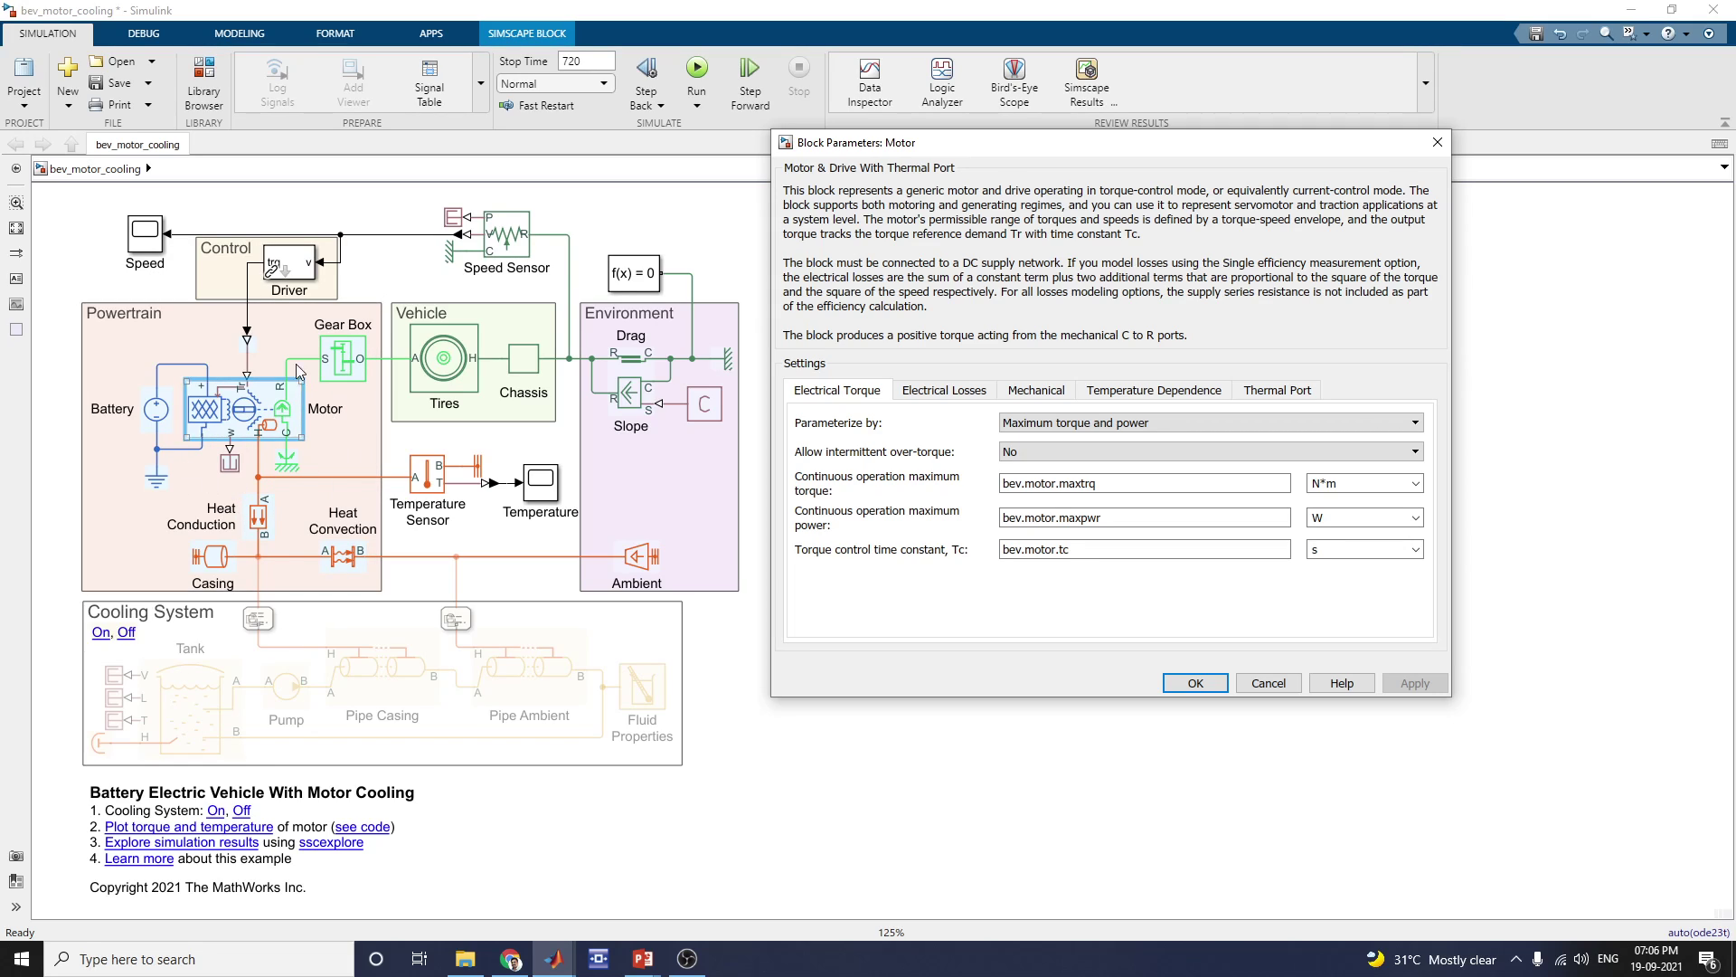
{"action": "left_click", "coordinate": [126, 421]}
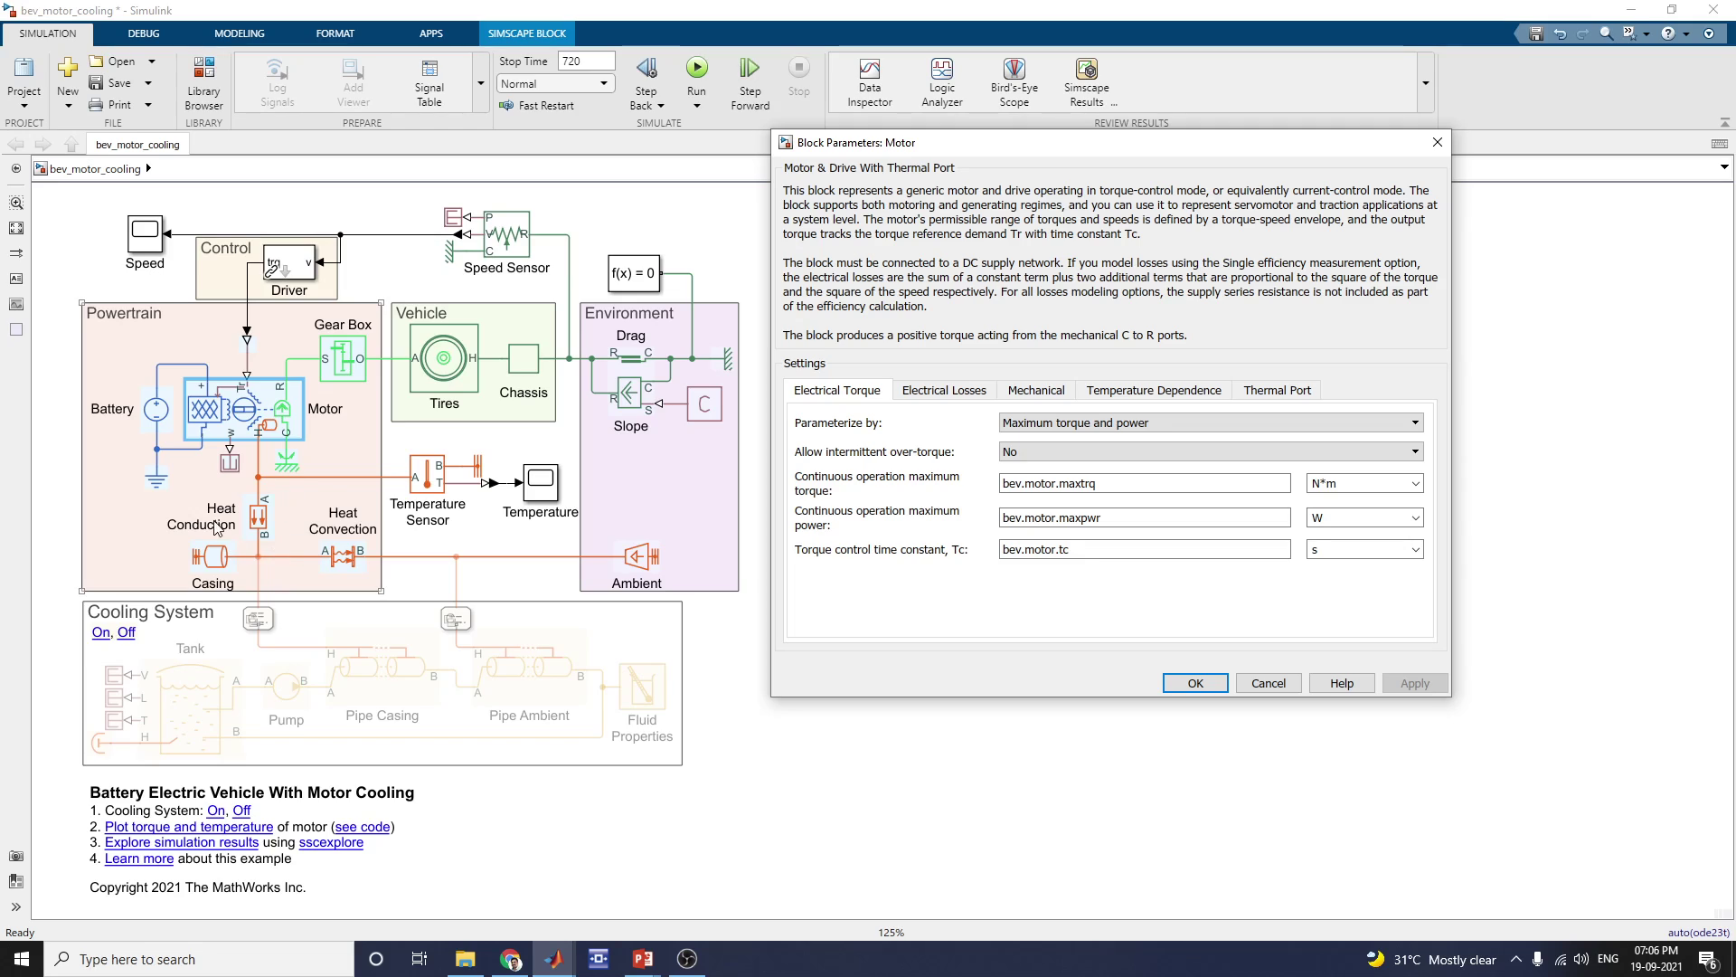
{"action": "left_click", "coordinate": [276, 436]}
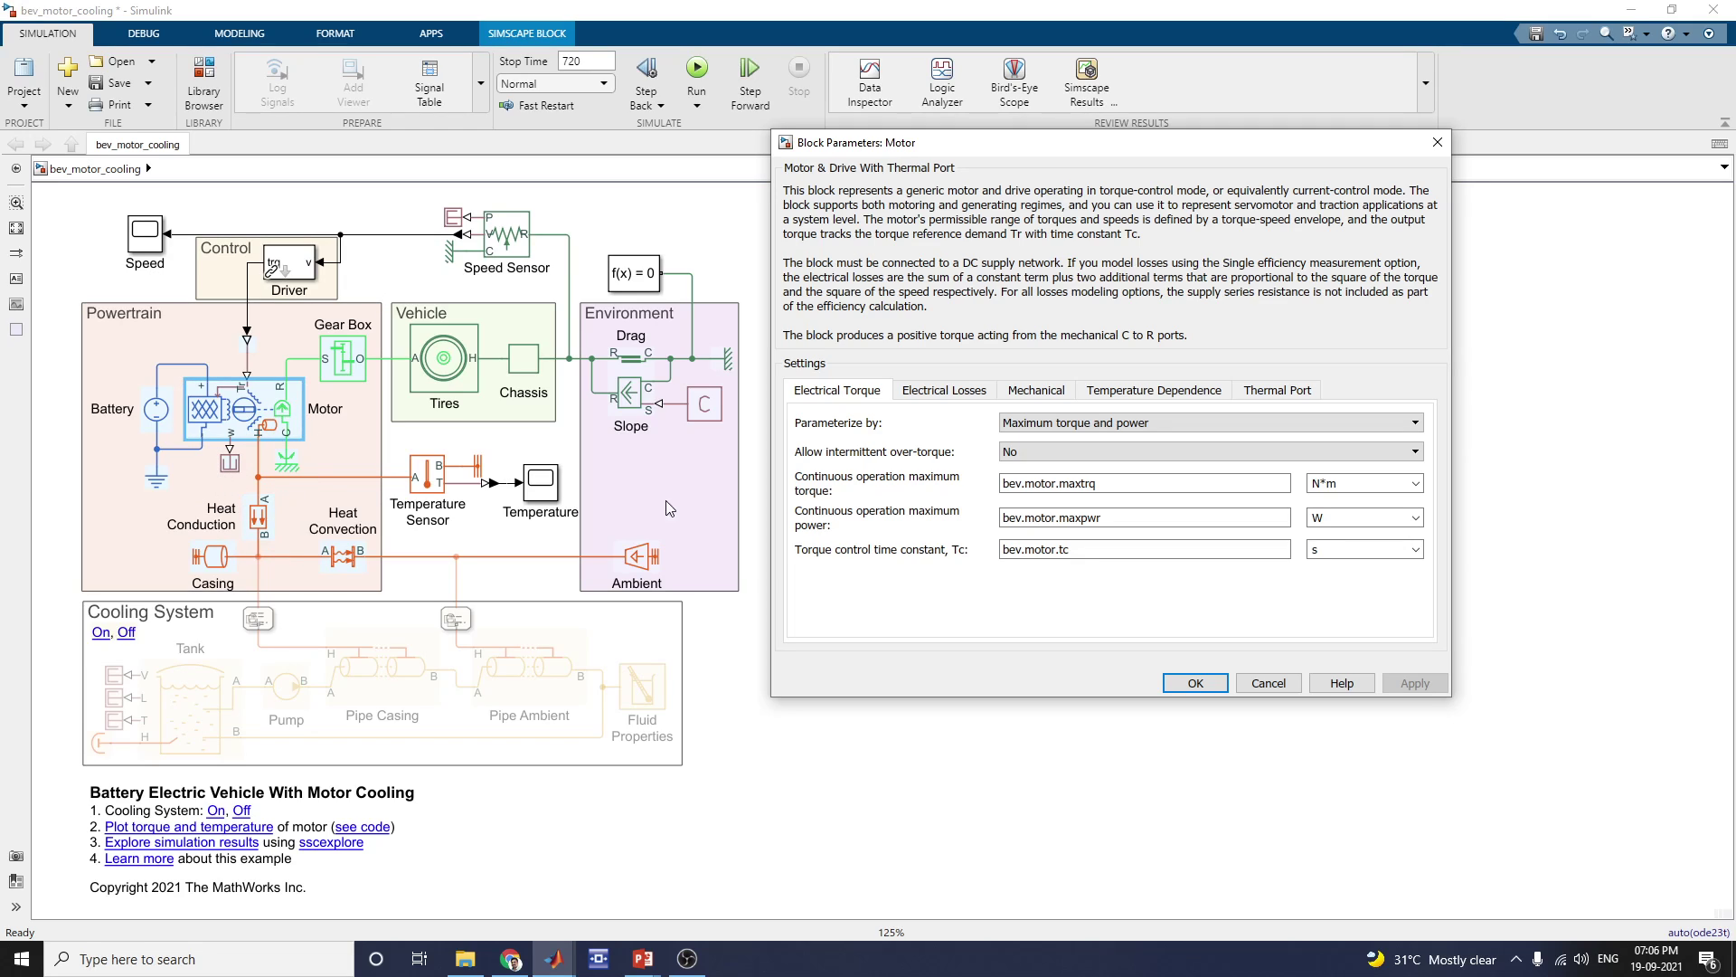
{"action": "left_click", "coordinate": [1059, 431]}
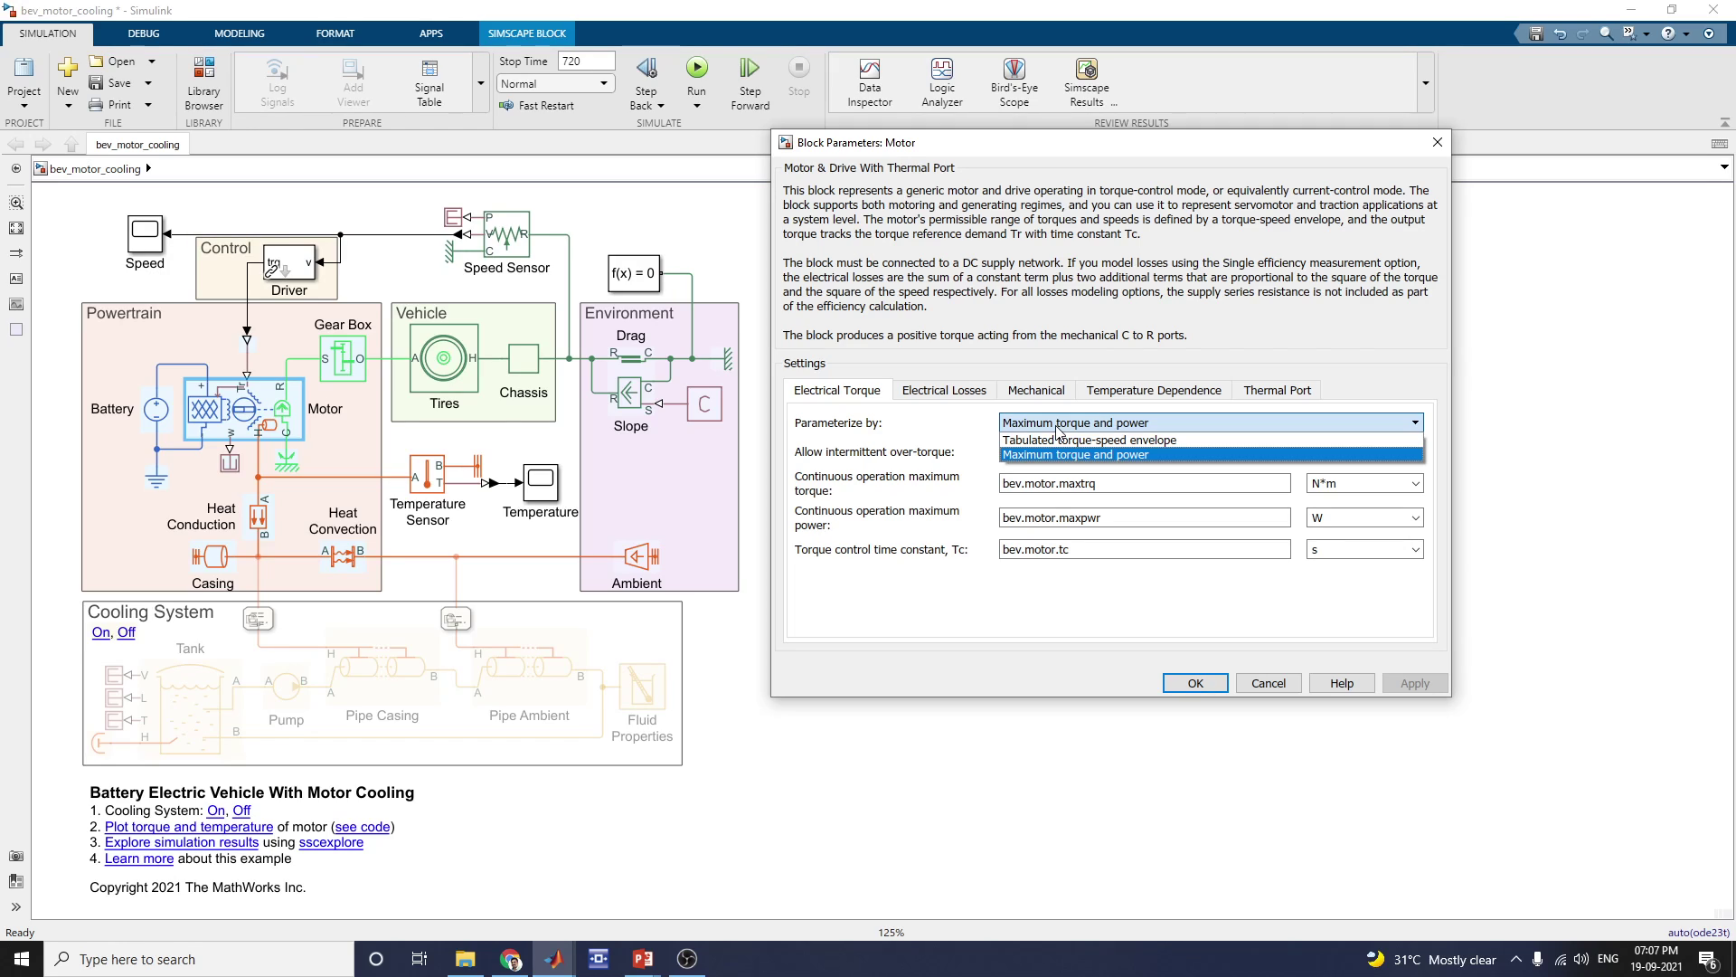
{"action": "left_click", "coordinate": [1053, 454]}
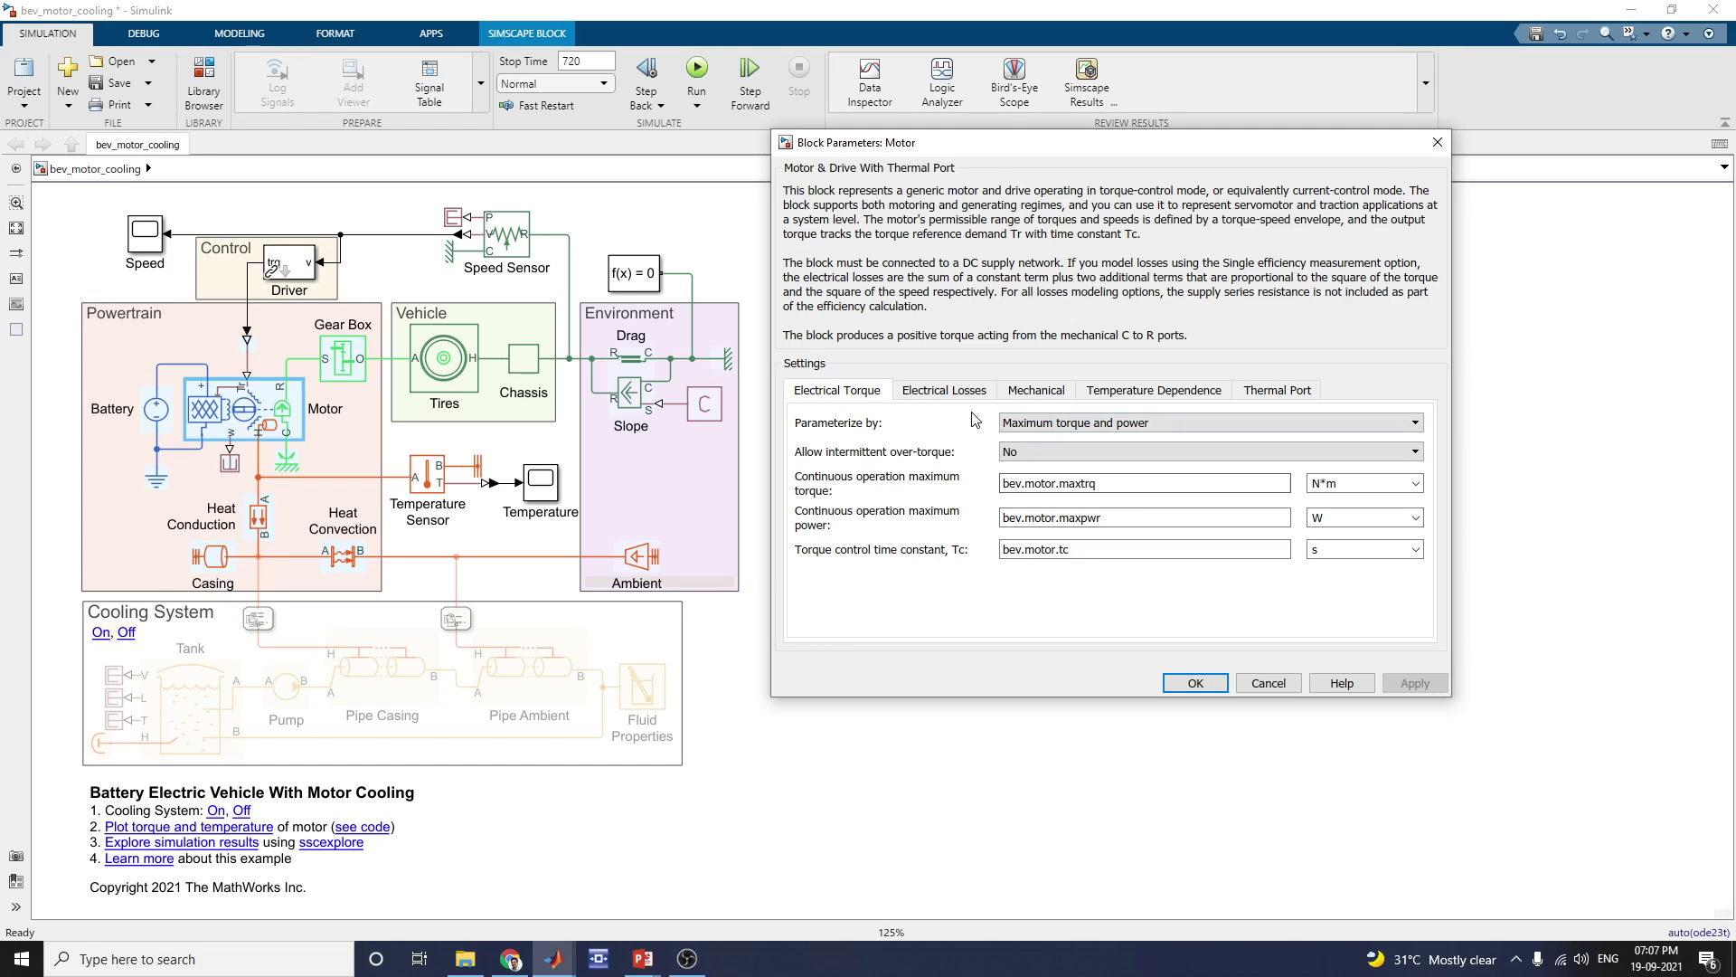
- Review the Motor block's electrical losses, temperature dependence and thermal port settings, and close its parameters
{"action": "left_click", "coordinate": [948, 391]}
{"action": "left_click", "coordinate": [1132, 387]}
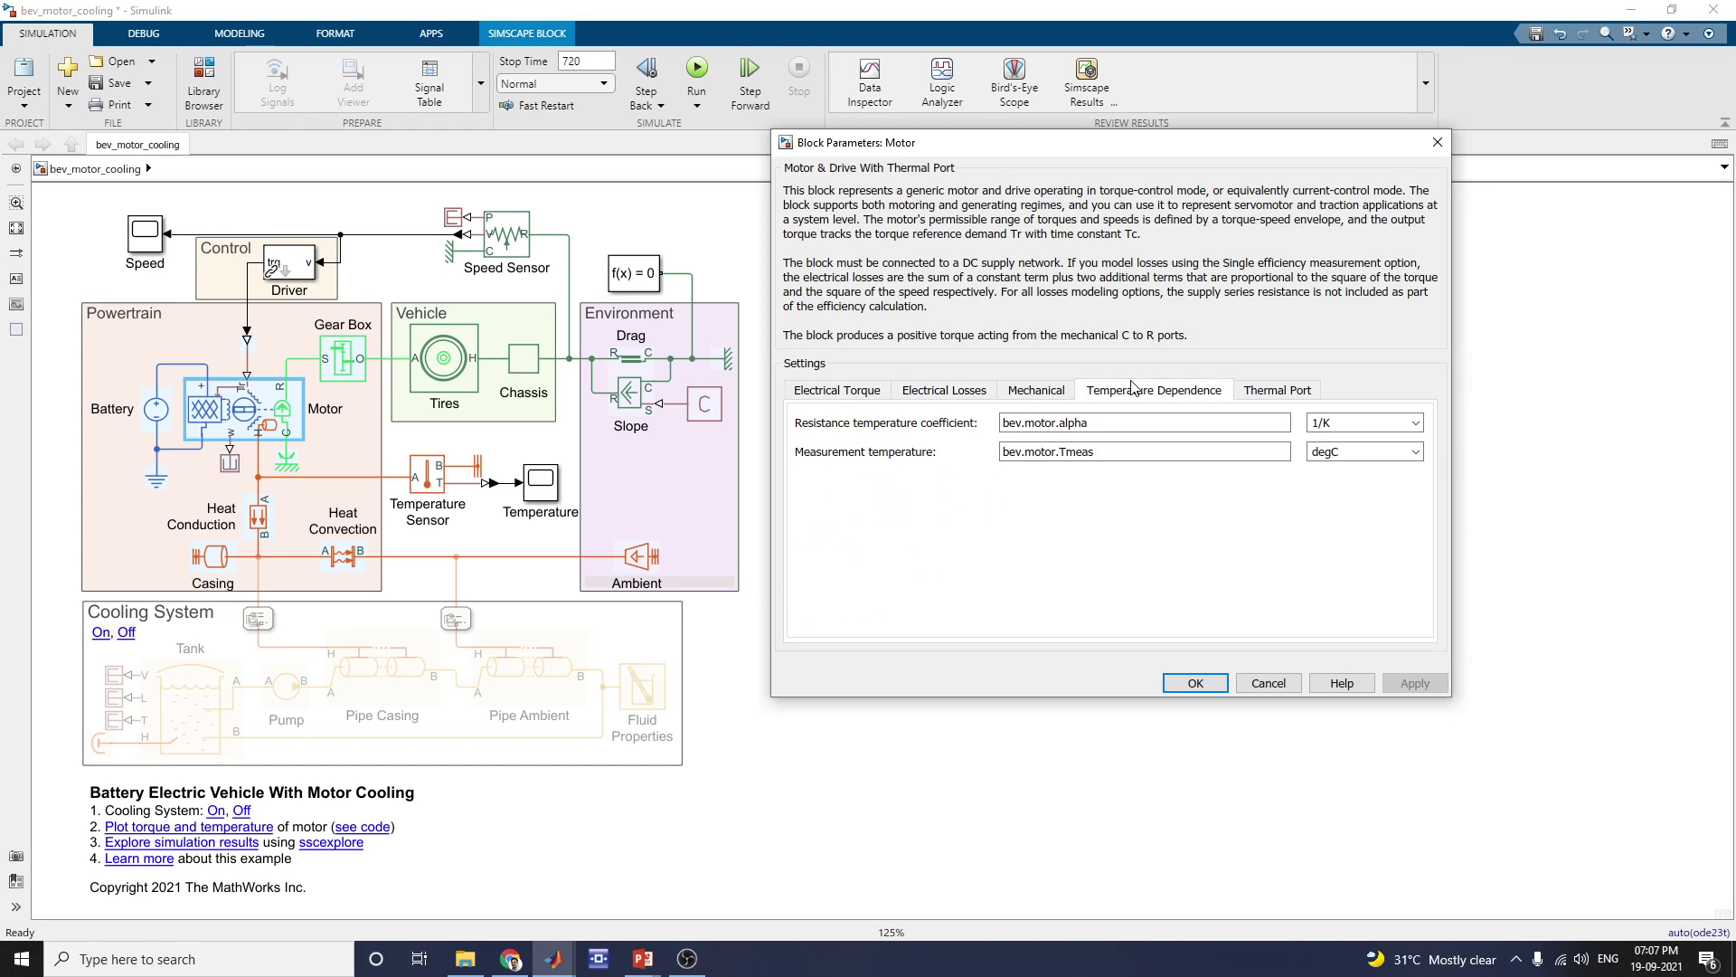
{"action": "left_click", "coordinate": [1313, 391]}
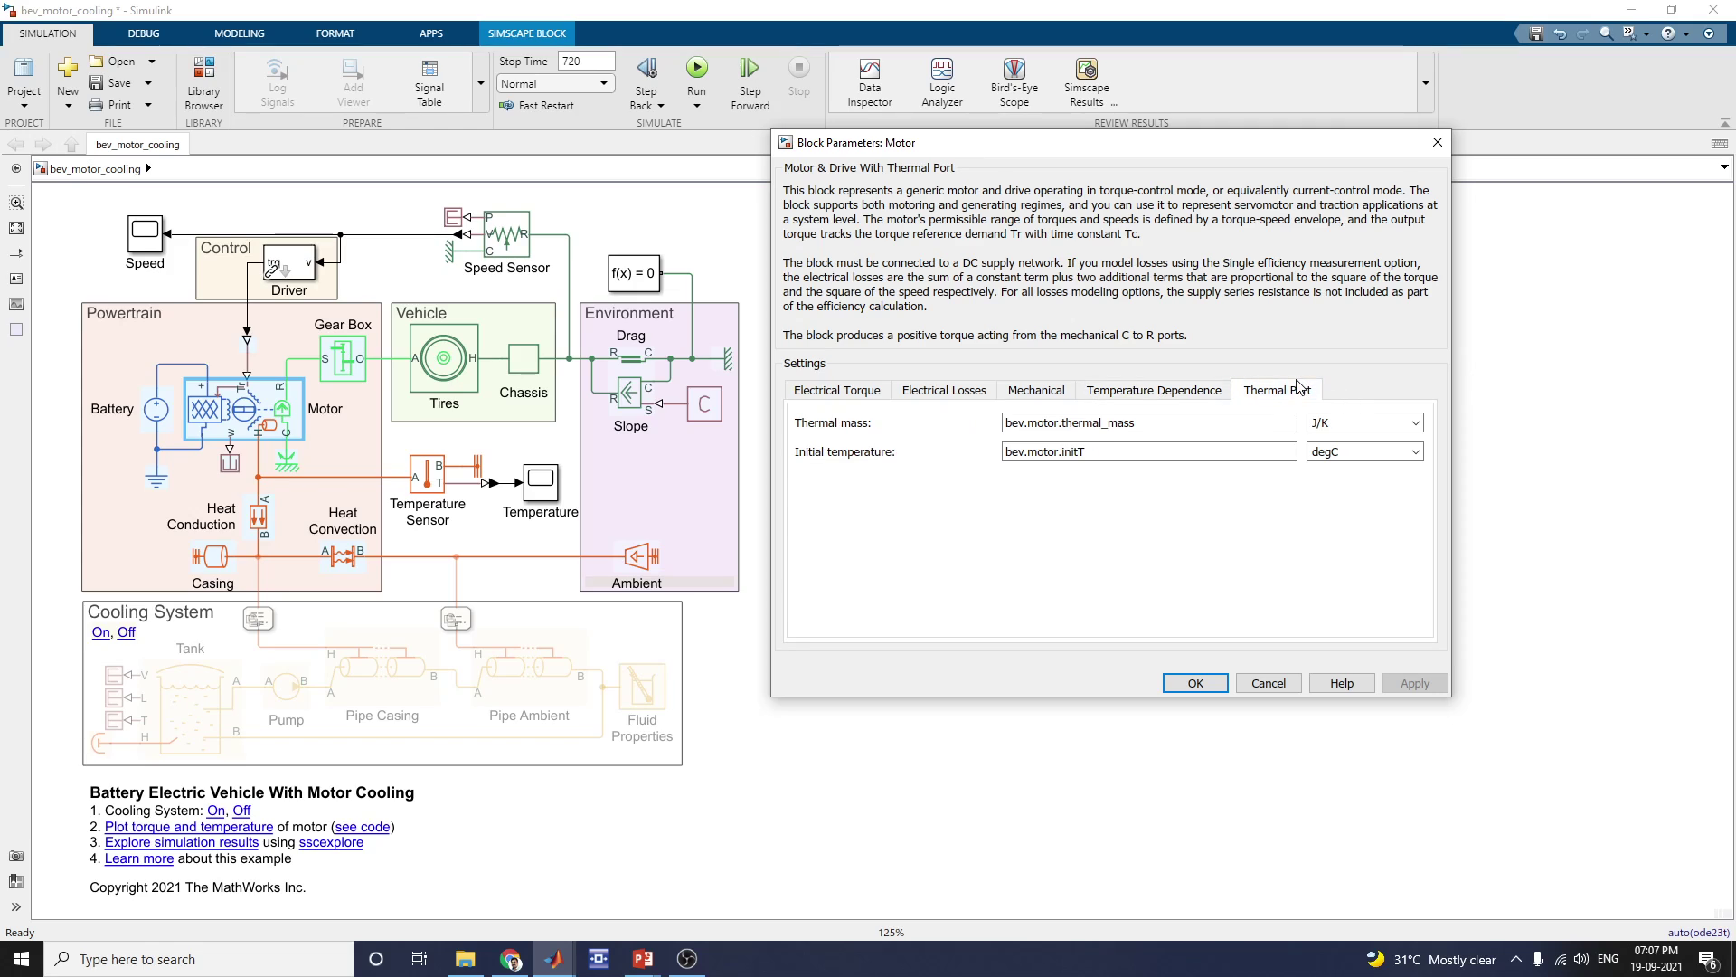
{"action": "left_click", "coordinate": [1437, 142]}
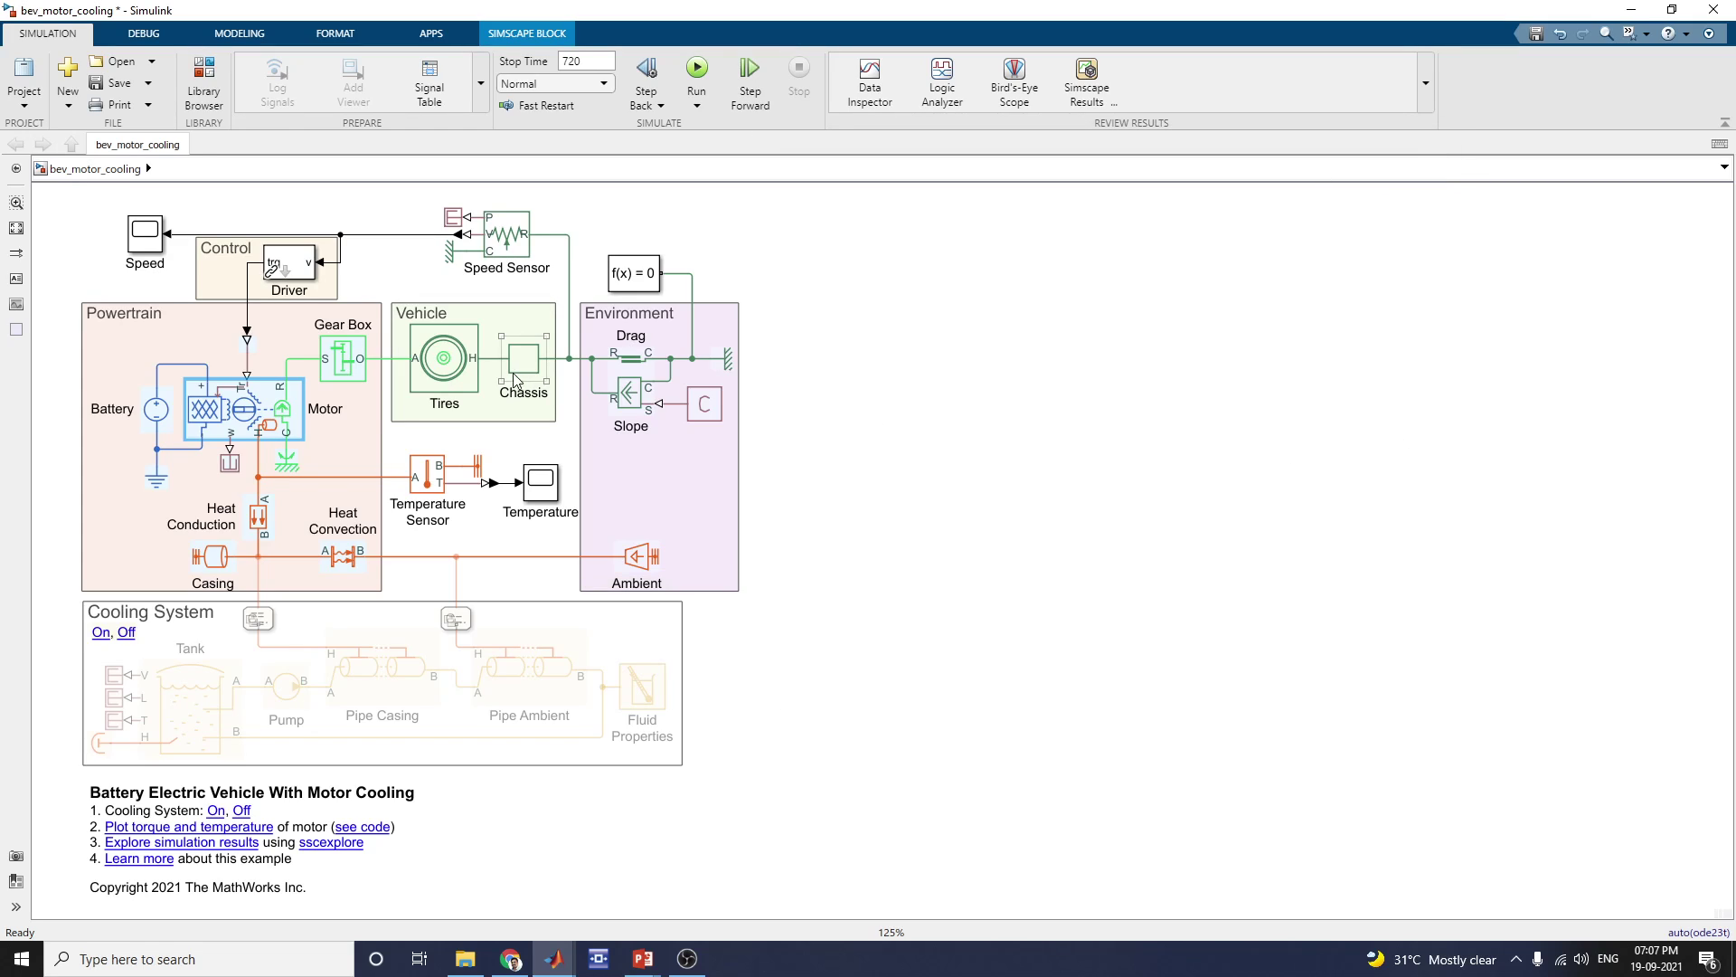
- Inspect the parameters of the Tires block in the Vehicle area and close them without changes
{"action": "double_click", "coordinate": [457, 358]}
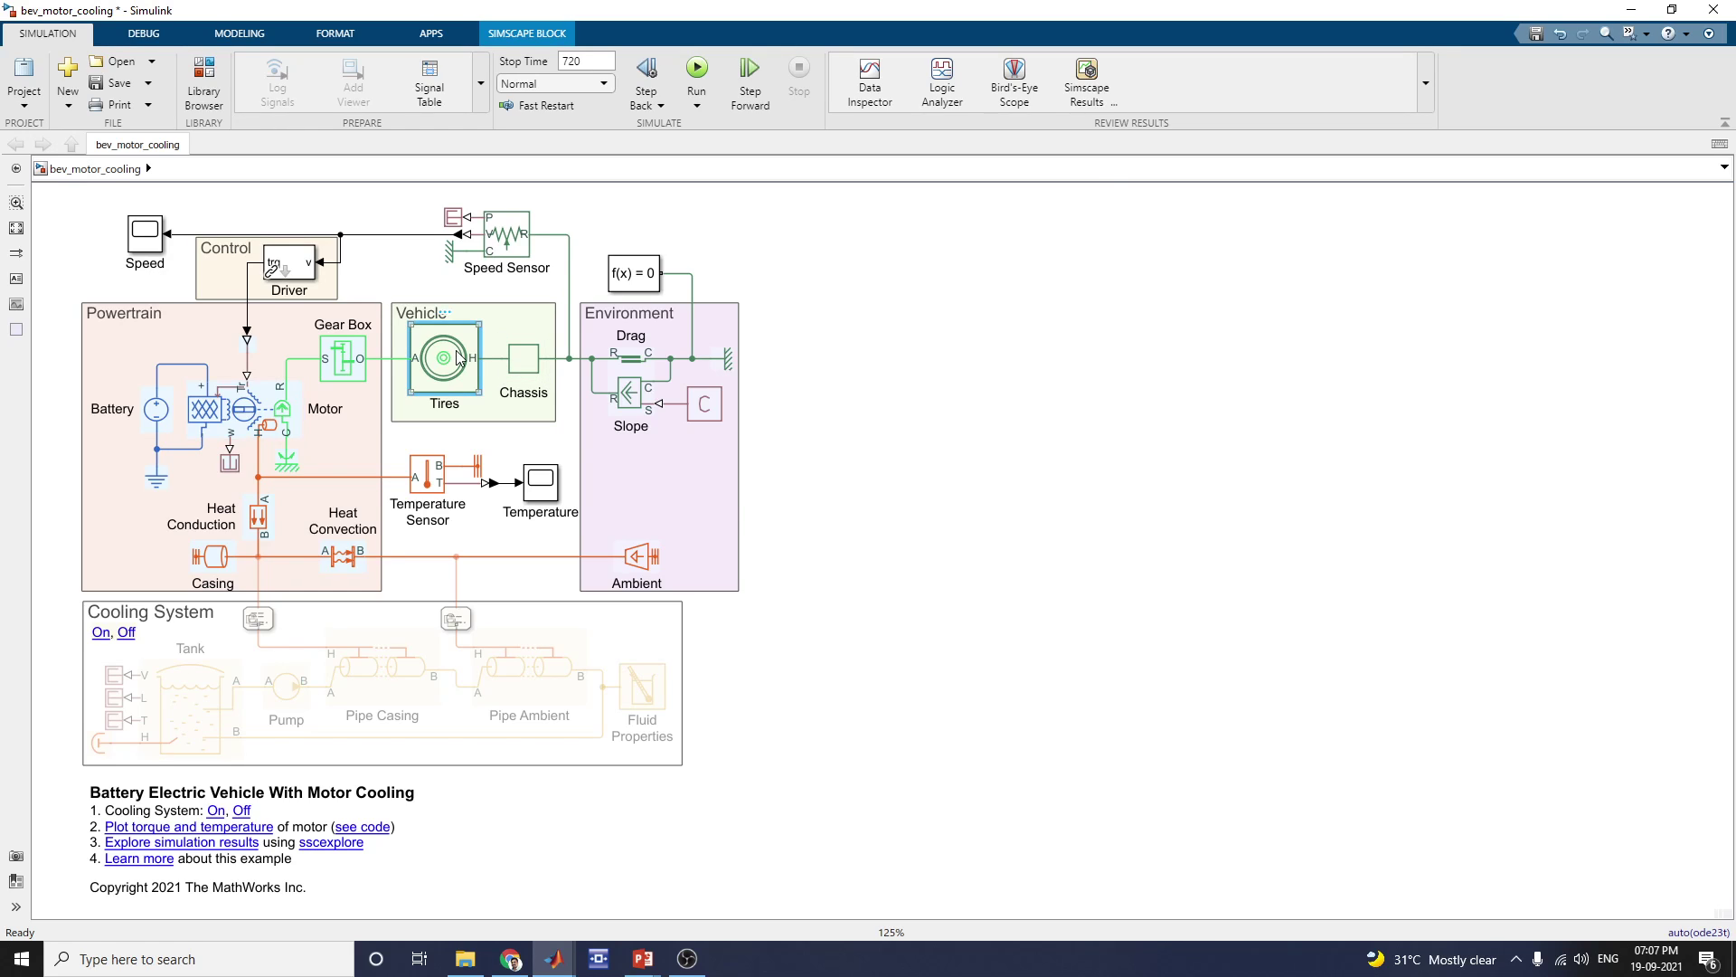
{"action": "left_click_drag", "start_coordinate": [781, 185], "coordinate": [1119, 202]}
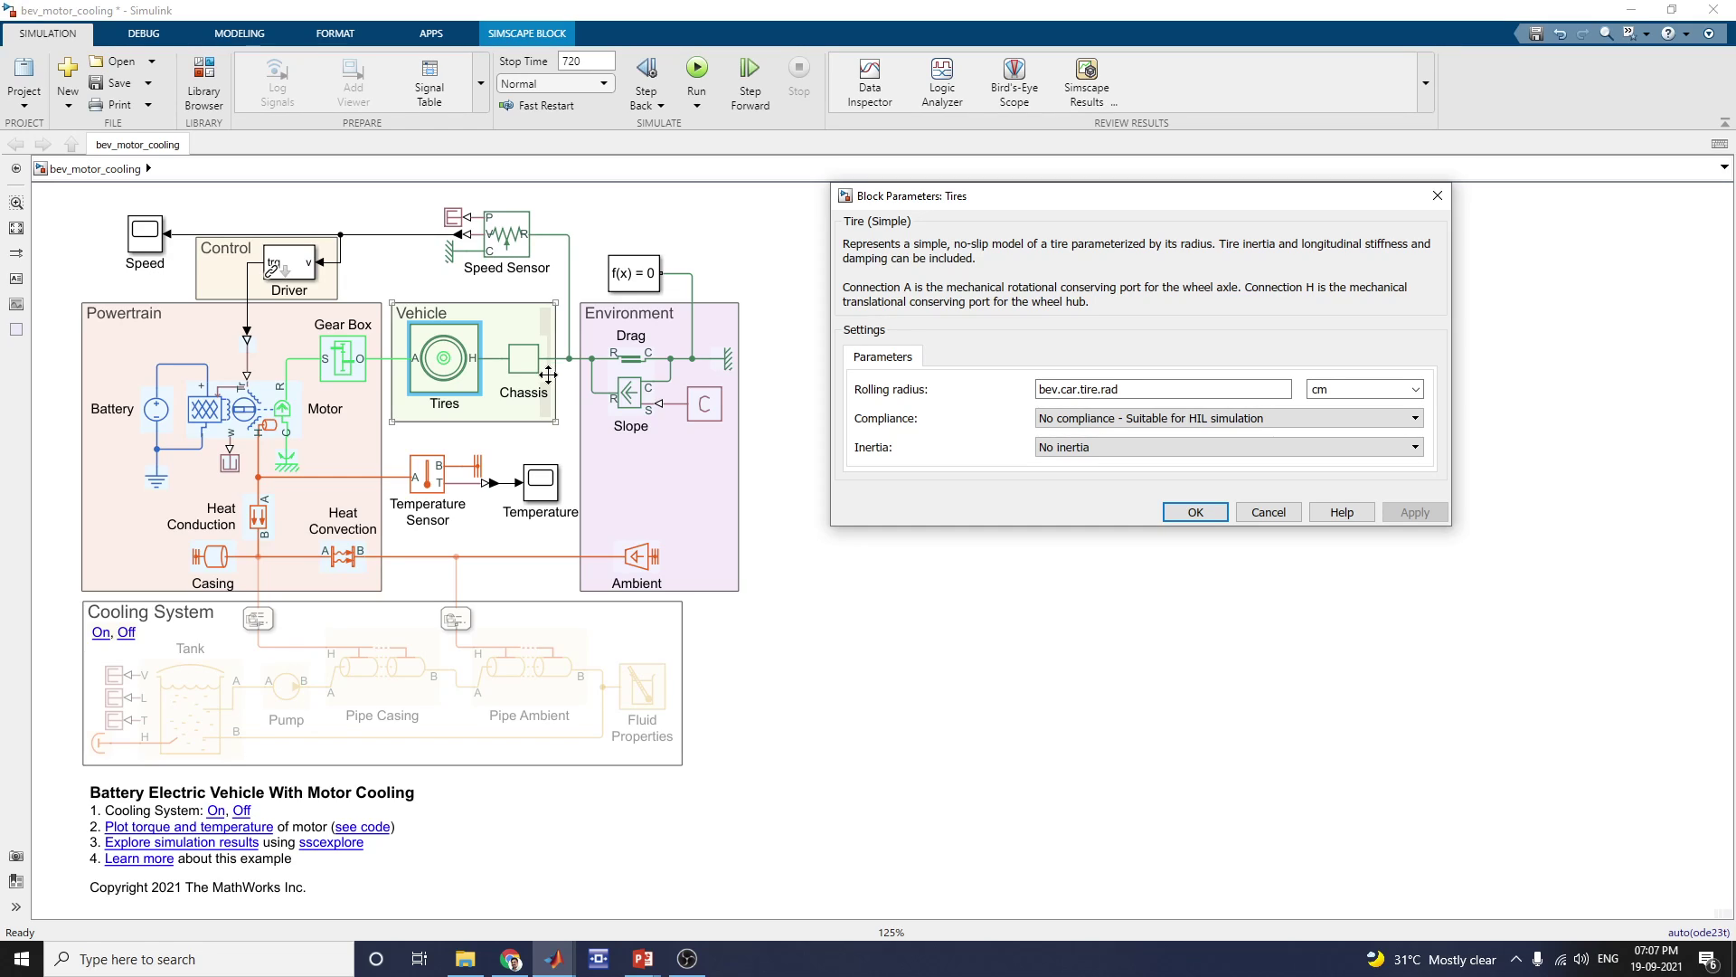
{"action": "left_click", "coordinate": [458, 389]}
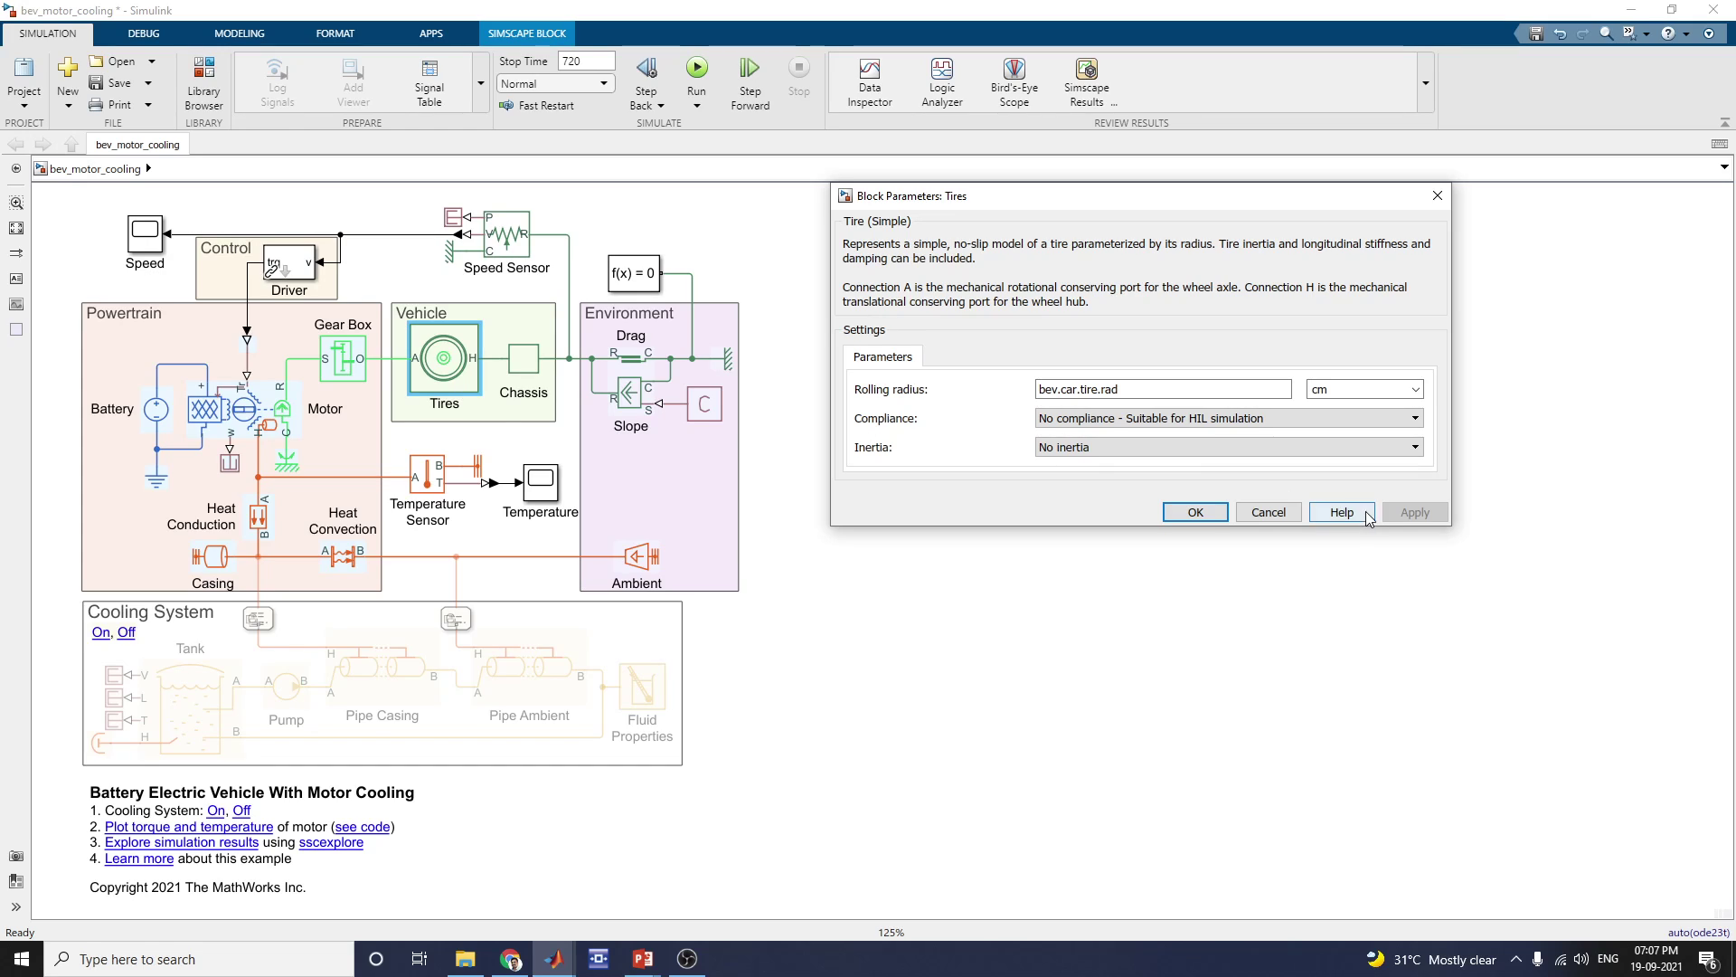
{"action": "left_click", "coordinate": [1268, 512]}
- Inspect the mass parameters of the Chassis block in the Vehicle area and close them
{"action": "left_click", "coordinate": [538, 357]}
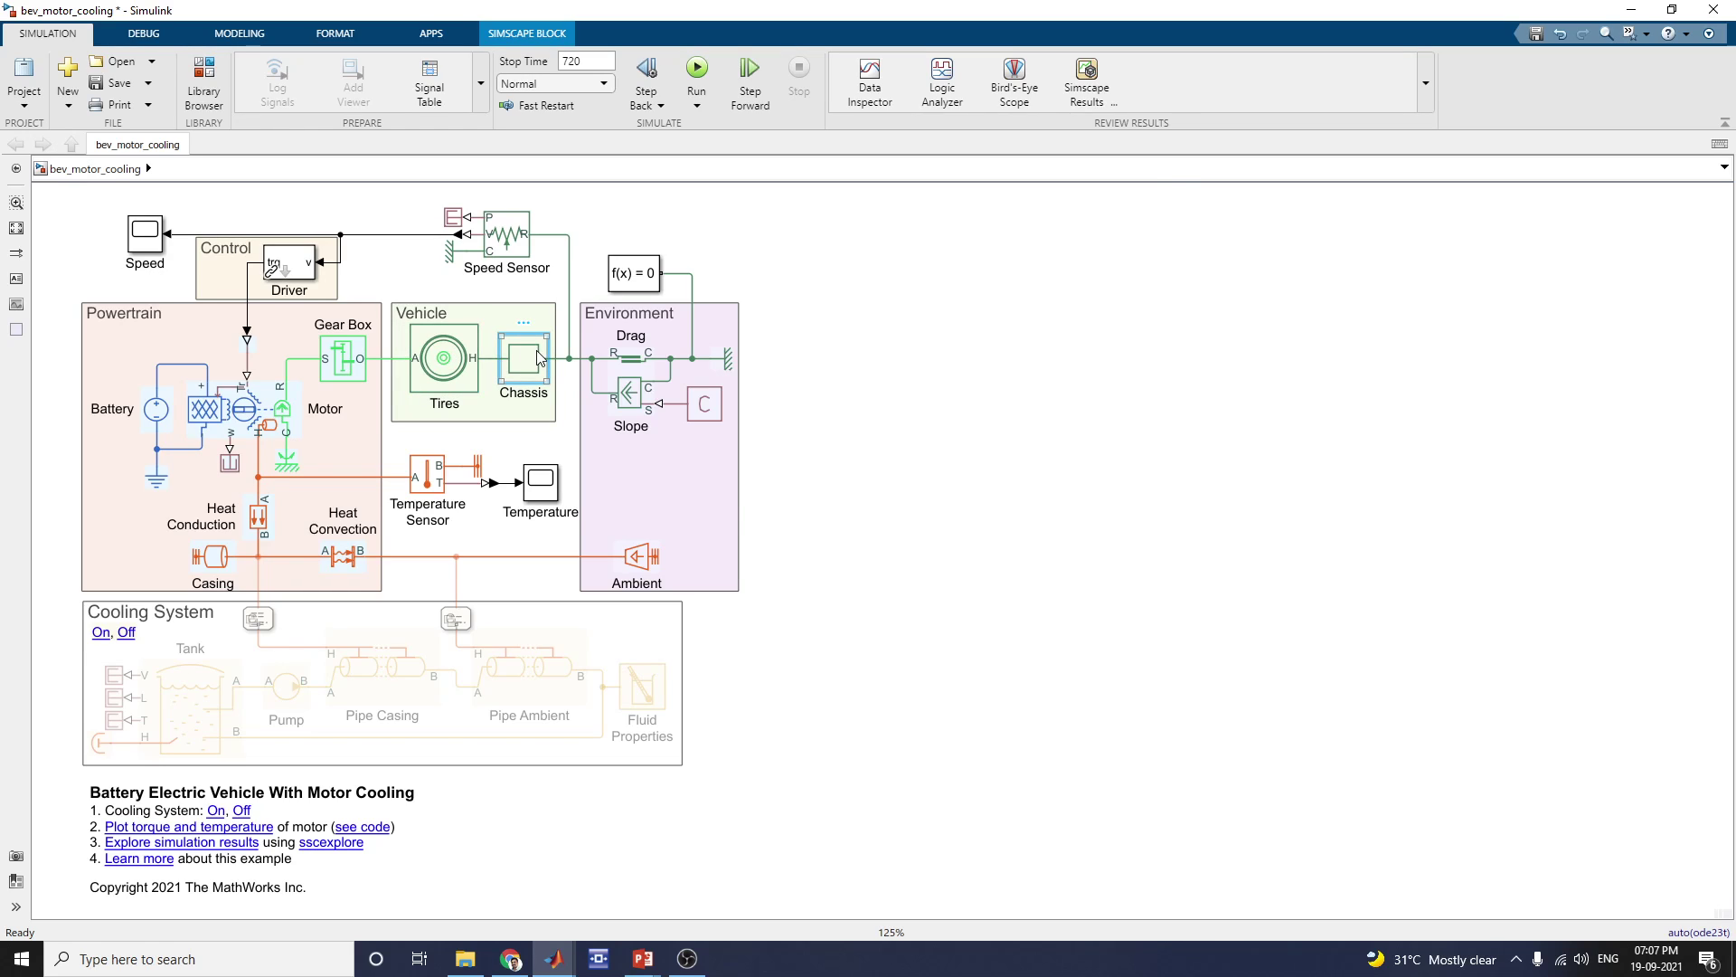
{"action": "double_click", "coordinate": [538, 357]}
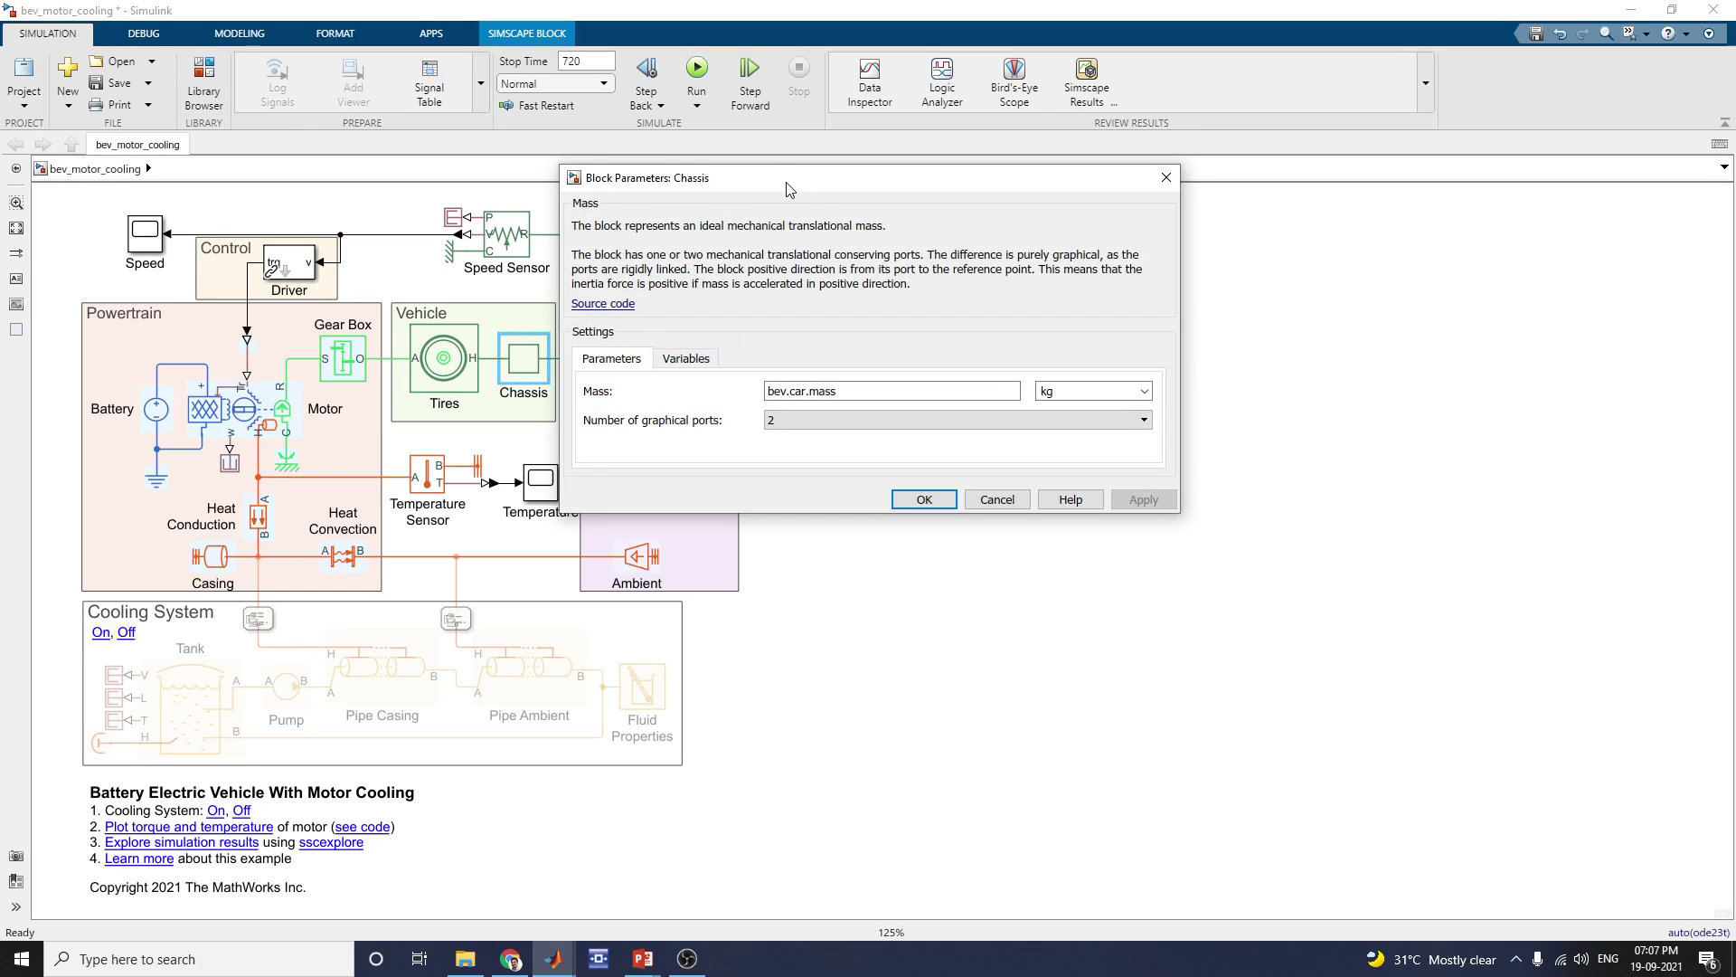
{"action": "left_click_drag", "start_coordinate": [786, 180], "coordinate": [983, 209]}
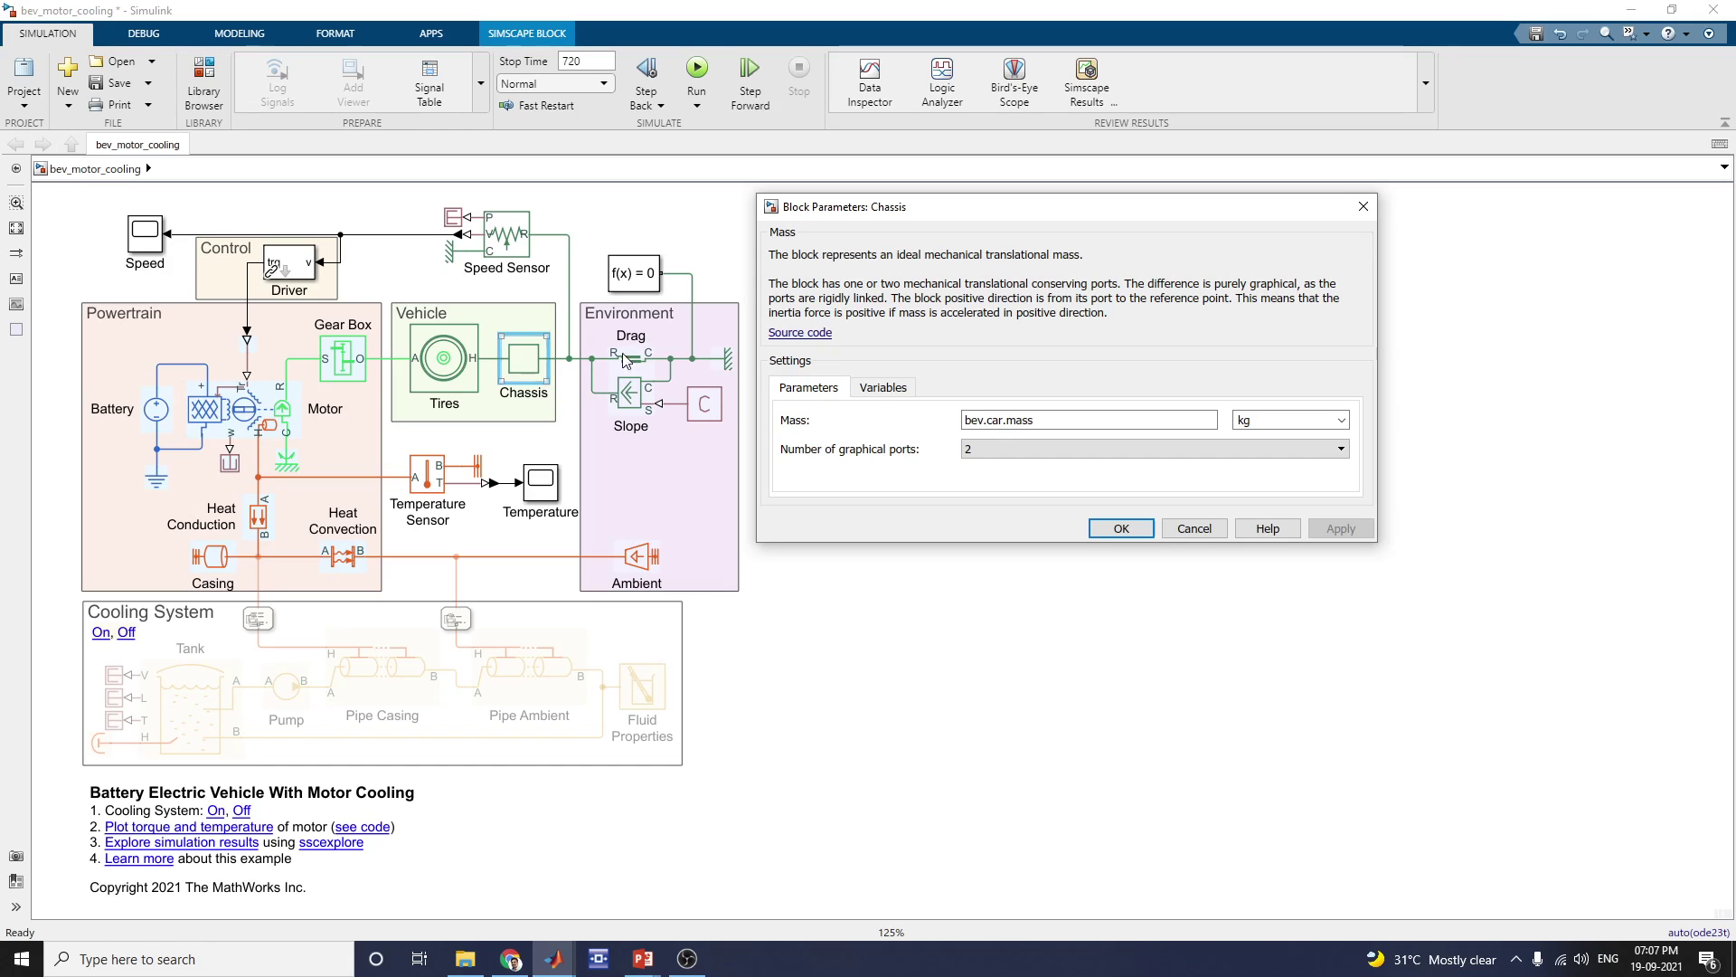
{"action": "left_click", "coordinate": [1363, 206]}
{"action": "double_click", "coordinate": [703, 331]}
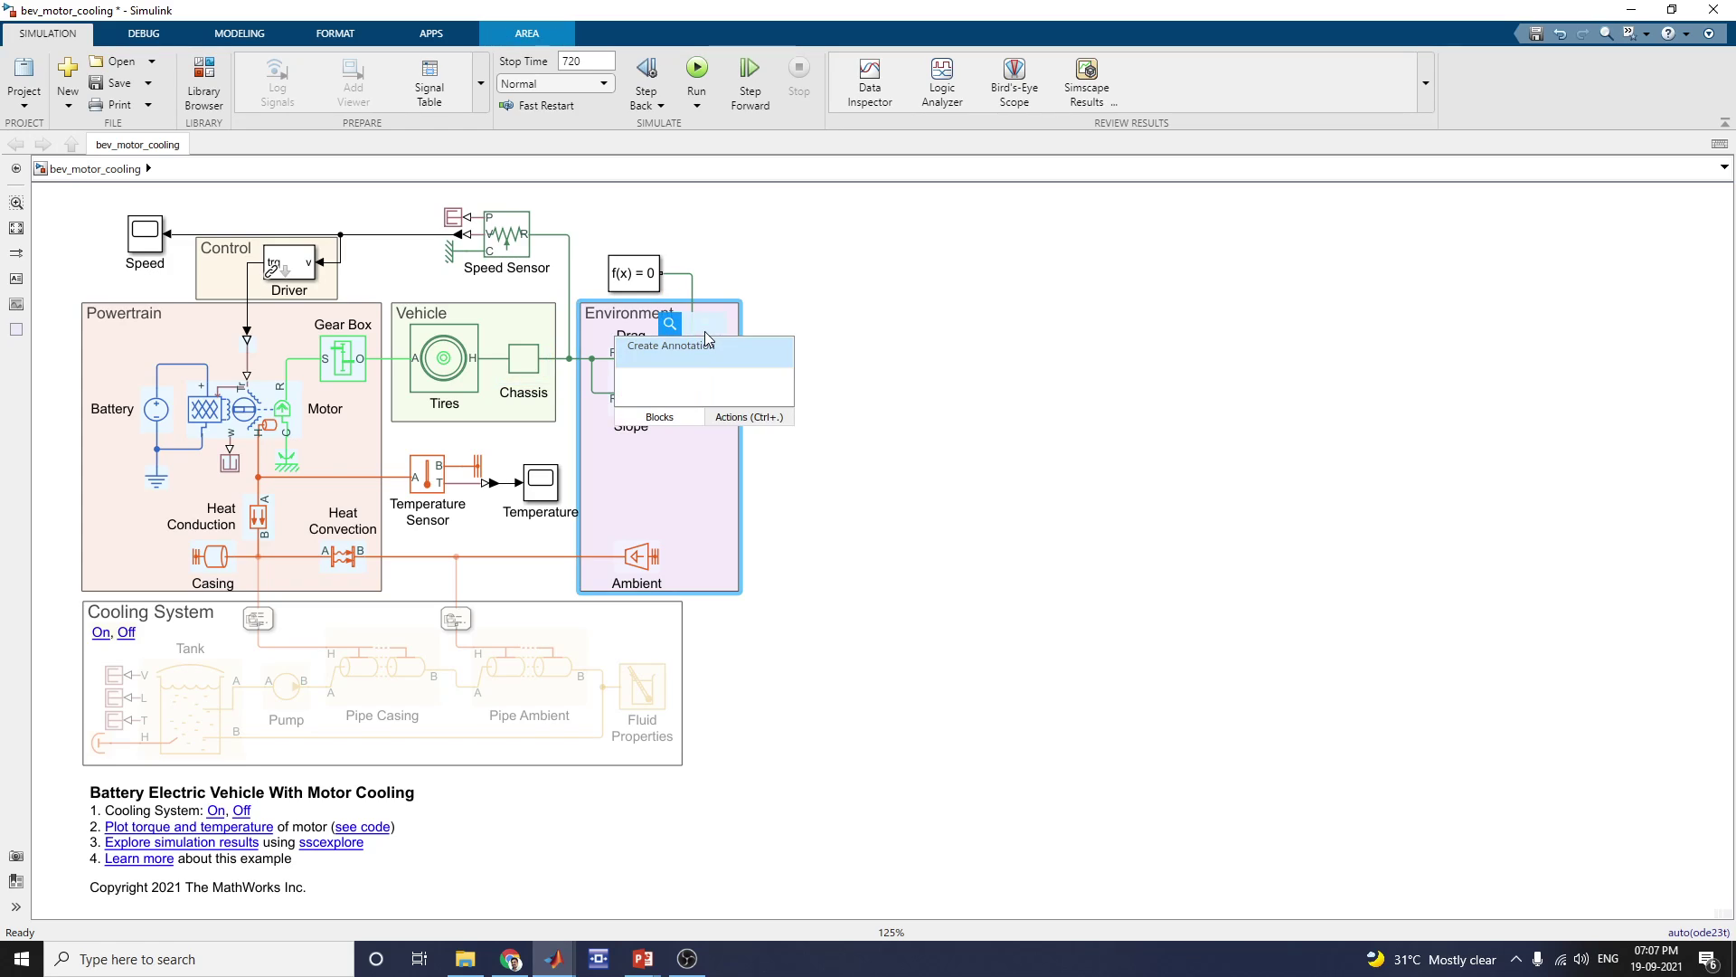
{"action": "double_click", "coordinate": [704, 313]}
{"action": "key", "text": "Escape"}
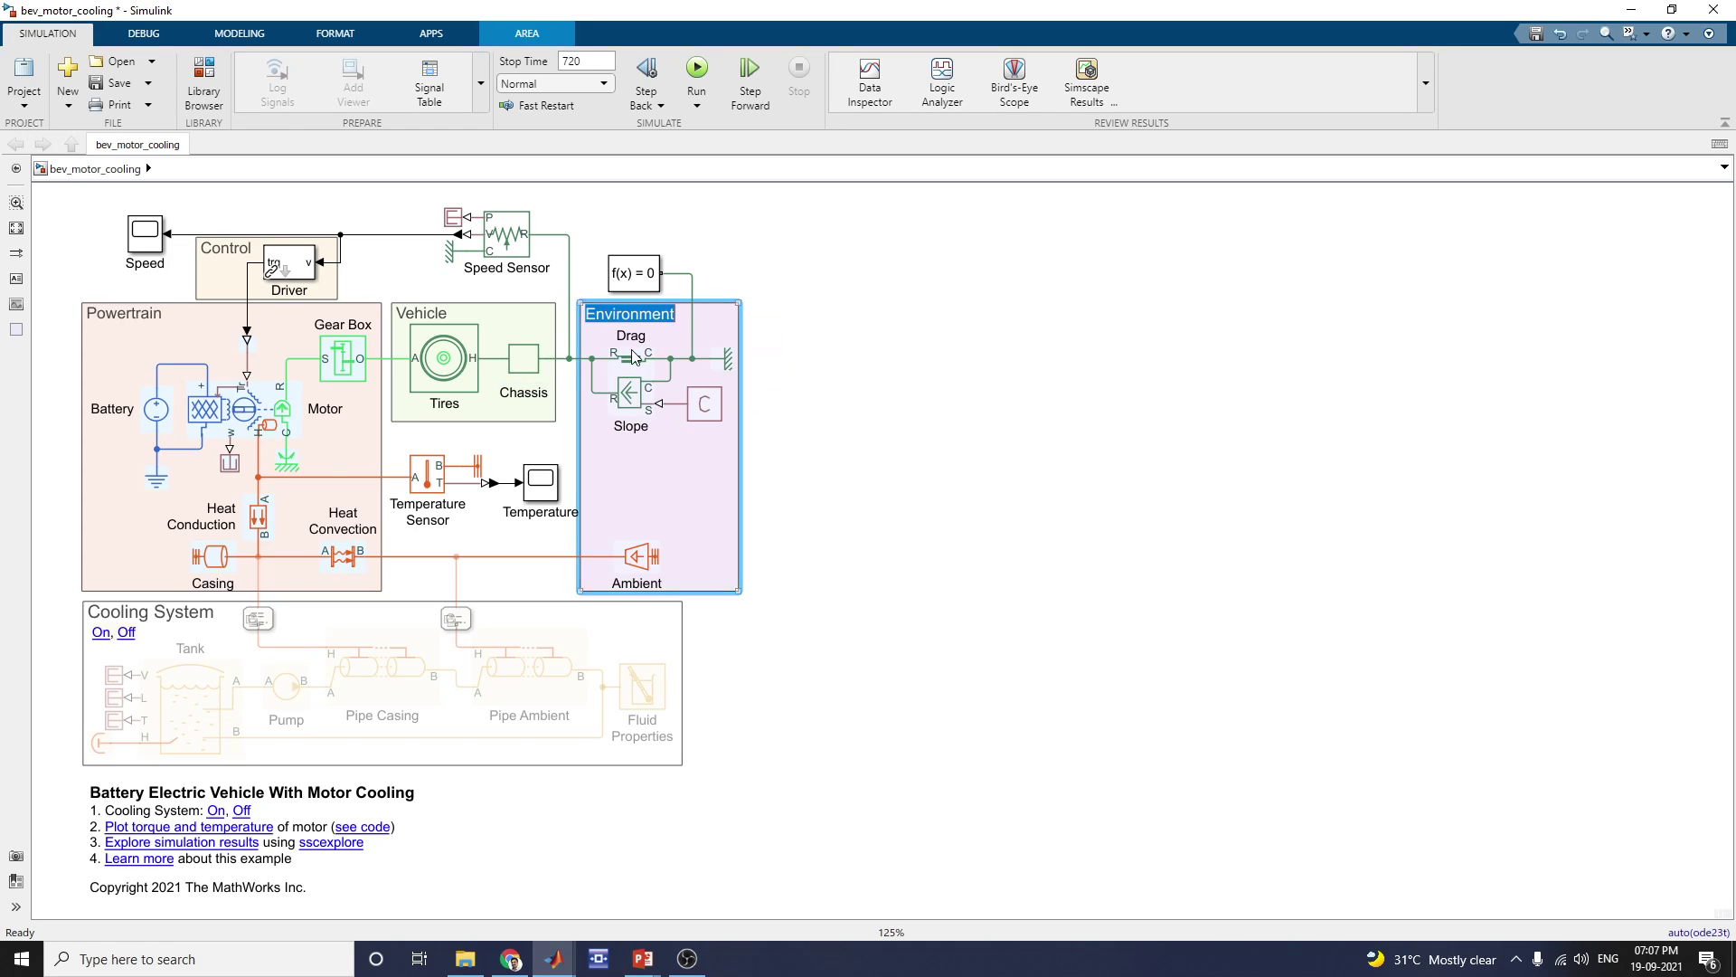
- Read the description of the Slope force source block in the Environment area and close its parameters
{"action": "left_click", "coordinate": [627, 401]}
{"action": "double_click", "coordinate": [627, 401]}
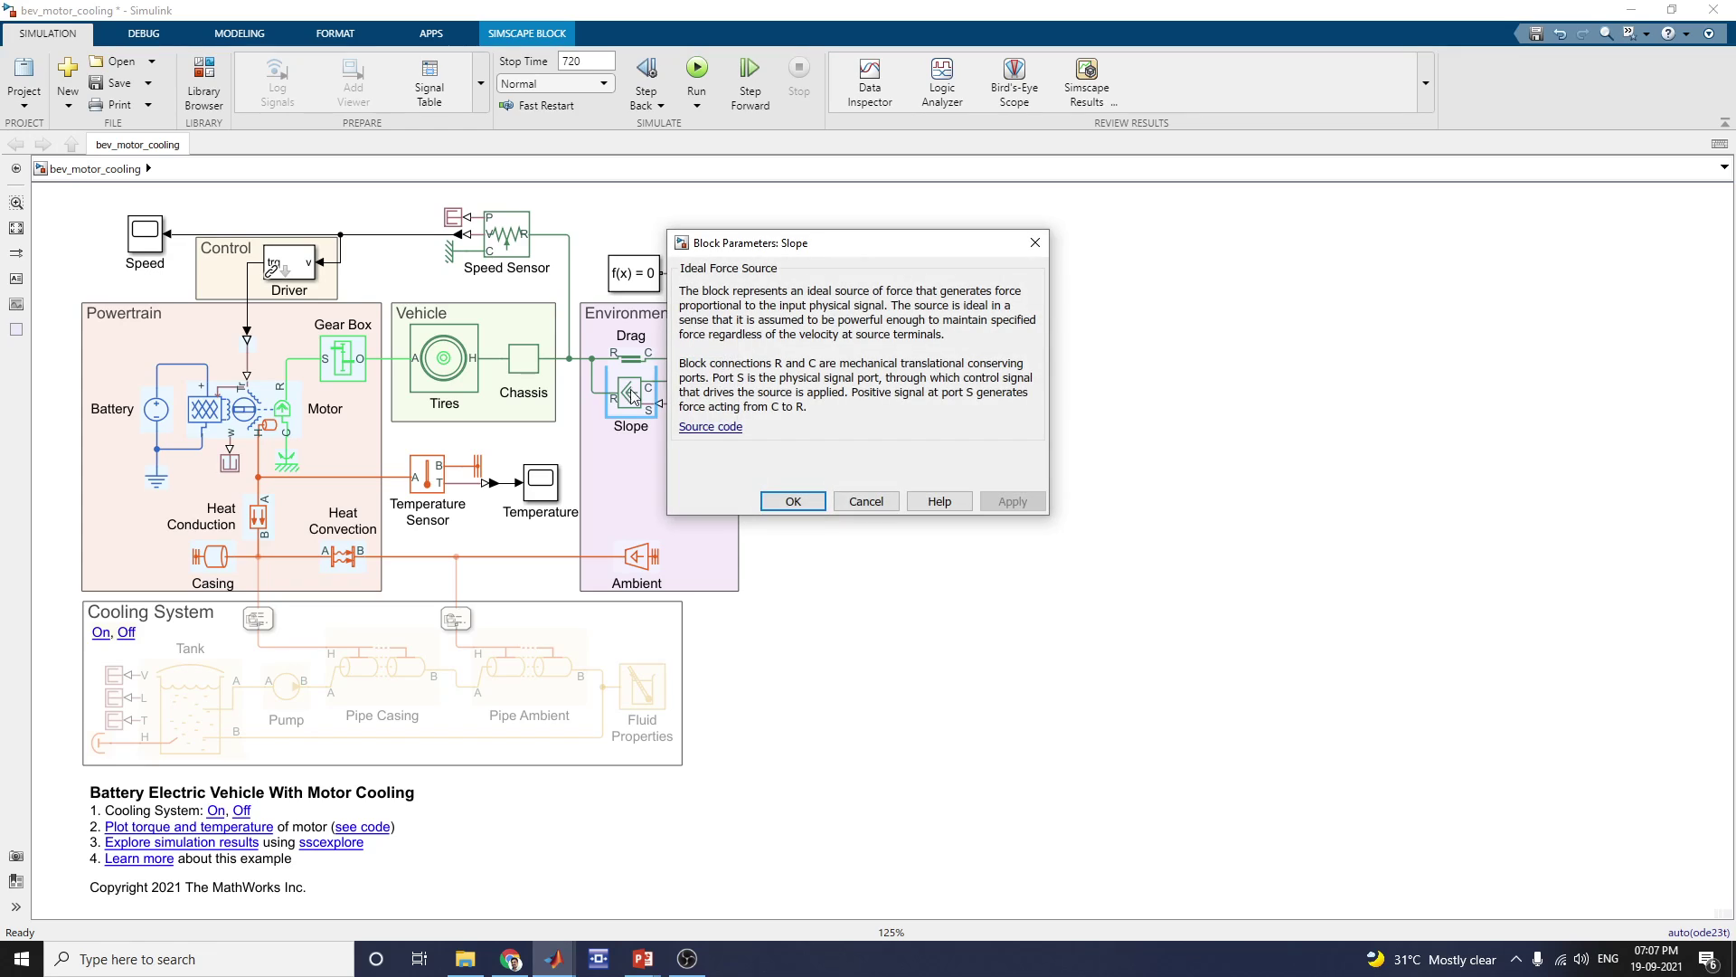
{"action": "left_click_drag", "start_coordinate": [819, 242], "coordinate": [1197, 251]}
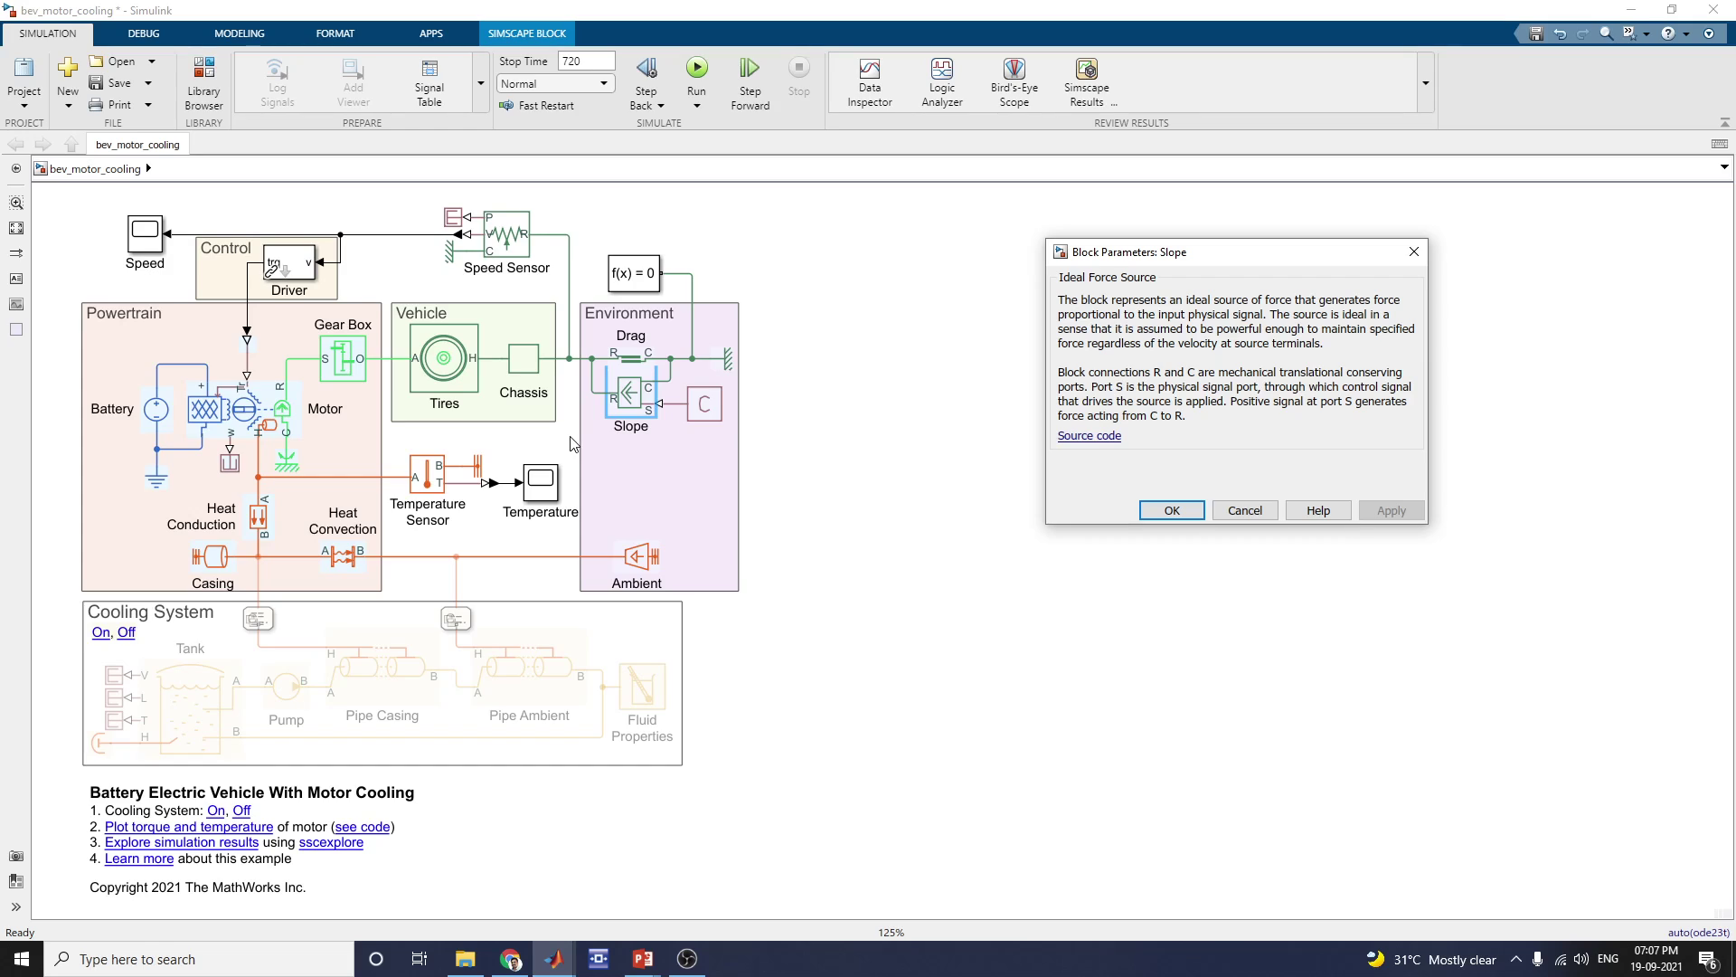
{"action": "left_click", "coordinate": [166, 364]}
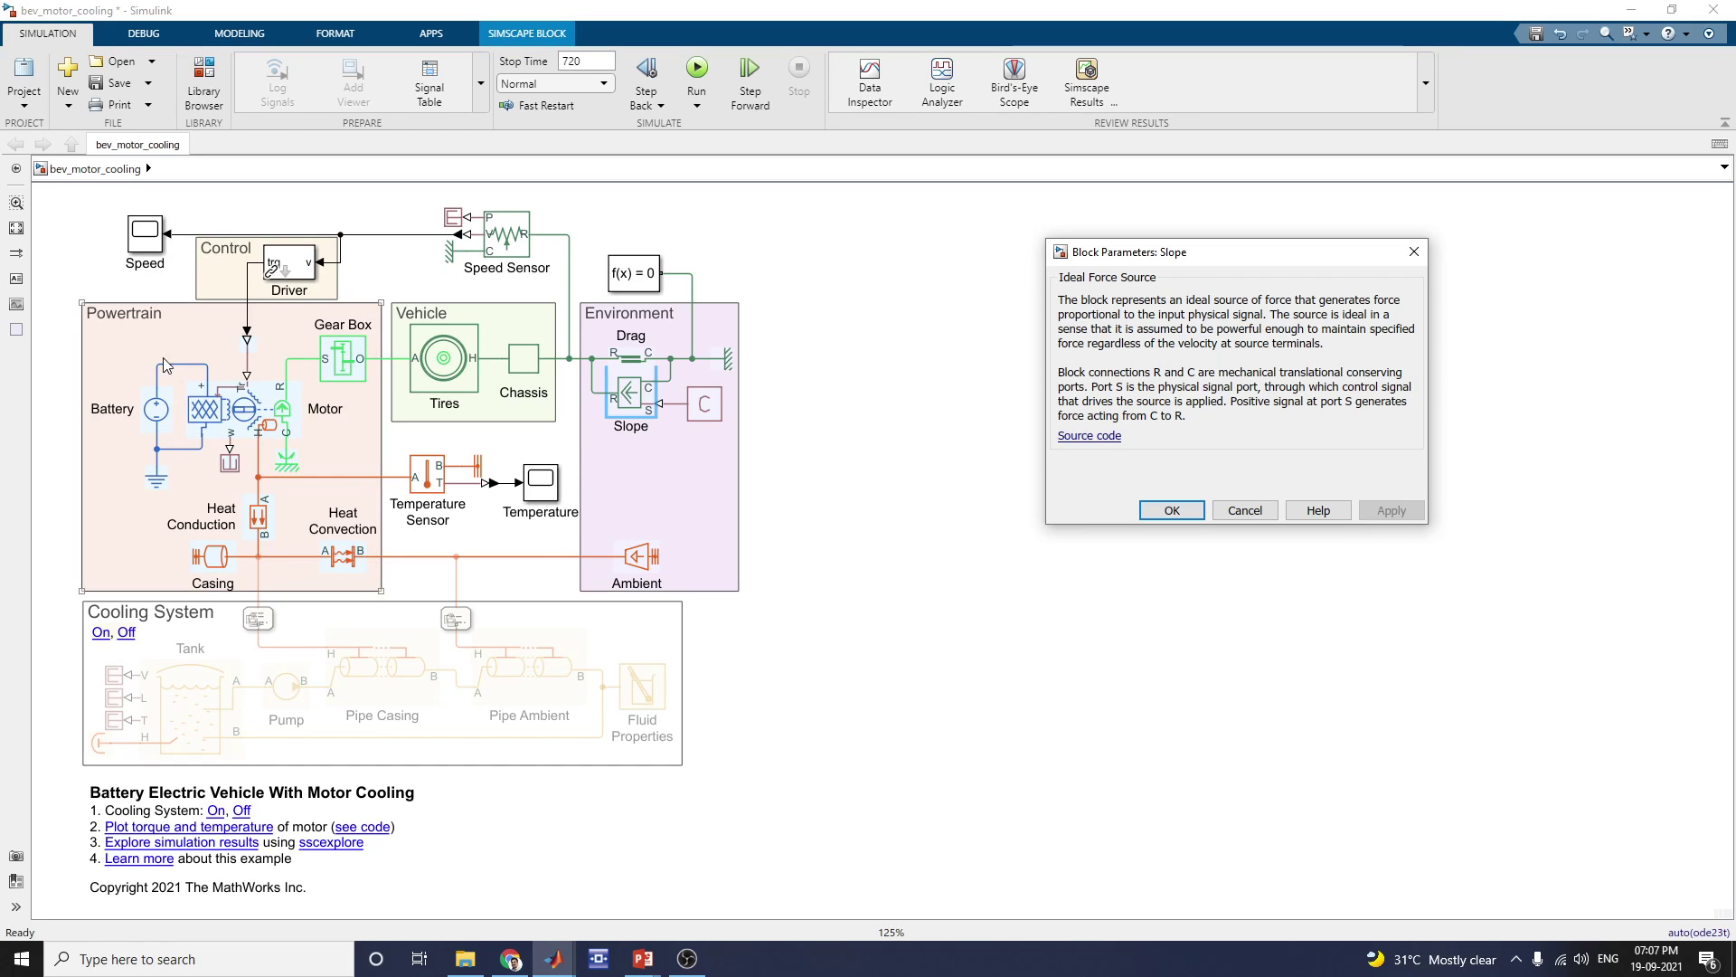
{"action": "left_click", "coordinate": [631, 532]}
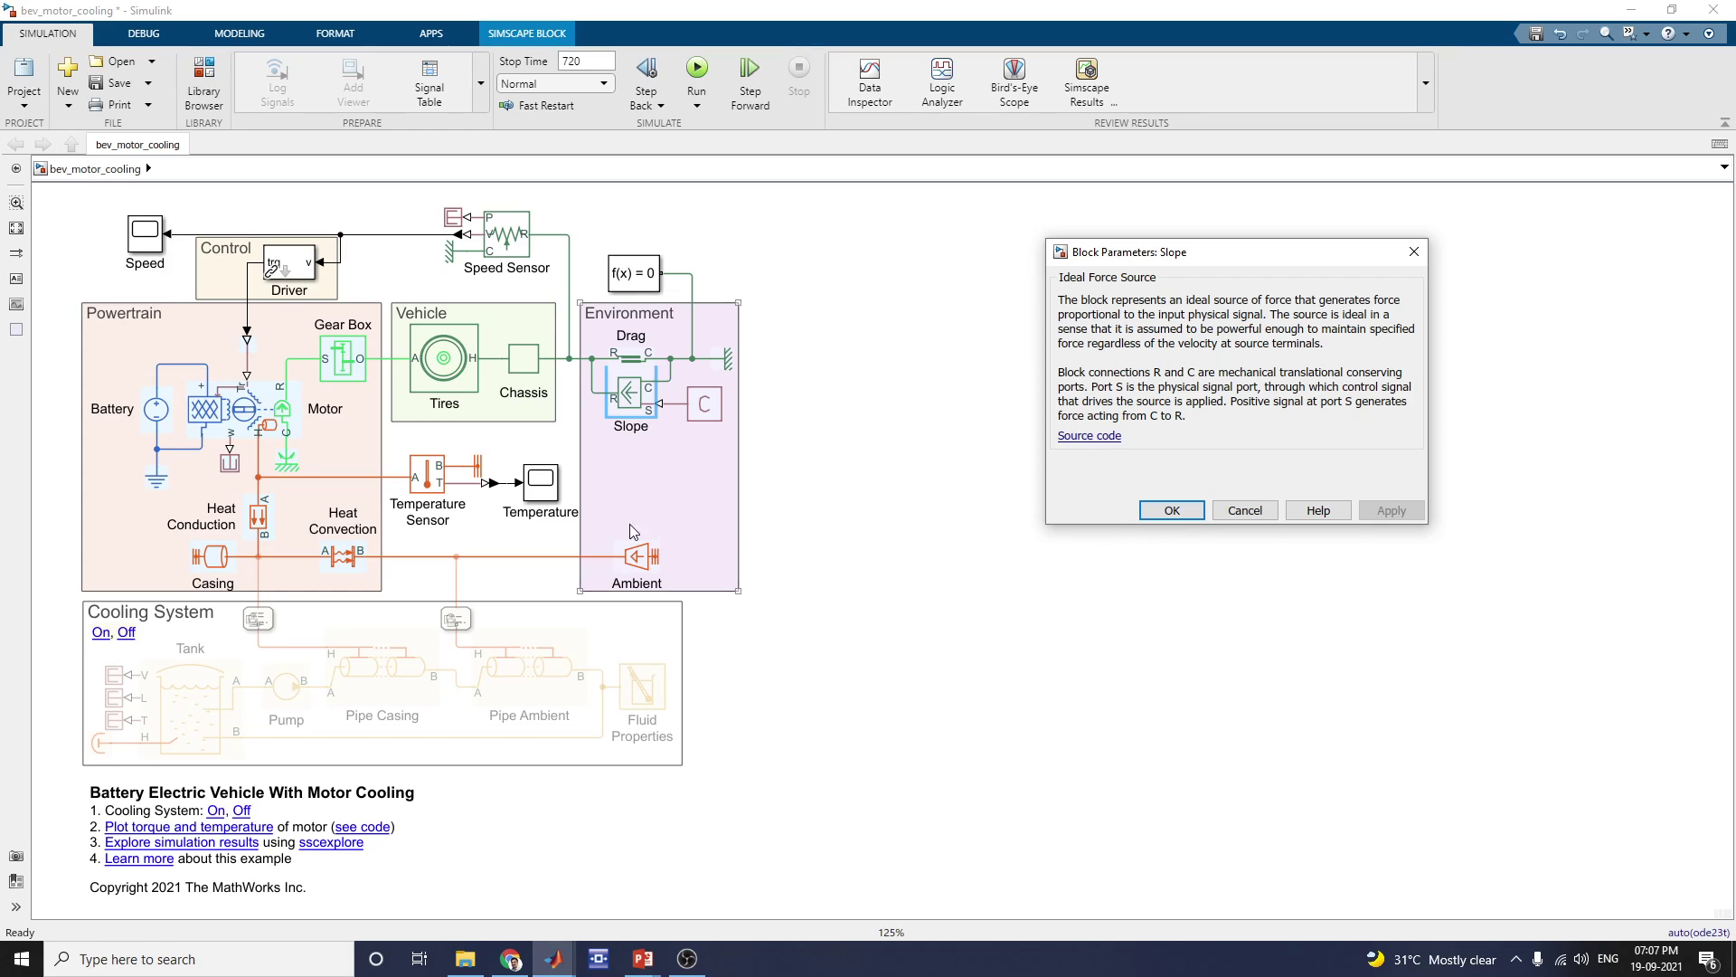
{"action": "left_click", "coordinate": [1176, 512]}
- Inspect the Speed Sensor block's description and initial position parameter, and close the dialog
{"action": "left_click", "coordinate": [480, 266]}
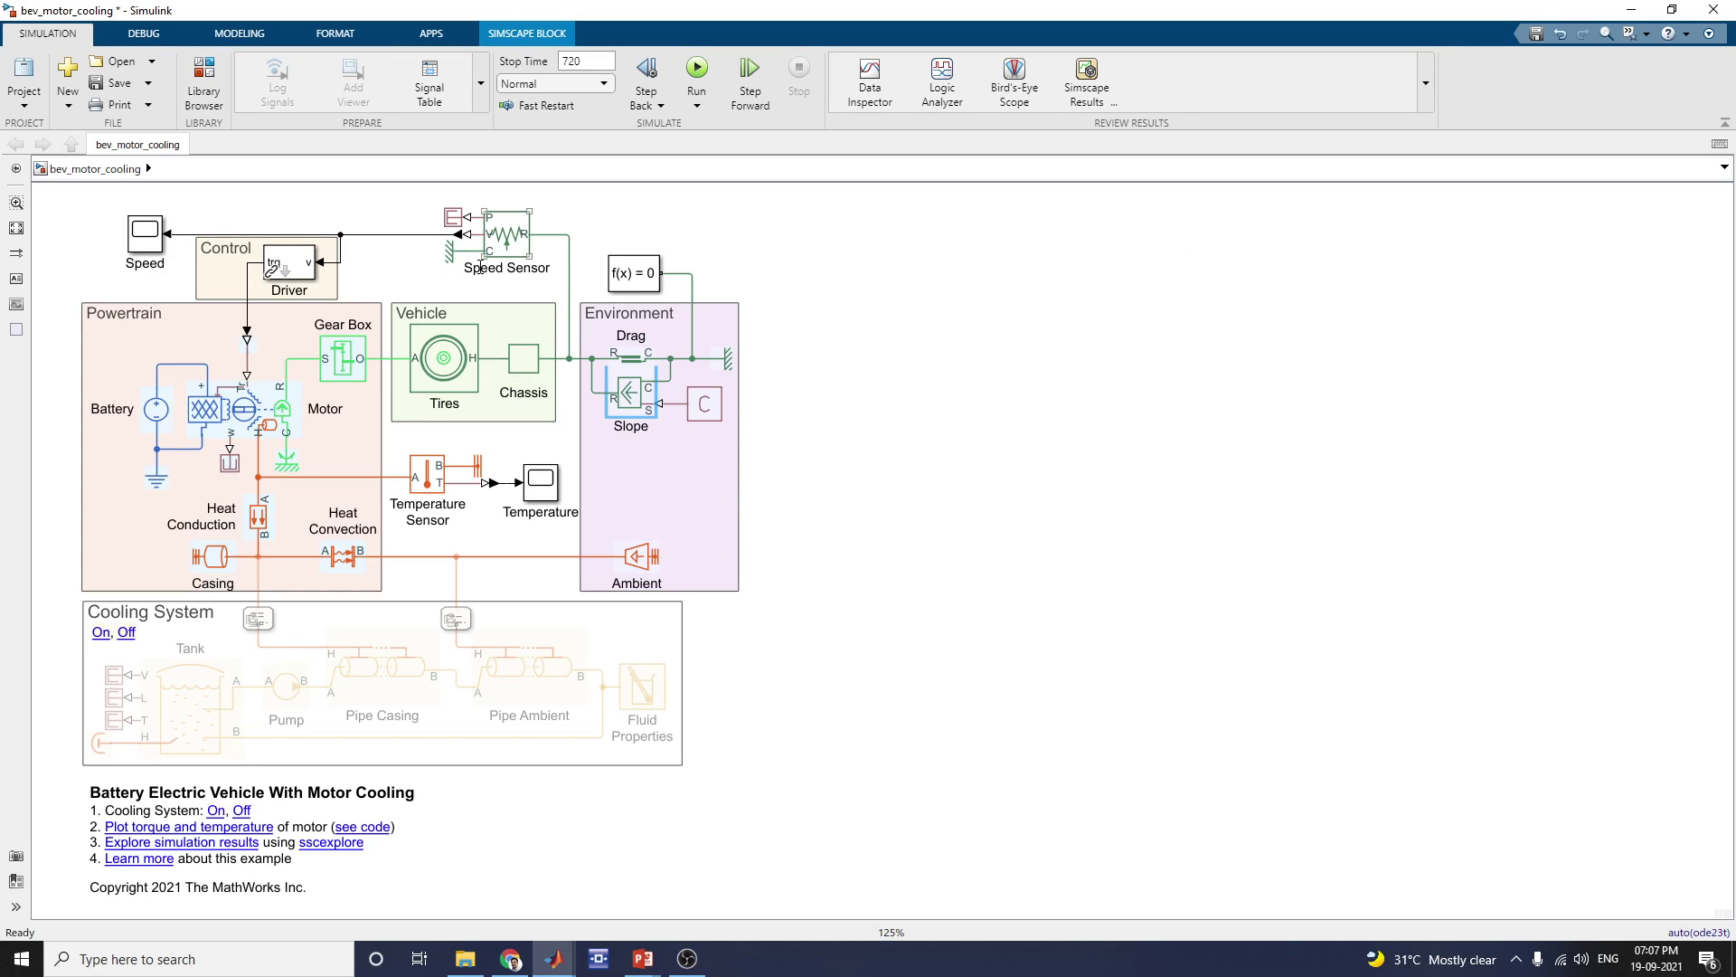
{"action": "double_click", "coordinate": [507, 237]}
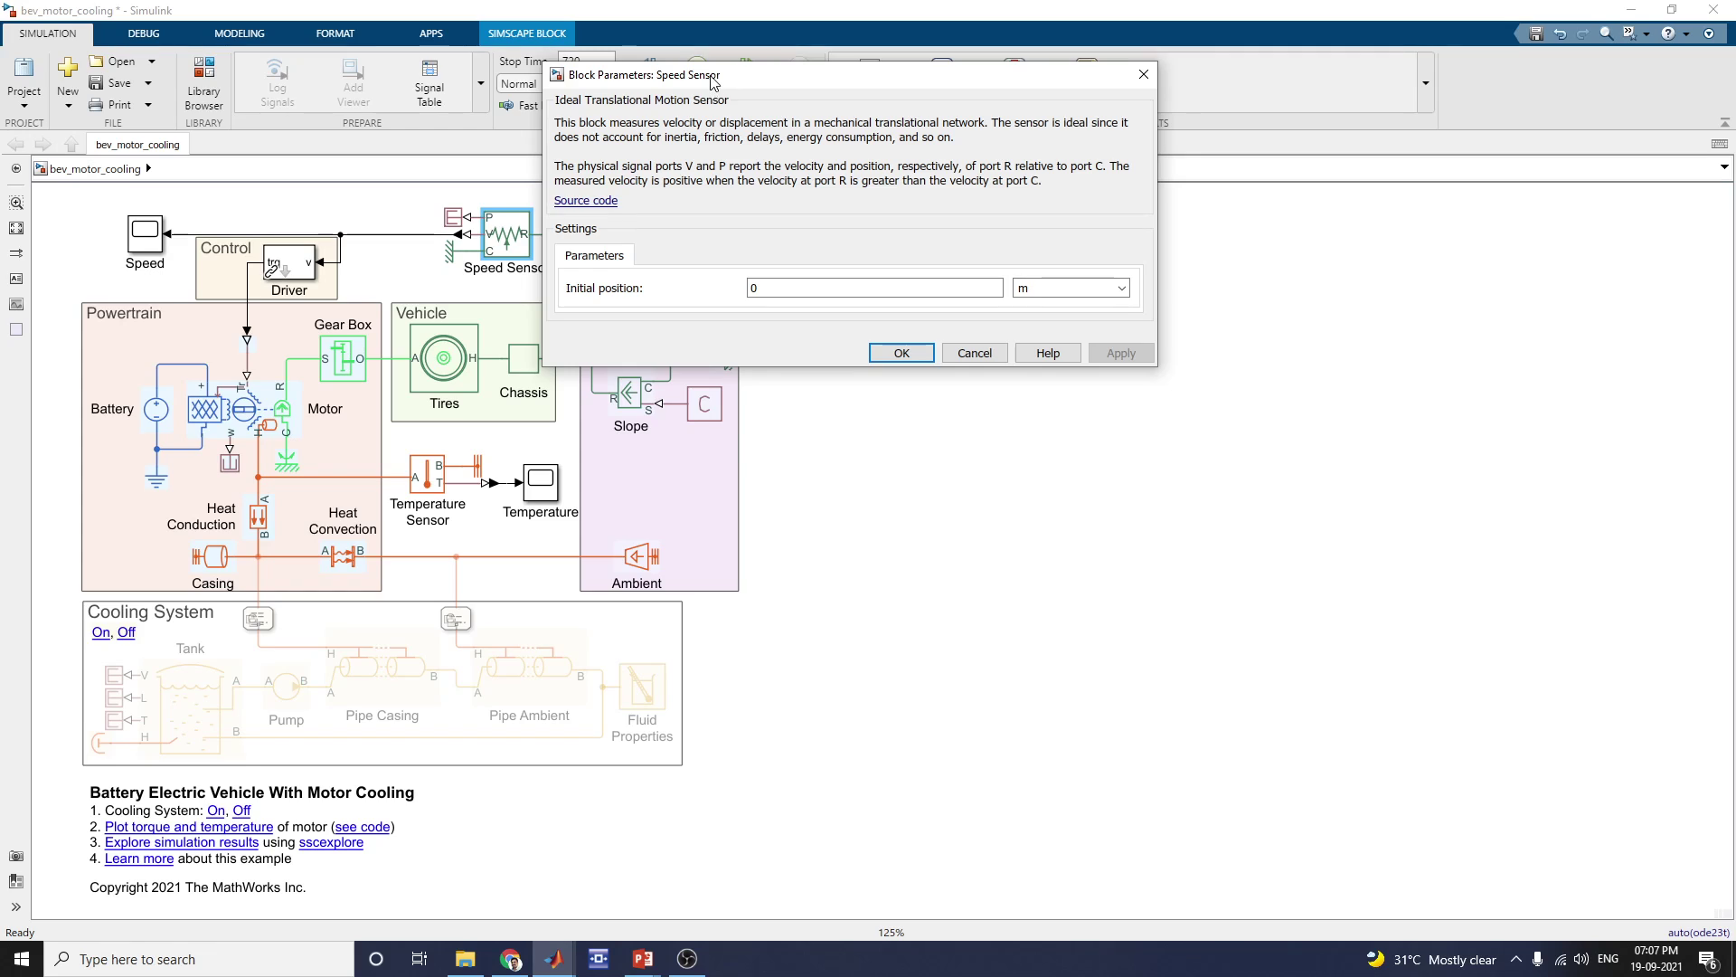
{"action": "left_click_drag", "start_coordinate": [713, 82], "coordinate": [1095, 159]}
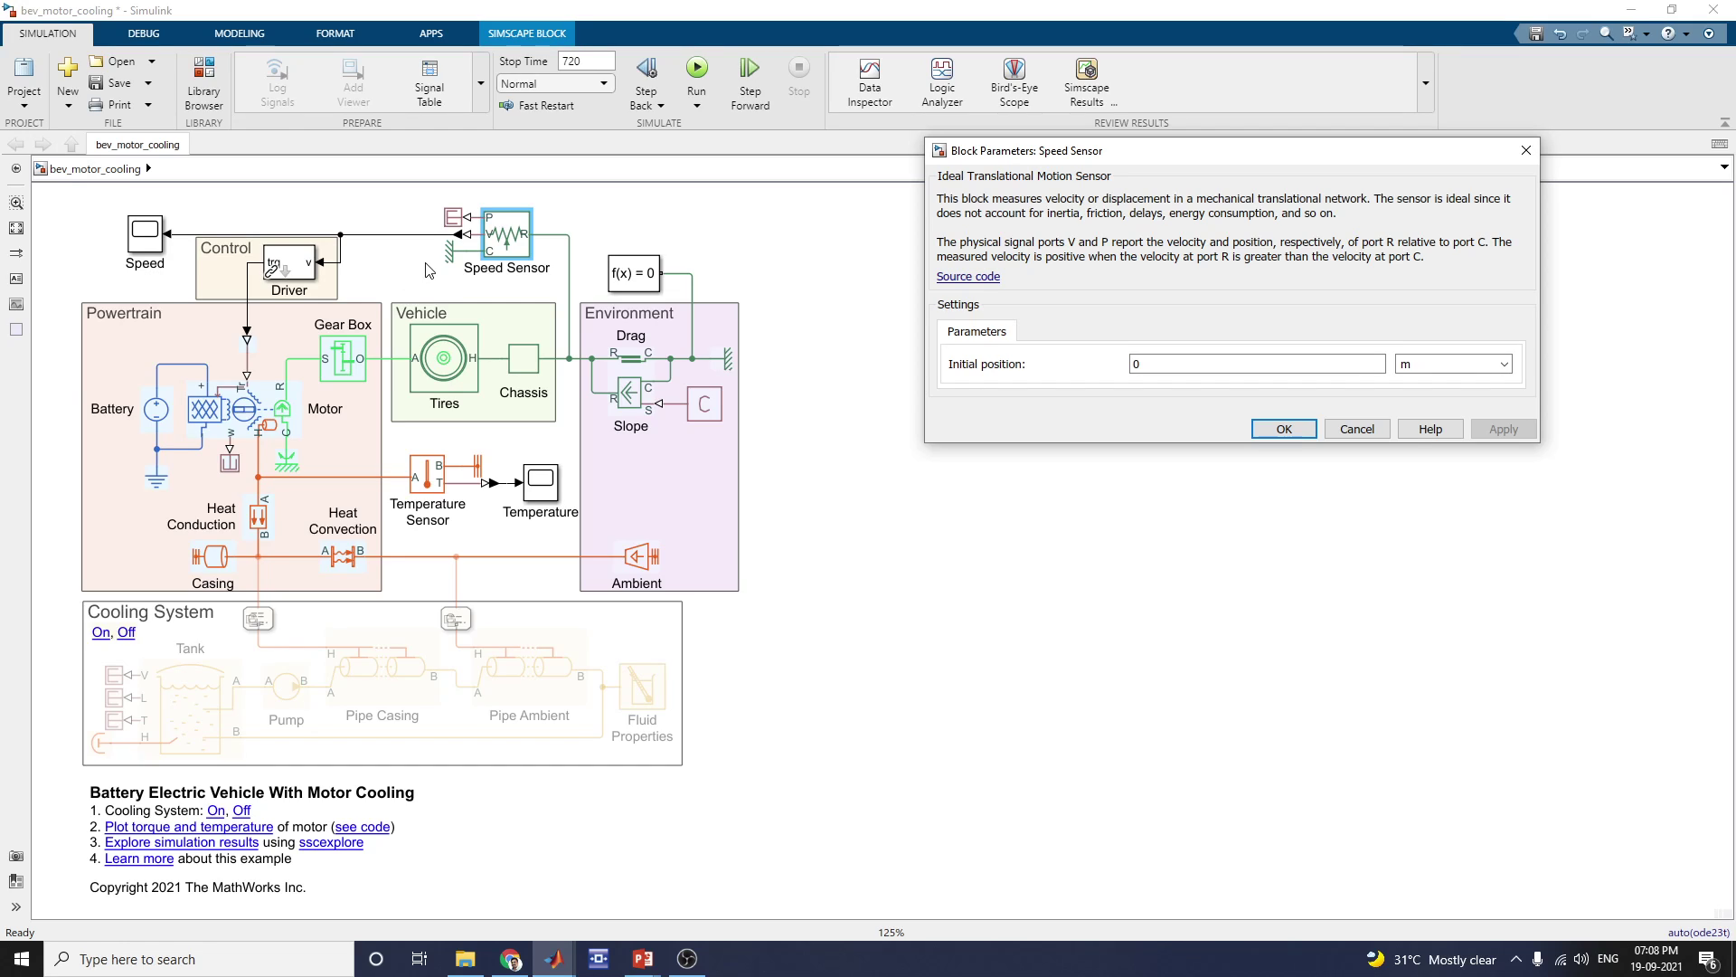
{"action": "left_click", "coordinate": [1527, 150]}
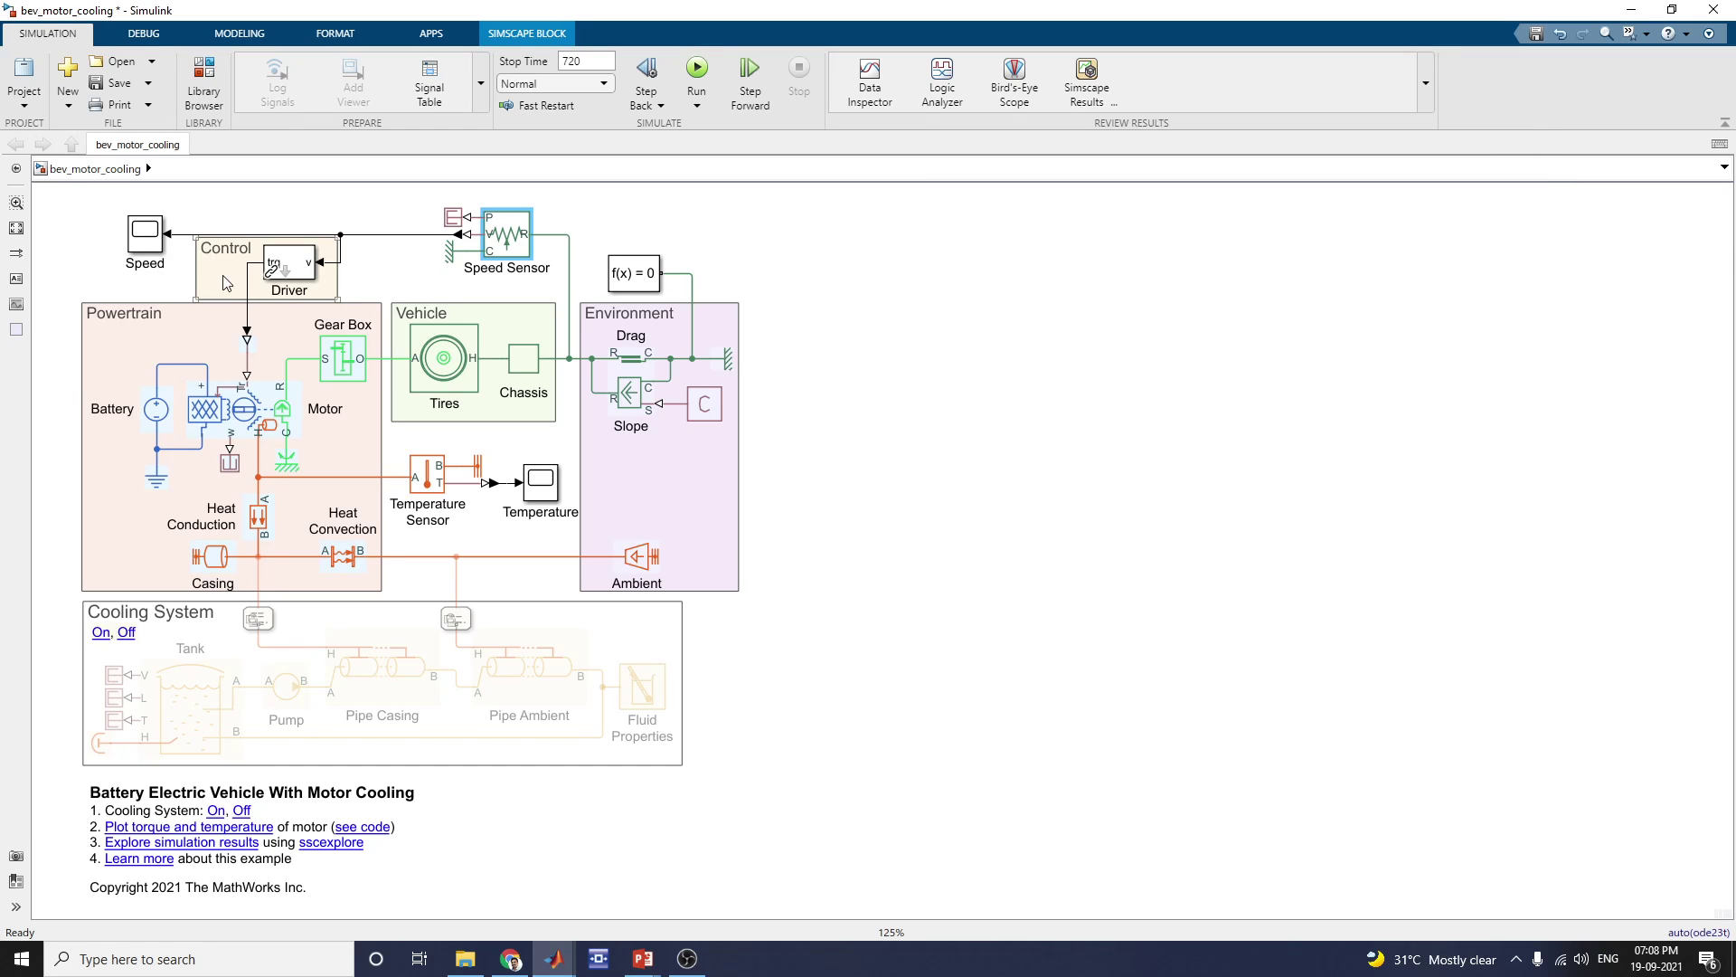
- Look inside the Driver subsystem in the Control area and return to the top-level model
{"action": "double_click", "coordinate": [290, 270]}
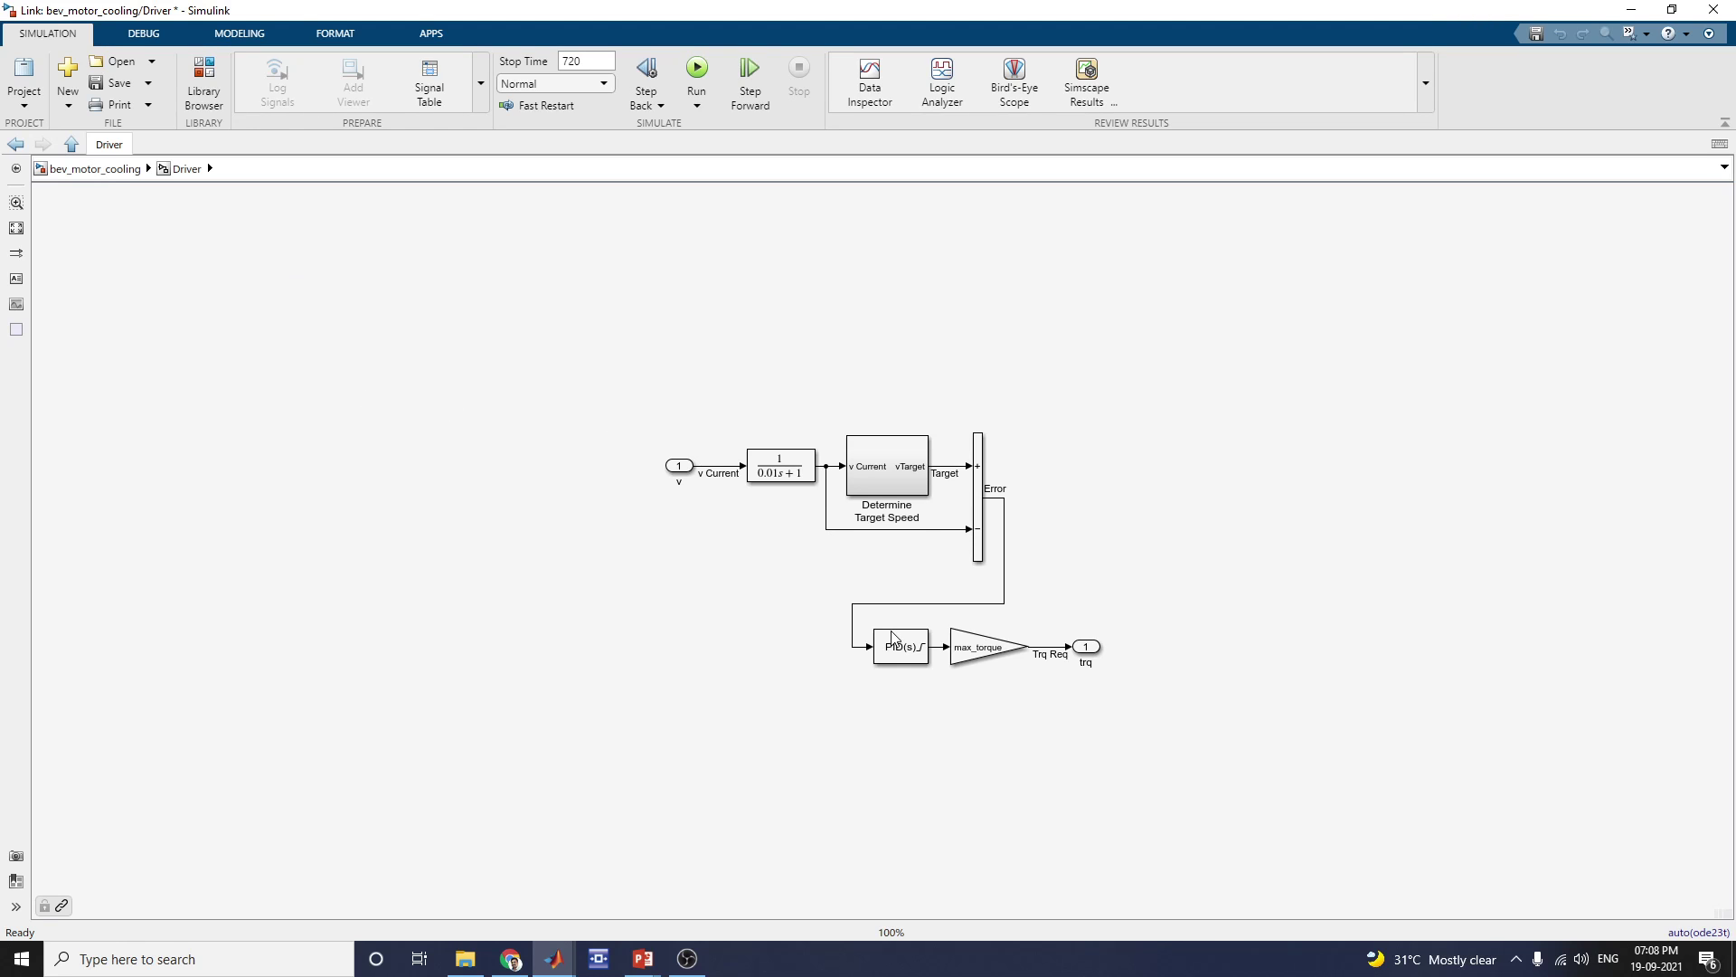
{"action": "left_click", "coordinate": [17, 145]}
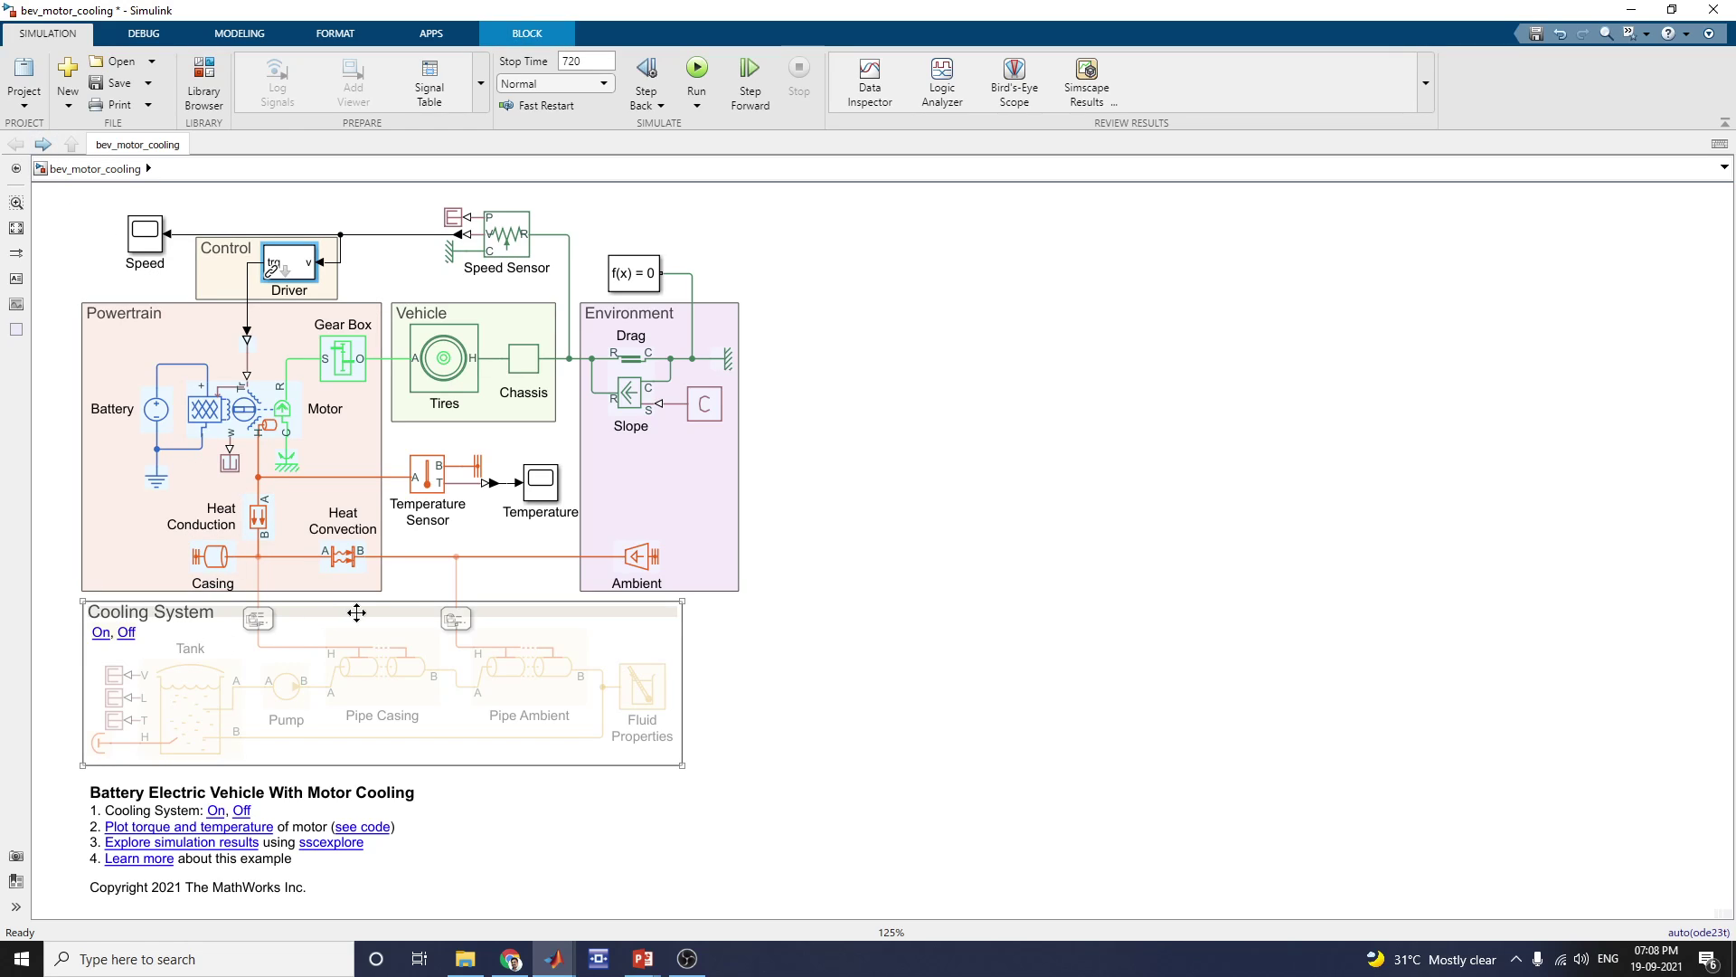
- Inspect the Tank block's description, pressurization options and volume settings in the Cooling System area
{"action": "left_click", "coordinate": [524, 627]}
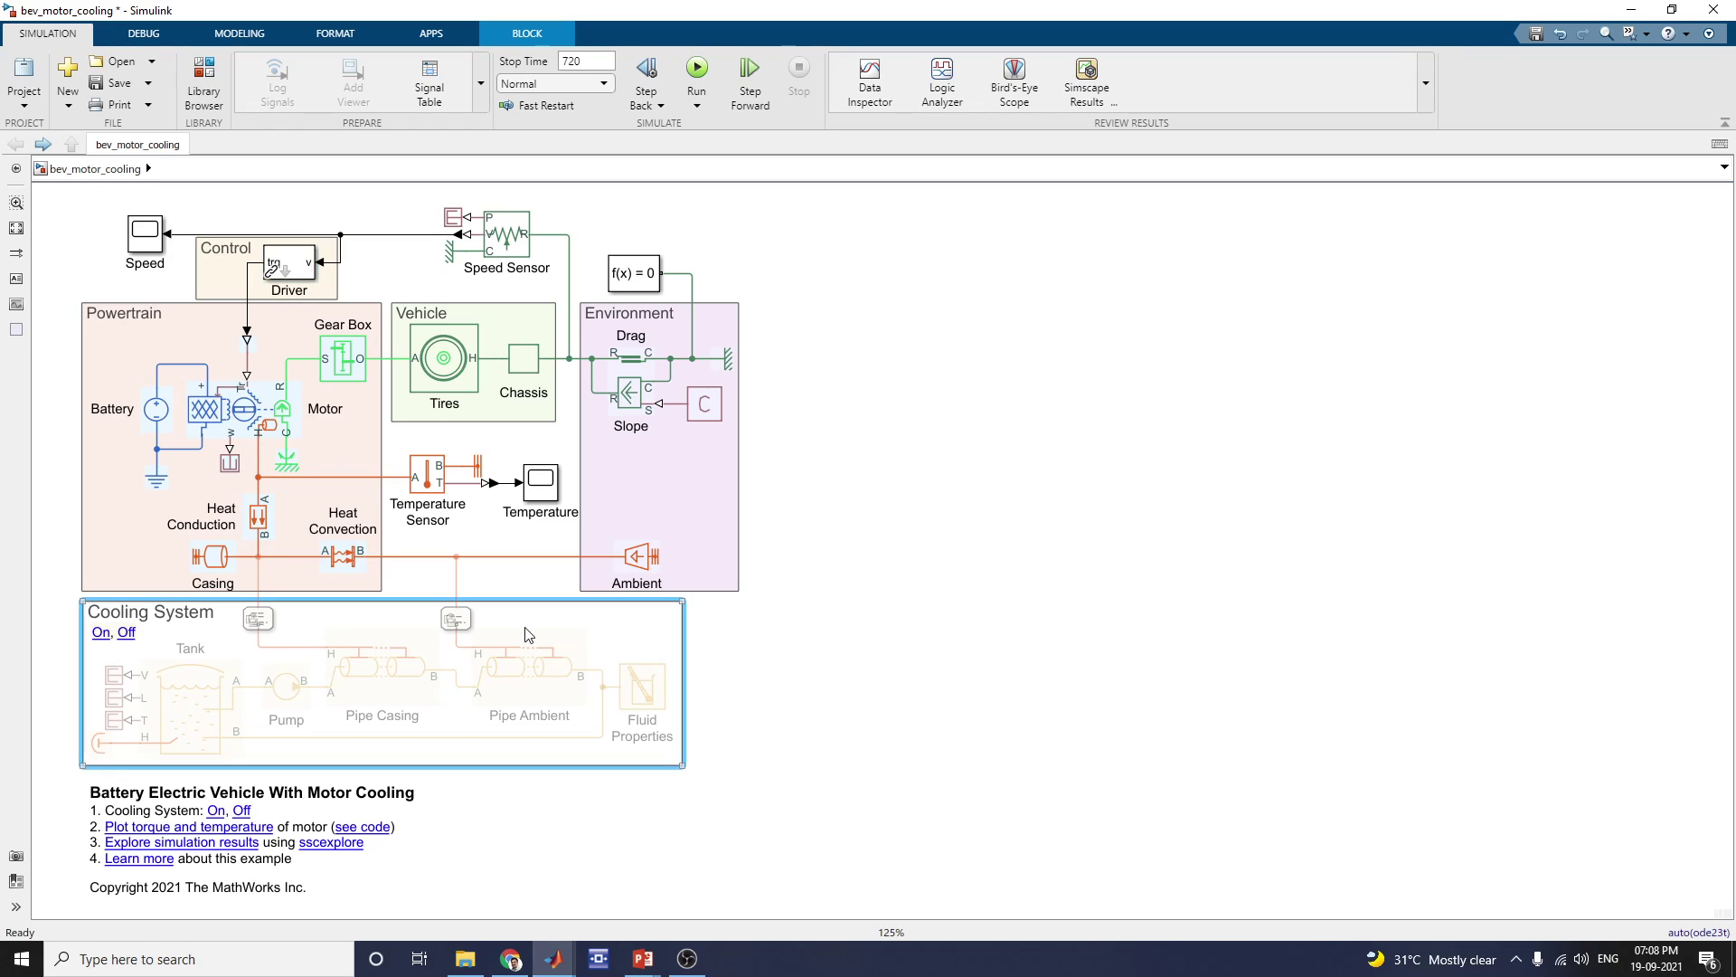
{"action": "double_click", "coordinate": [186, 714]}
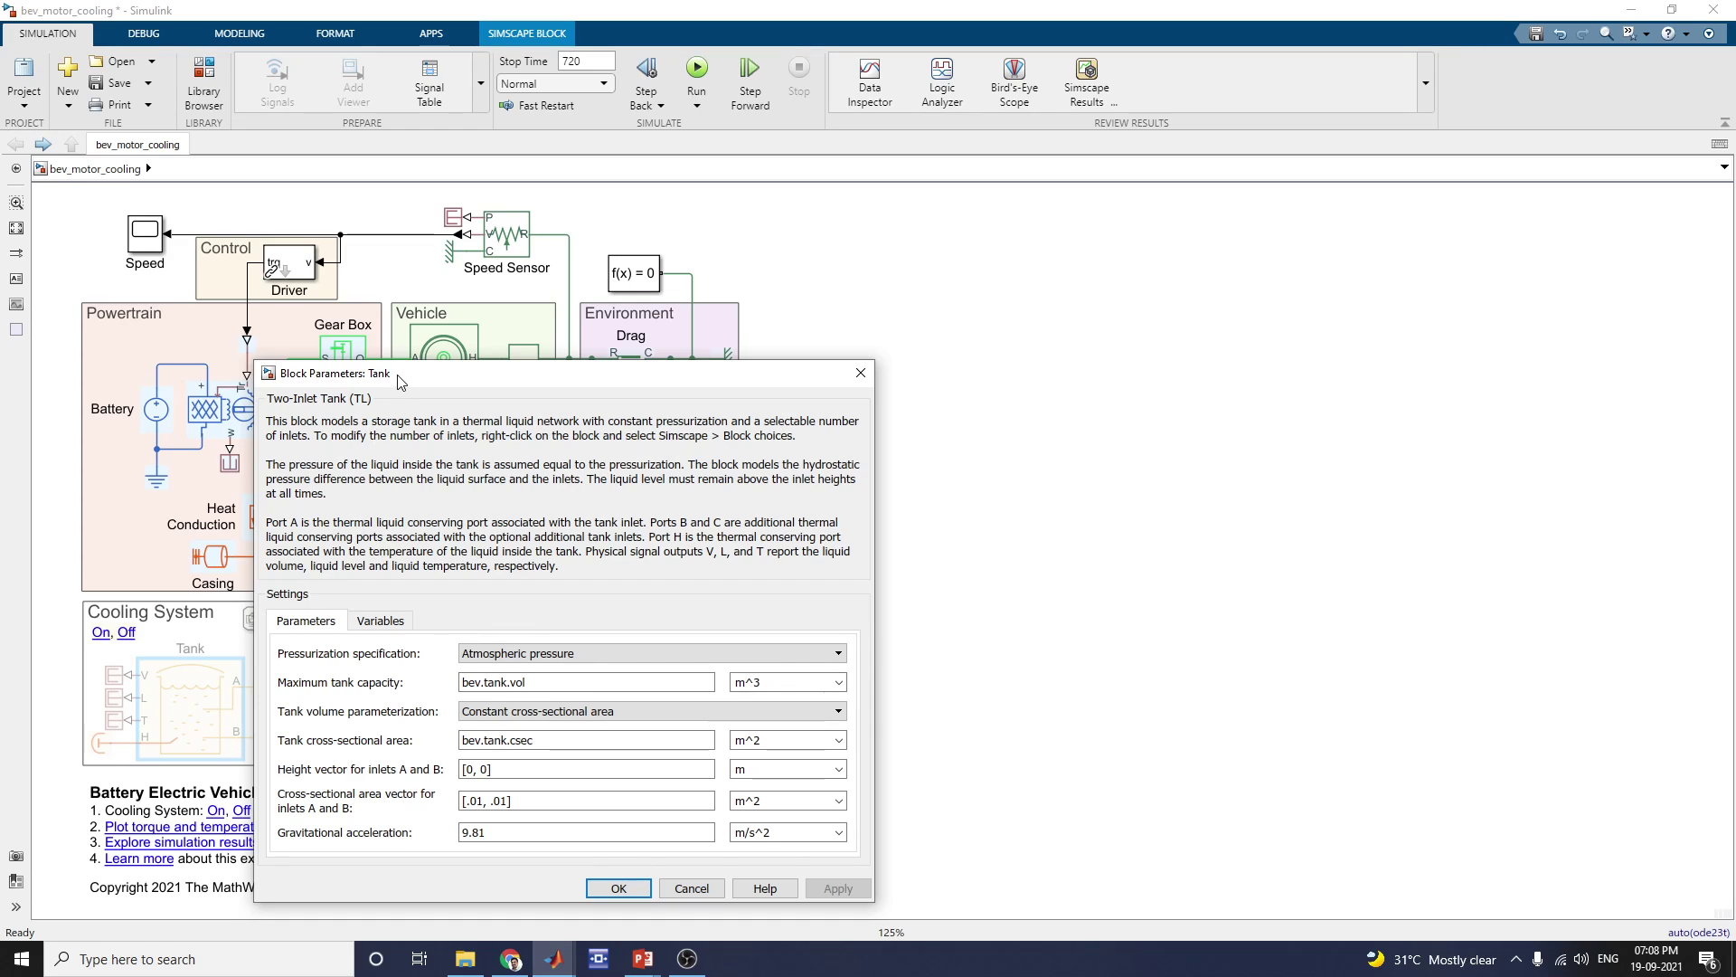
{"action": "mouse_move", "coordinate": [382, 384]}
{"action": "left_mouse_down"}
{"action": "mouse_move", "coordinate": [1053, 324]}
{"action": "mouse_move", "coordinate": [1138, 297]}
{"action": "mouse_move", "coordinate": [1034, 278]}
{"action": "left_mouse_up"}
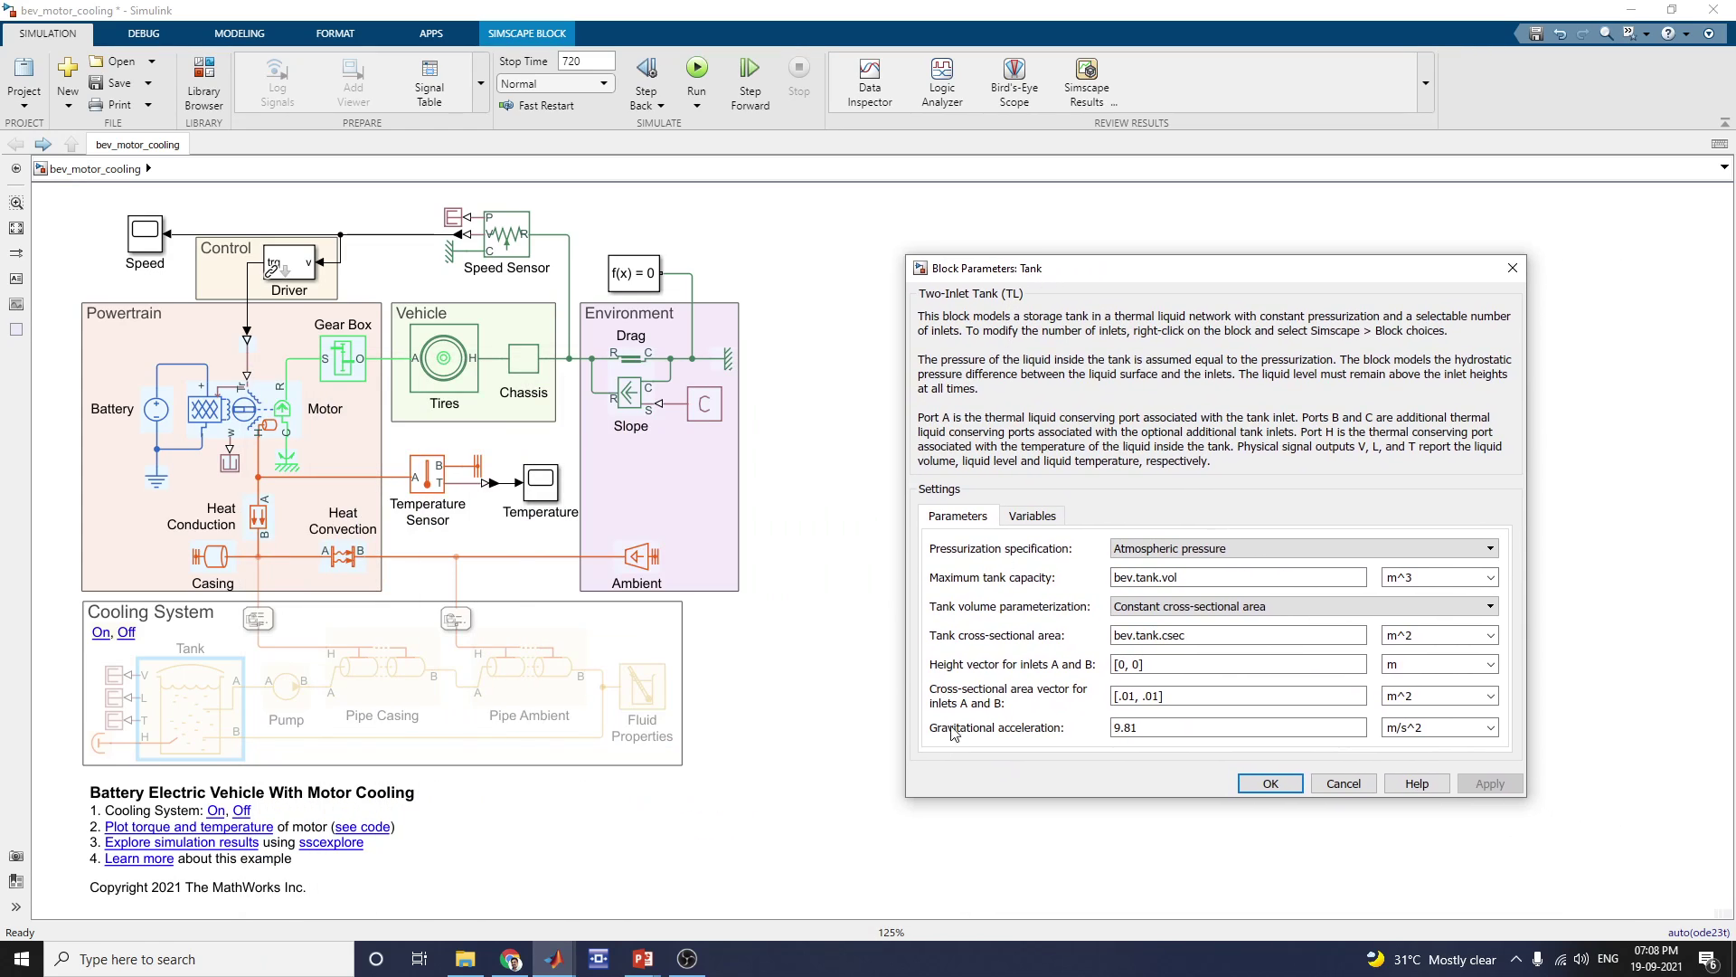
{"action": "left_click", "coordinate": [213, 793]}
{"action": "left_click", "coordinate": [181, 706]}
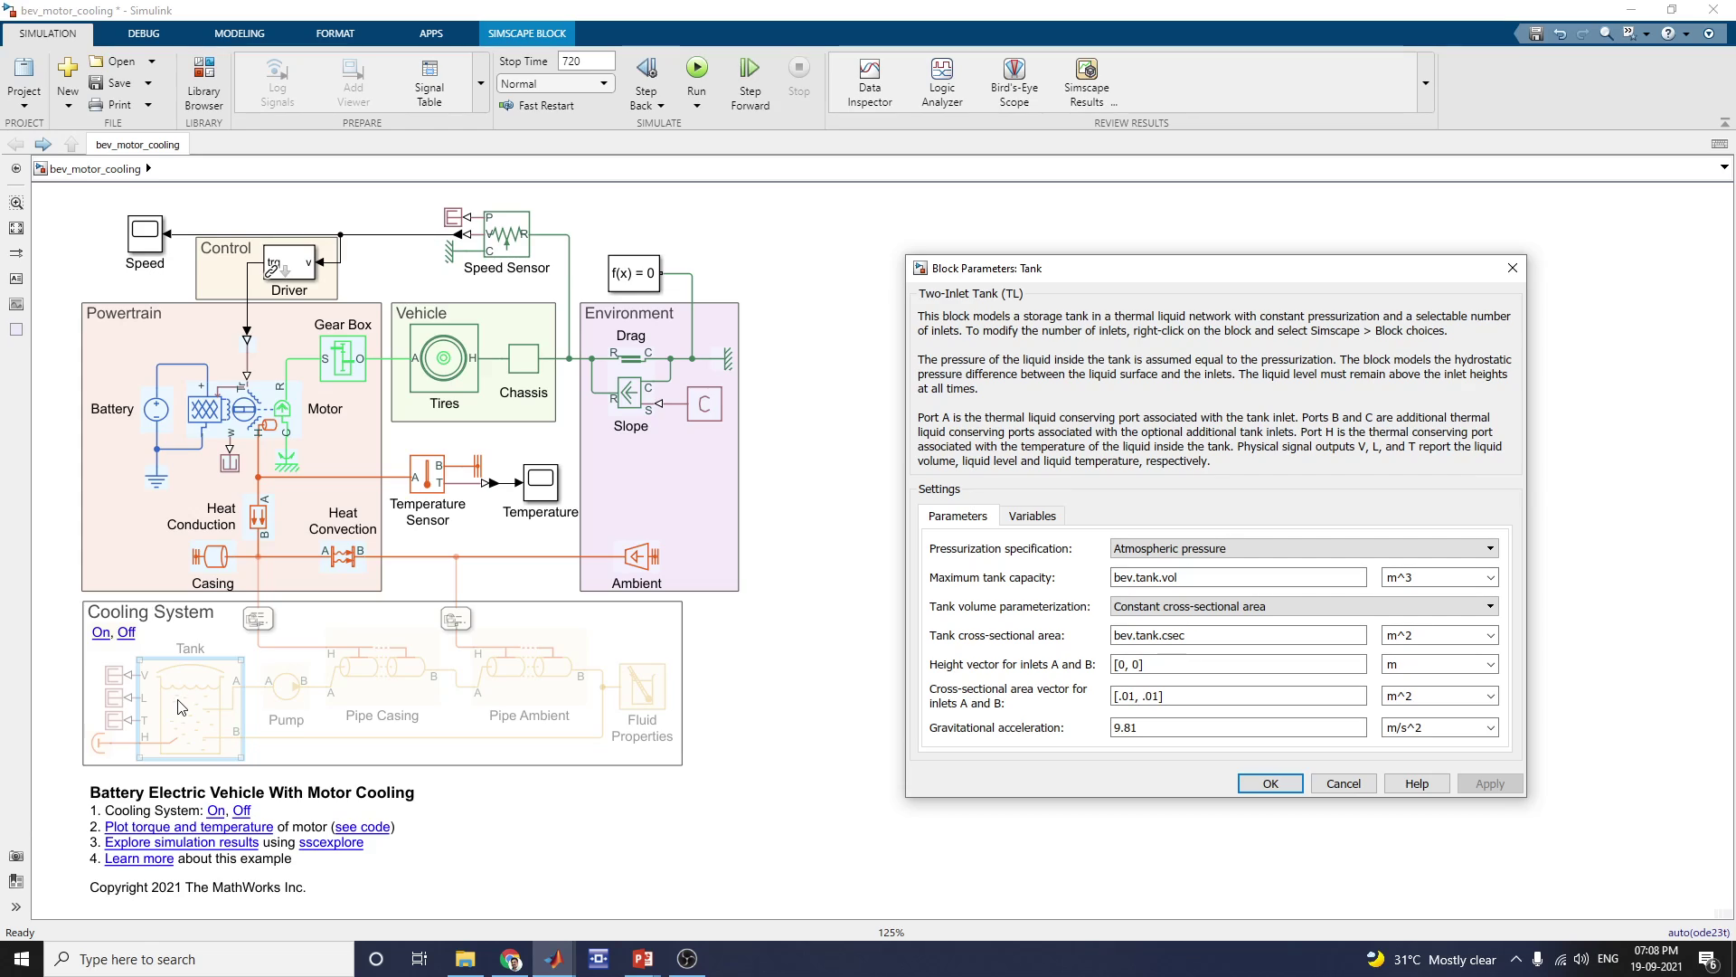
{"action": "left_click", "coordinate": [138, 716]}
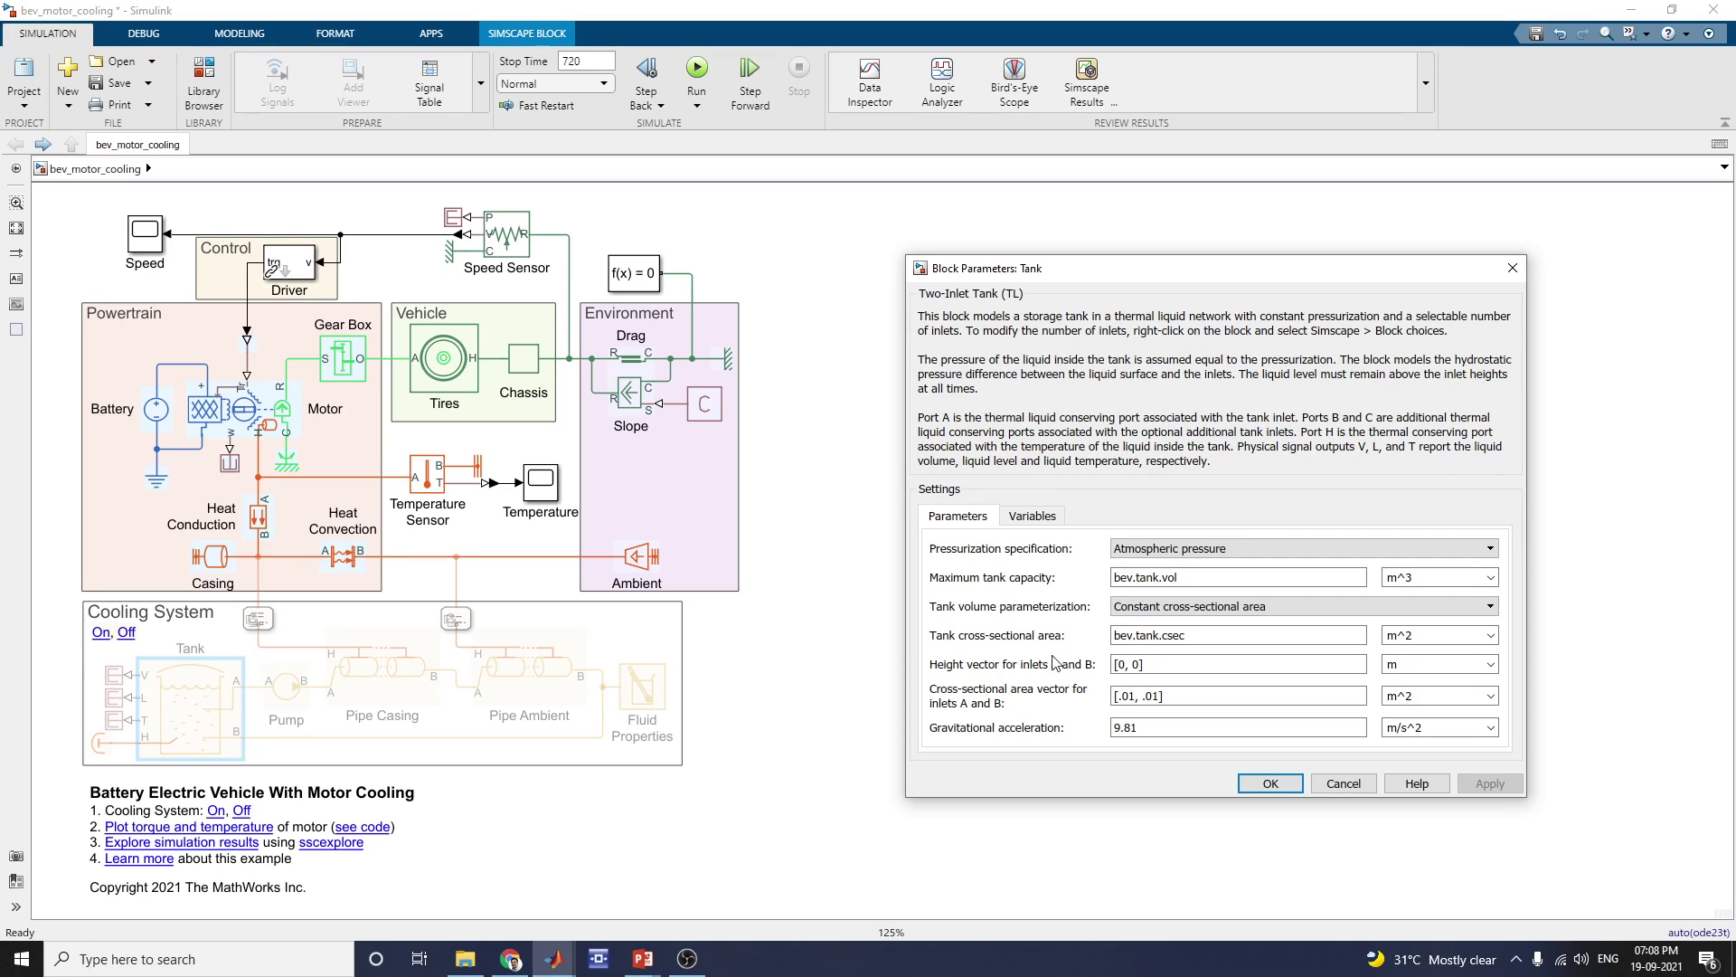
{"action": "left_click", "coordinate": [1190, 550]}
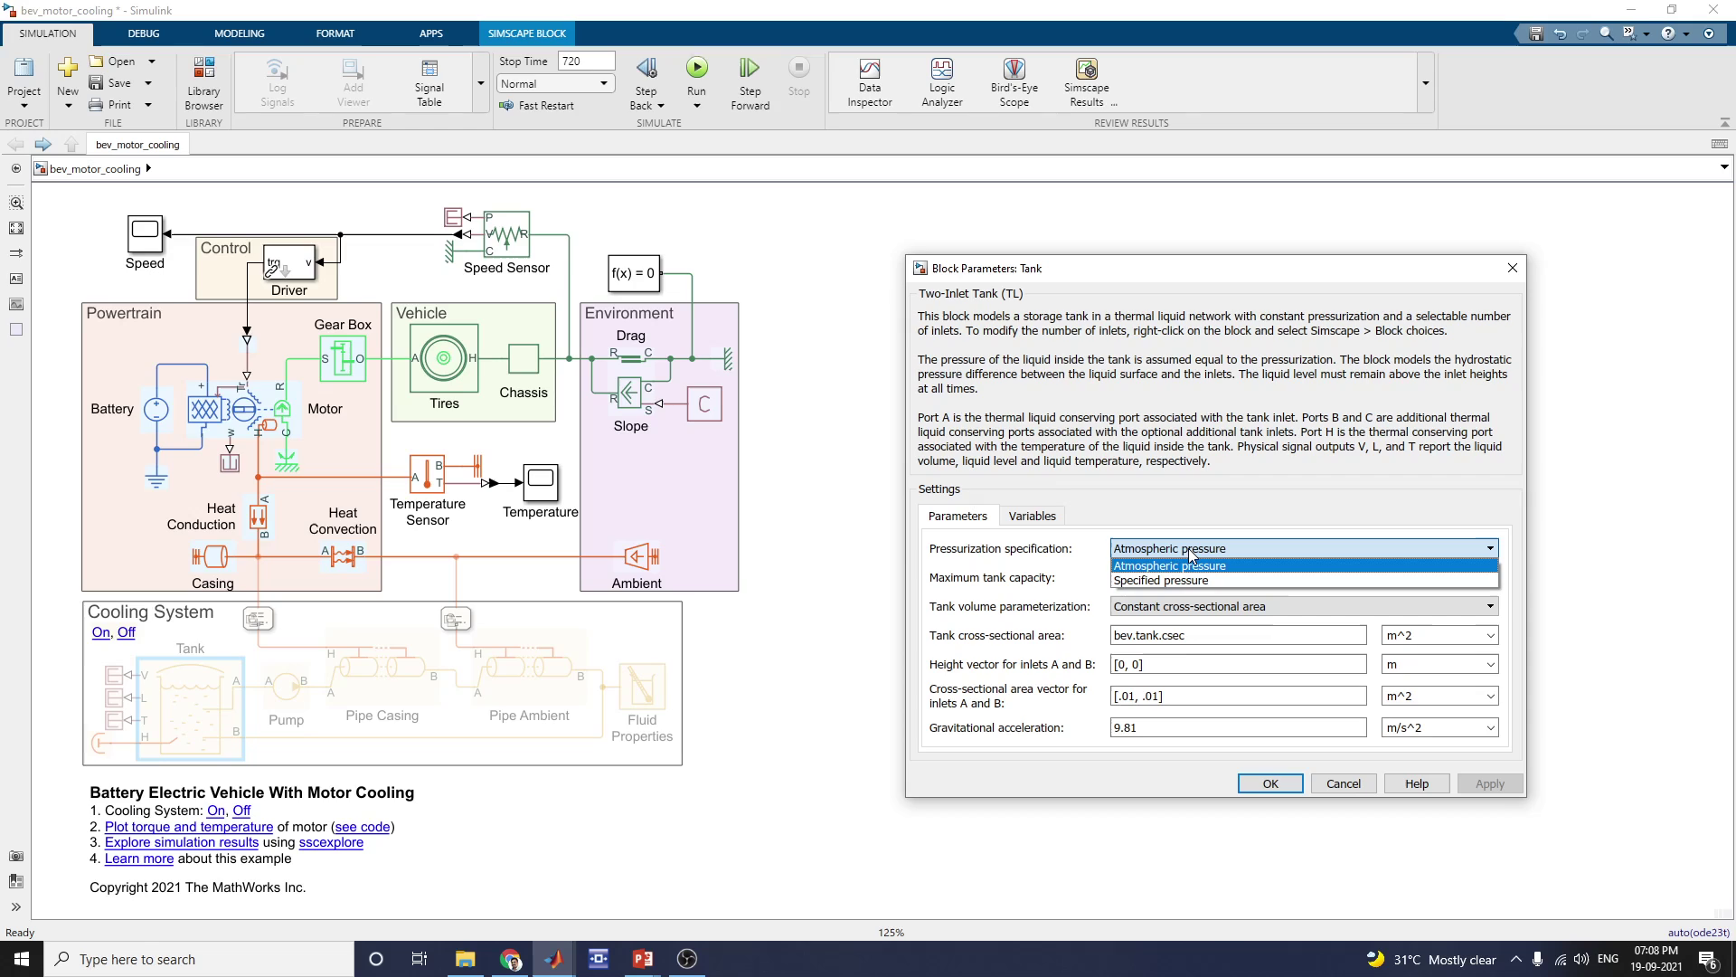
{"action": "left_click", "coordinate": [1191, 564]}
{"action": "left_click", "coordinate": [1190, 606]}
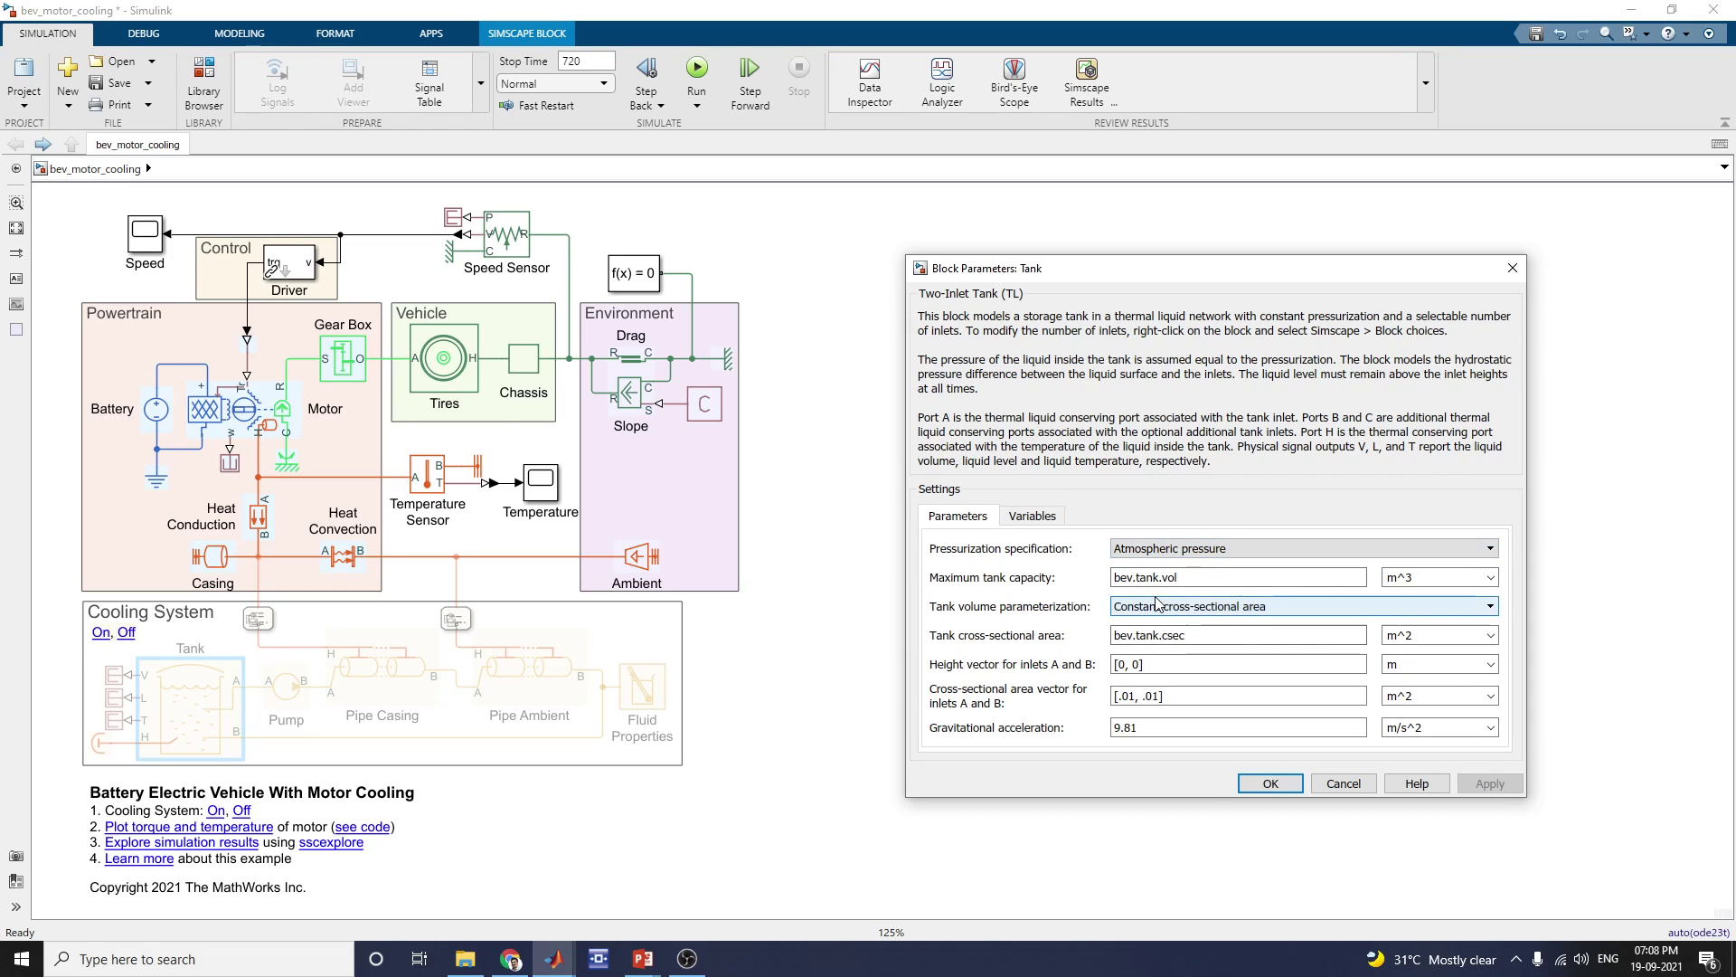
- Review the initial variable values of the Tank block against its ports in the diagram and close its parameters
{"action": "left_click", "coordinate": [1032, 516]}
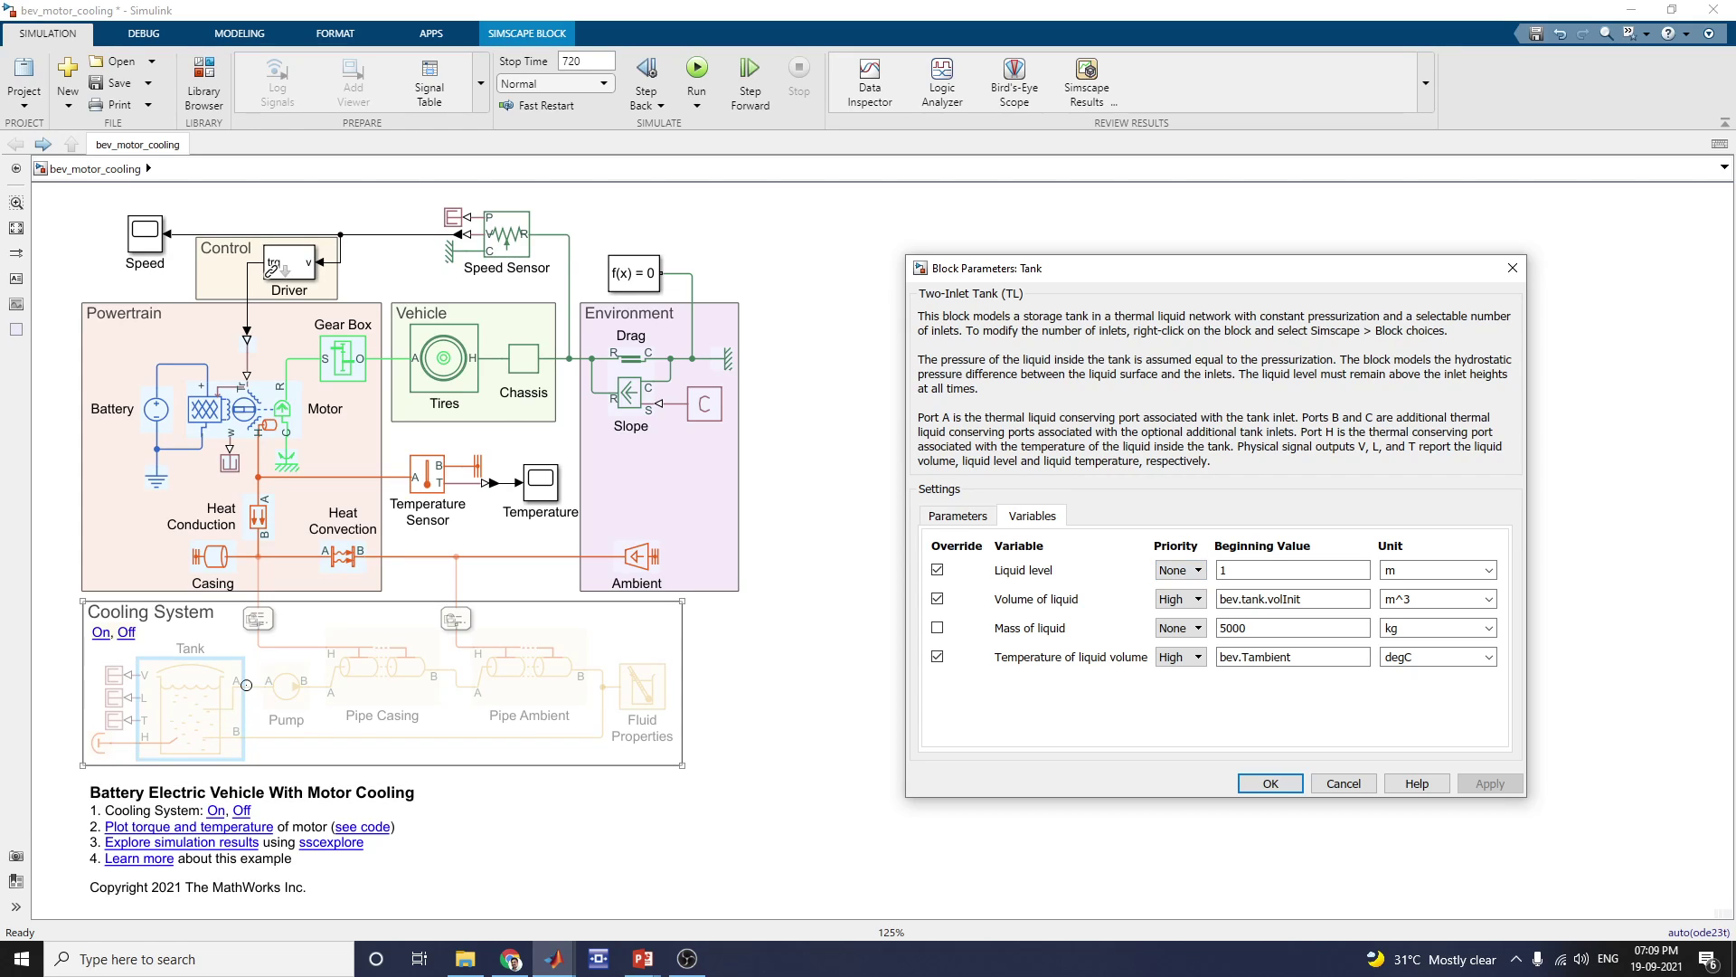
{"action": "left_click", "coordinate": [237, 728]}
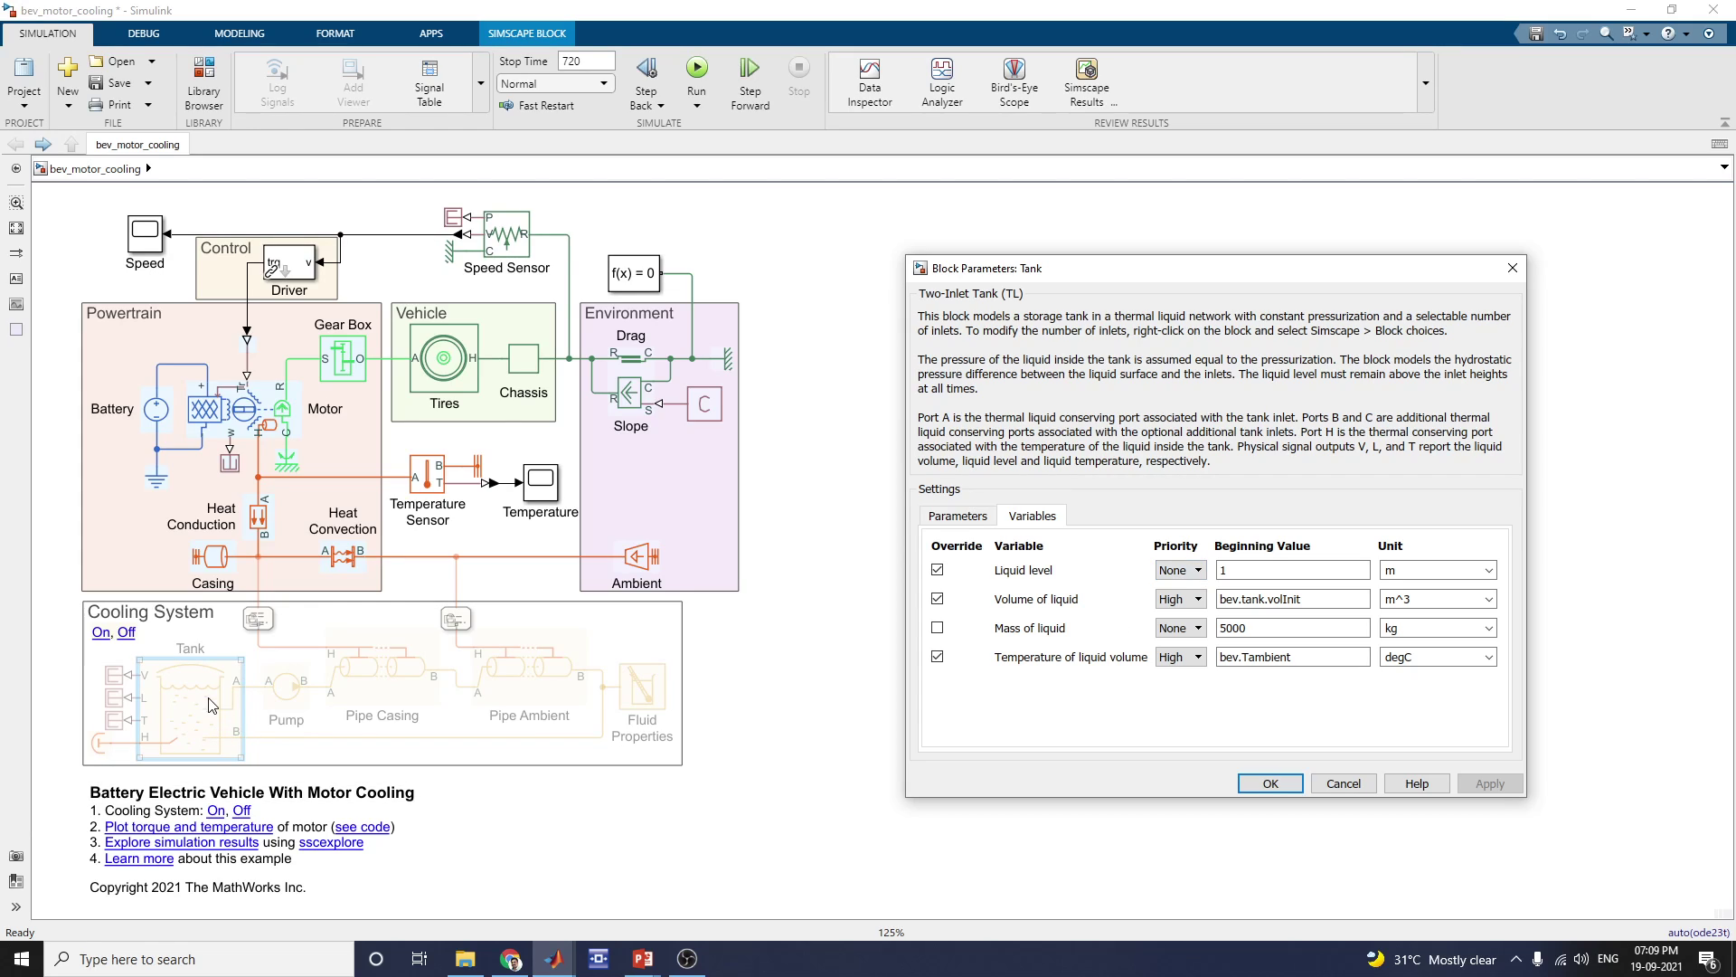
{"action": "left_click", "coordinate": [252, 707]}
{"action": "left_click", "coordinate": [151, 757]}
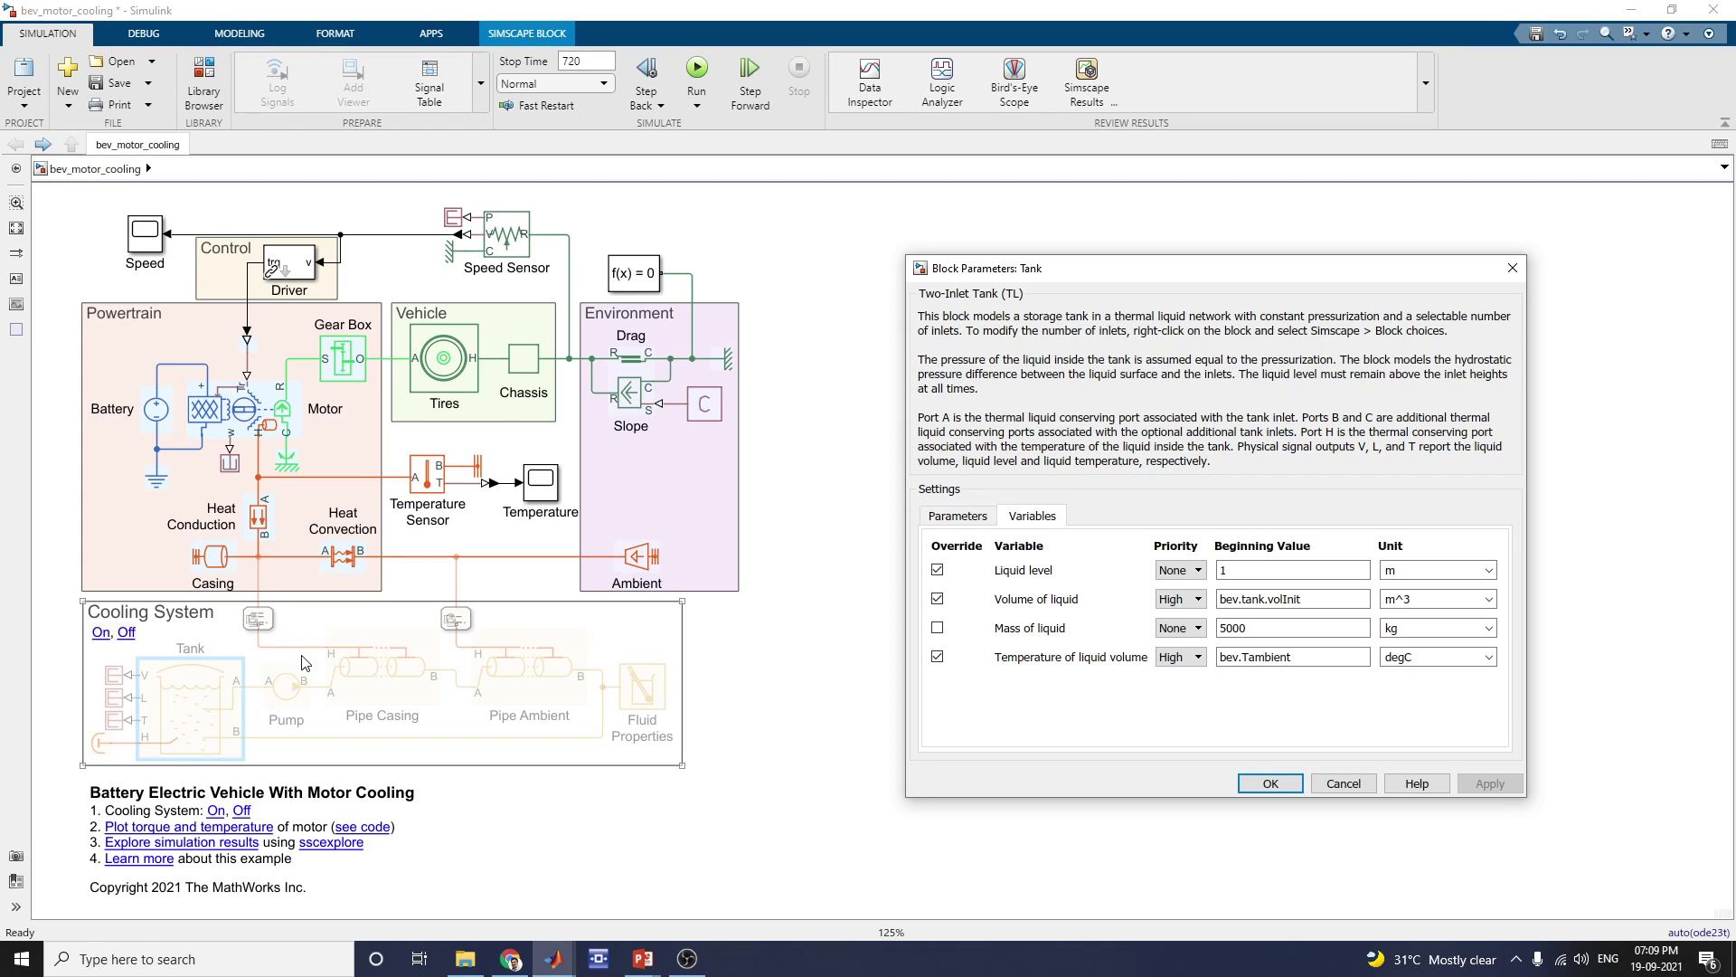
{"action": "left_click", "coordinate": [1271, 783]}
- Read the description, mass flow rate and port area parameters of the Pump block and close them
{"action": "double_click", "coordinate": [302, 707]}
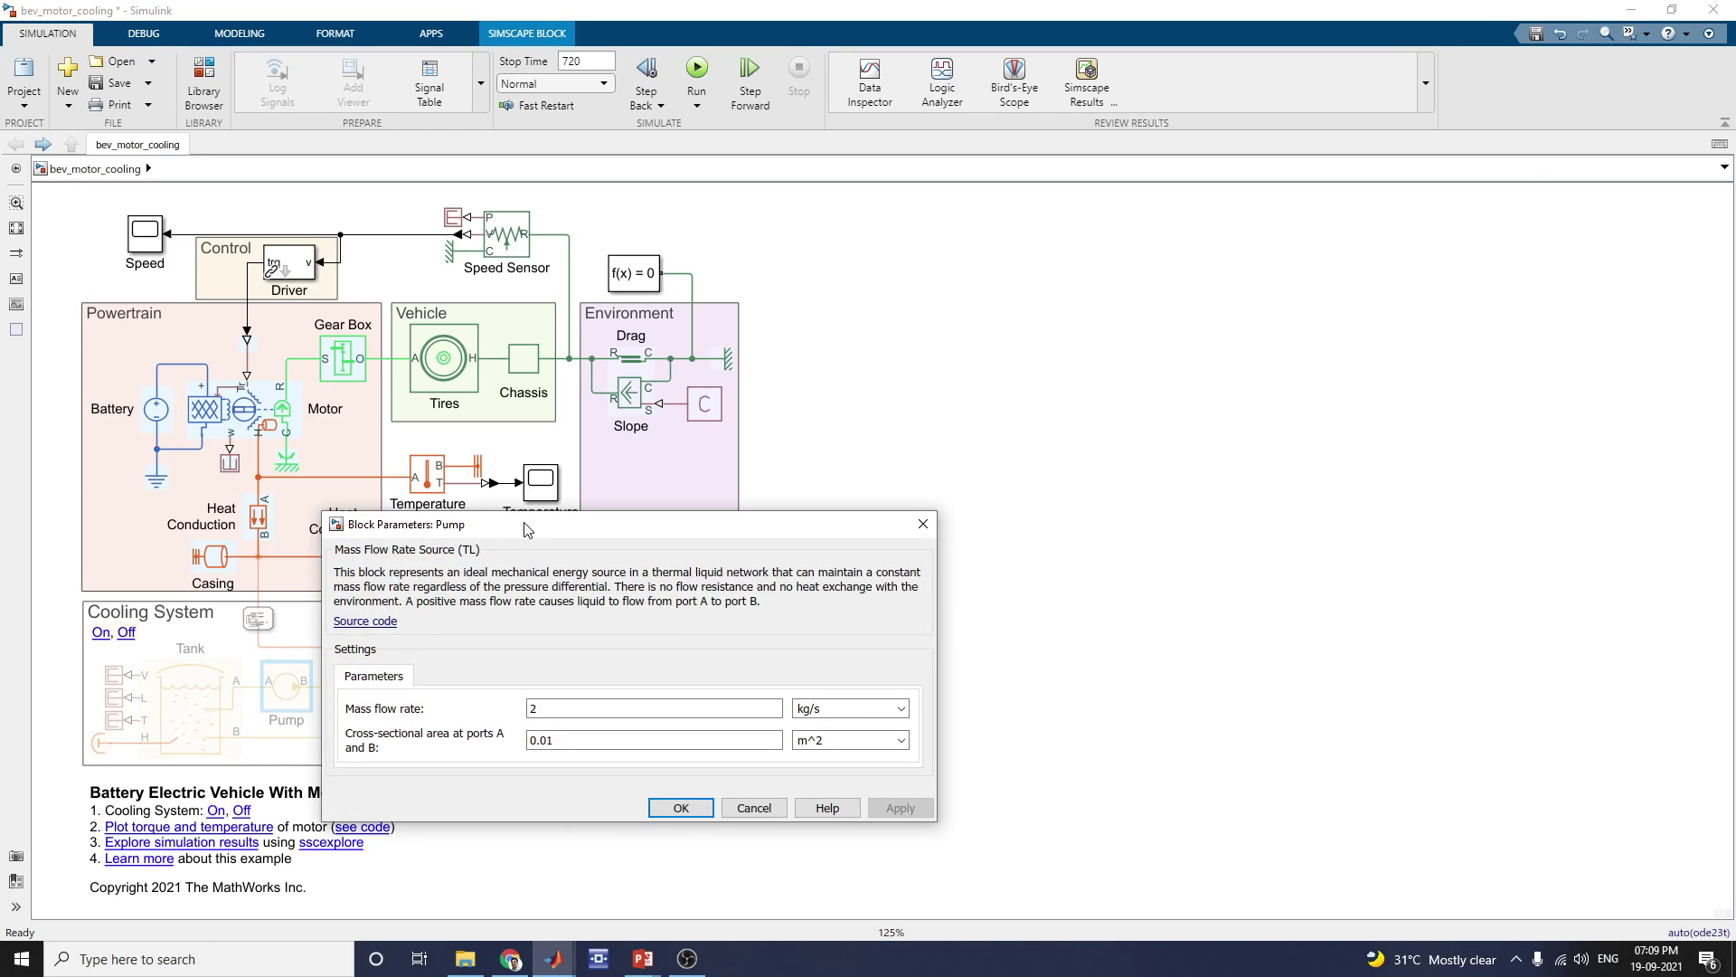
{"action": "left_click_drag", "start_coordinate": [528, 529], "coordinate": [848, 477]}
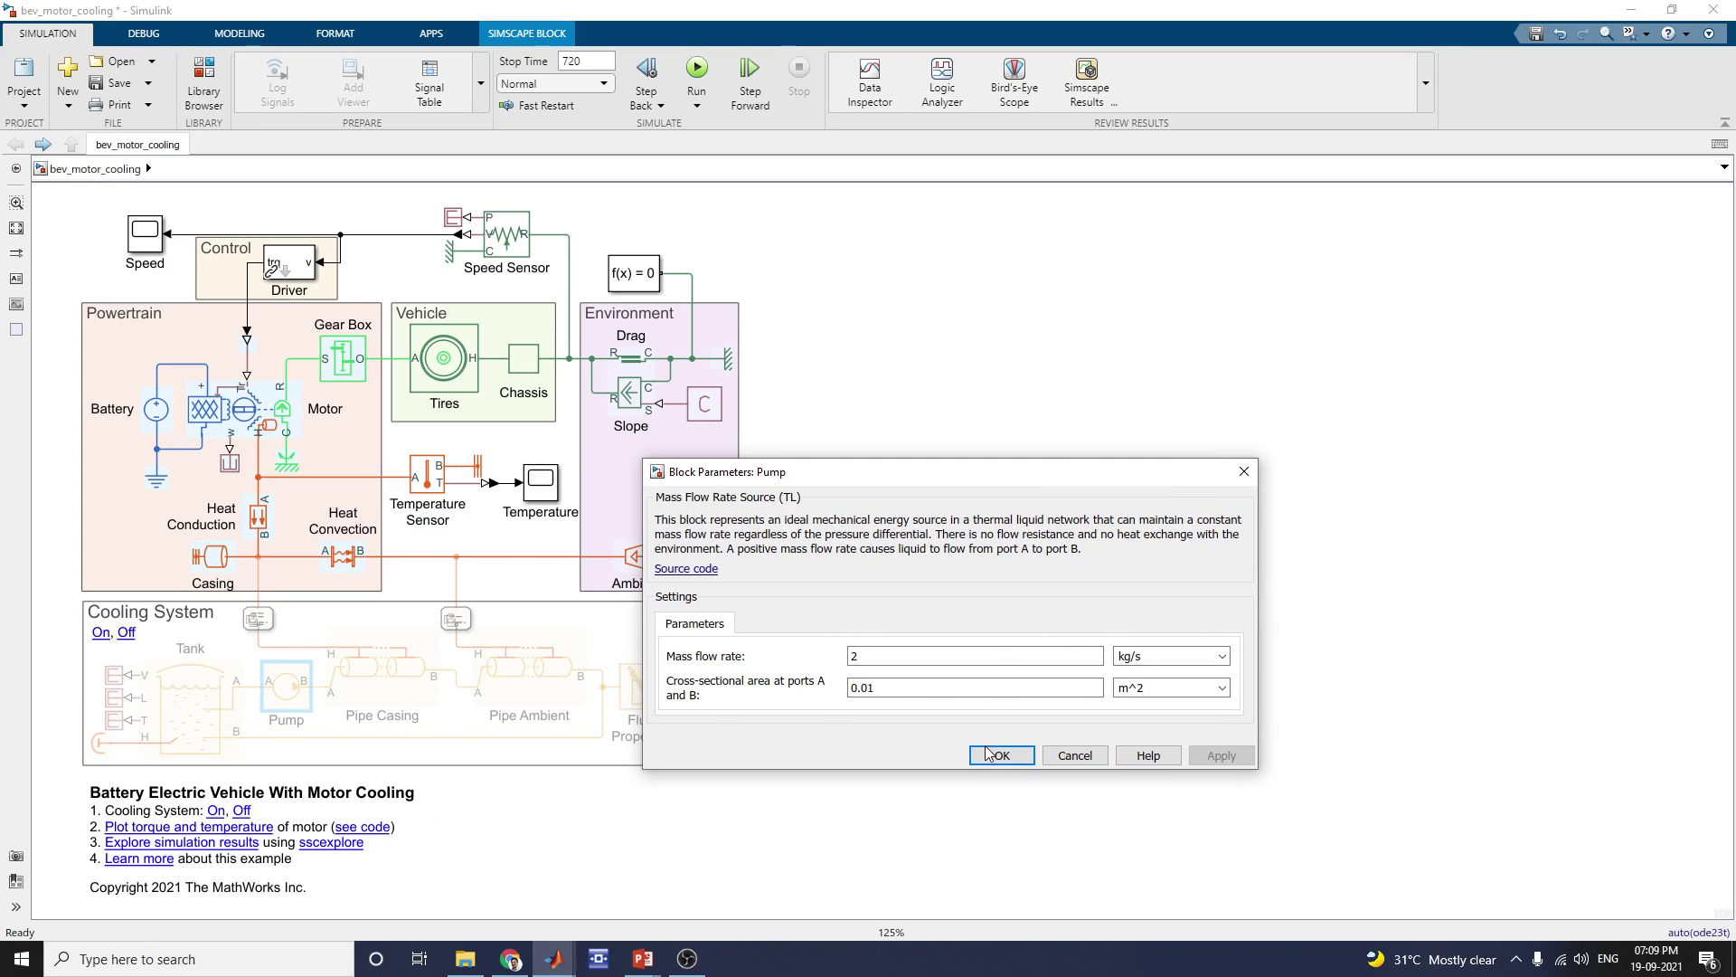
{"action": "left_click_drag", "start_coordinate": [1010, 472], "coordinate": [1343, 422]}
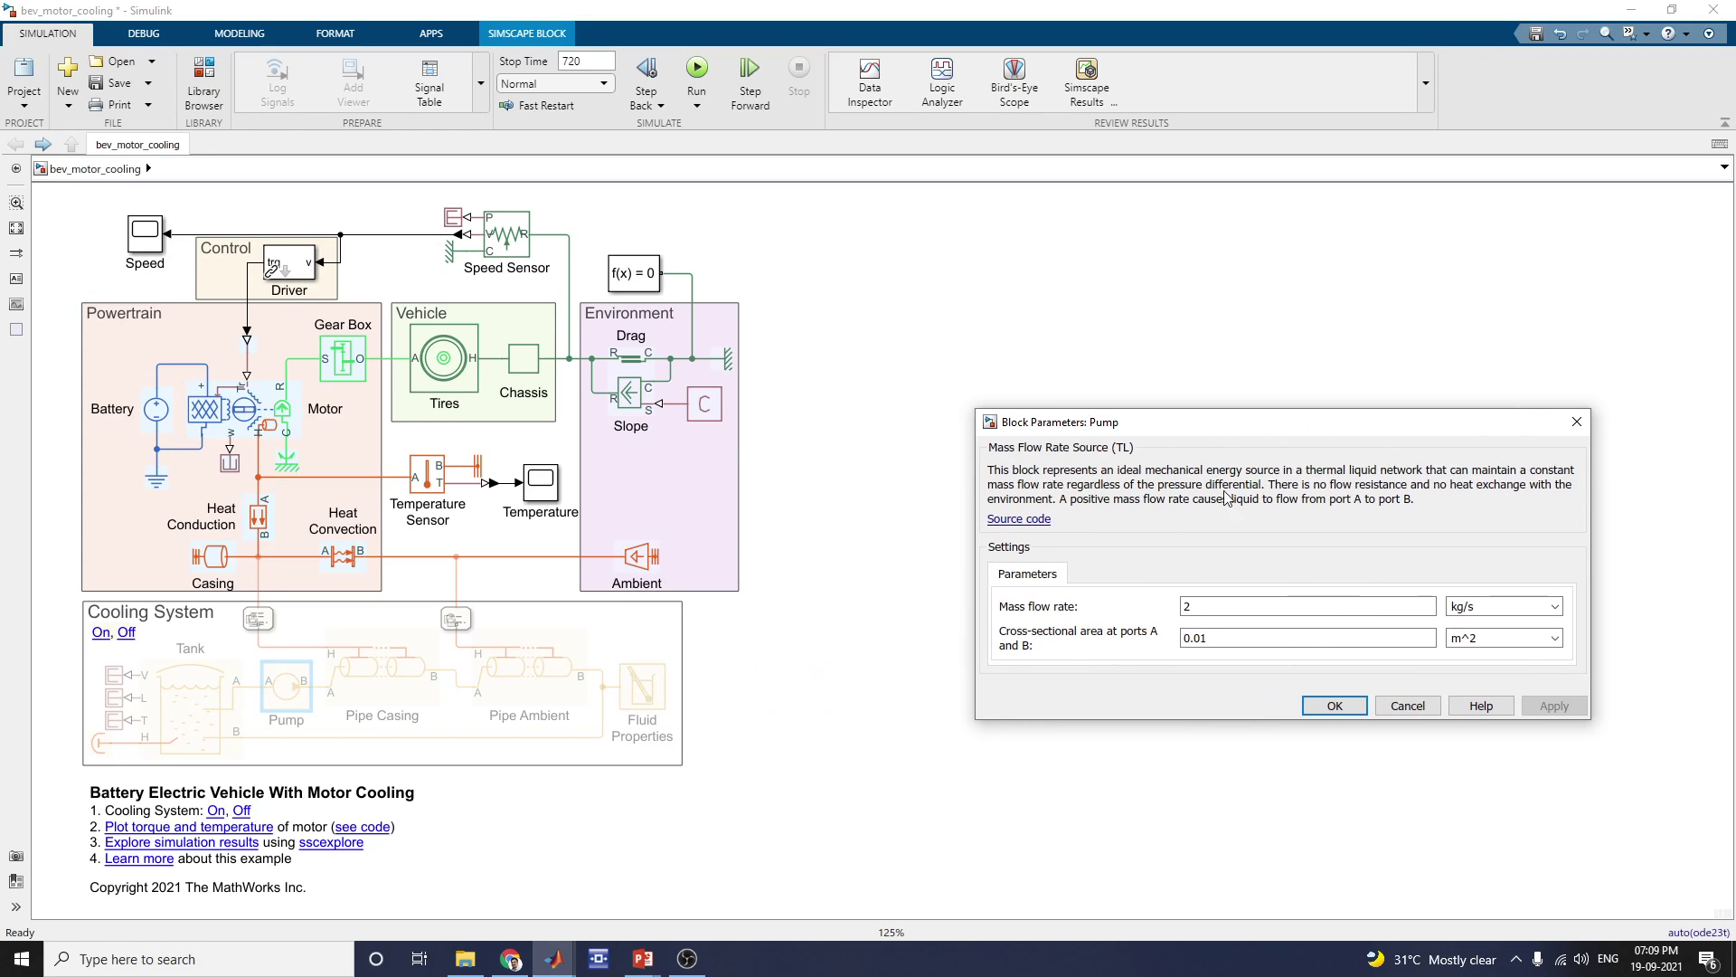
{"action": "left_click", "coordinate": [450, 756]}
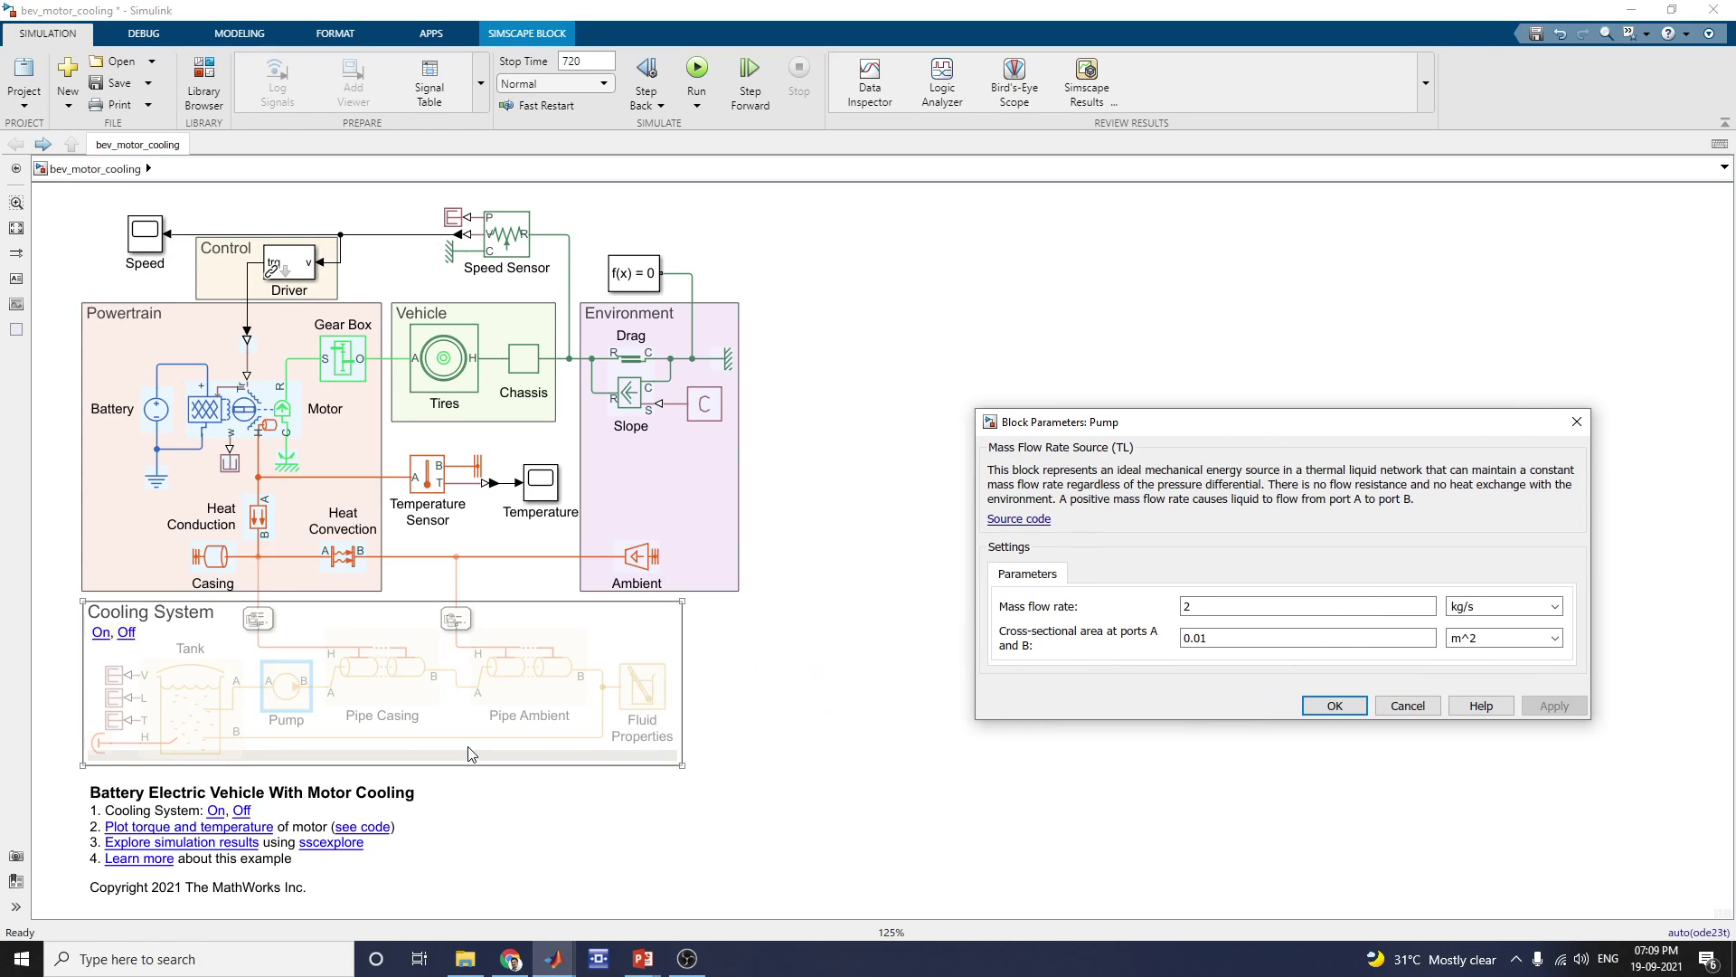
{"action": "left_click", "coordinate": [1334, 706]}
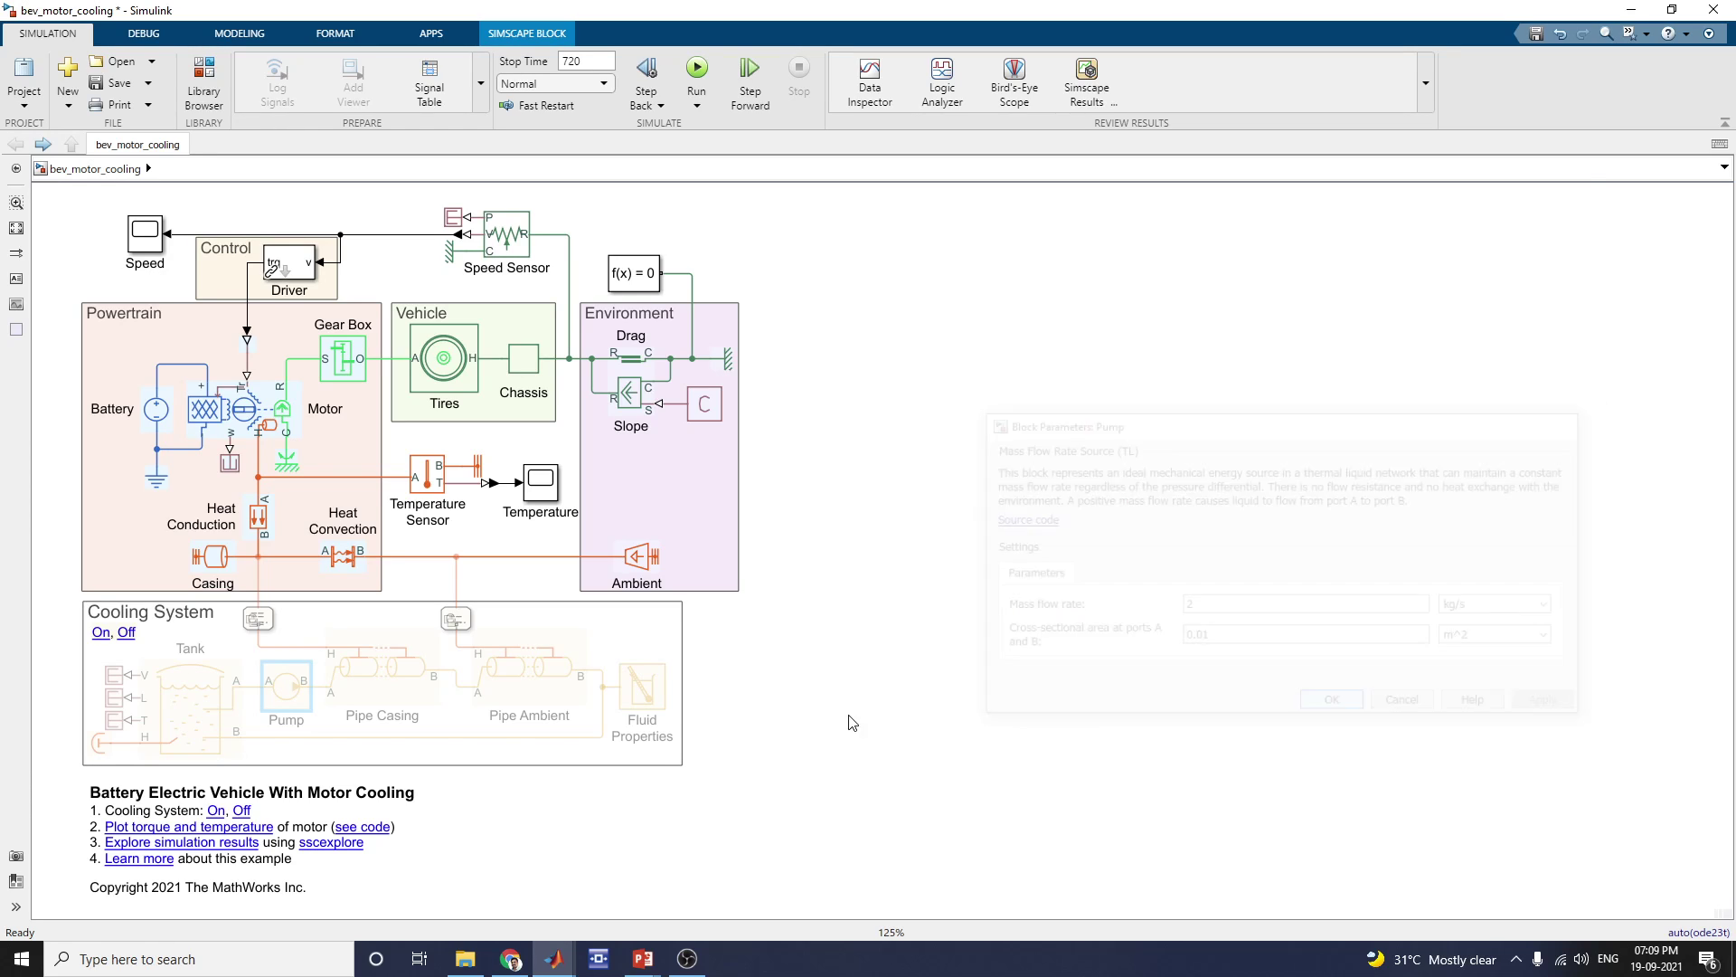
- Open the Pipe Casing block's parameters beside the diagram and examine its description and configuration settings
{"action": "left_click", "coordinate": [393, 685]}
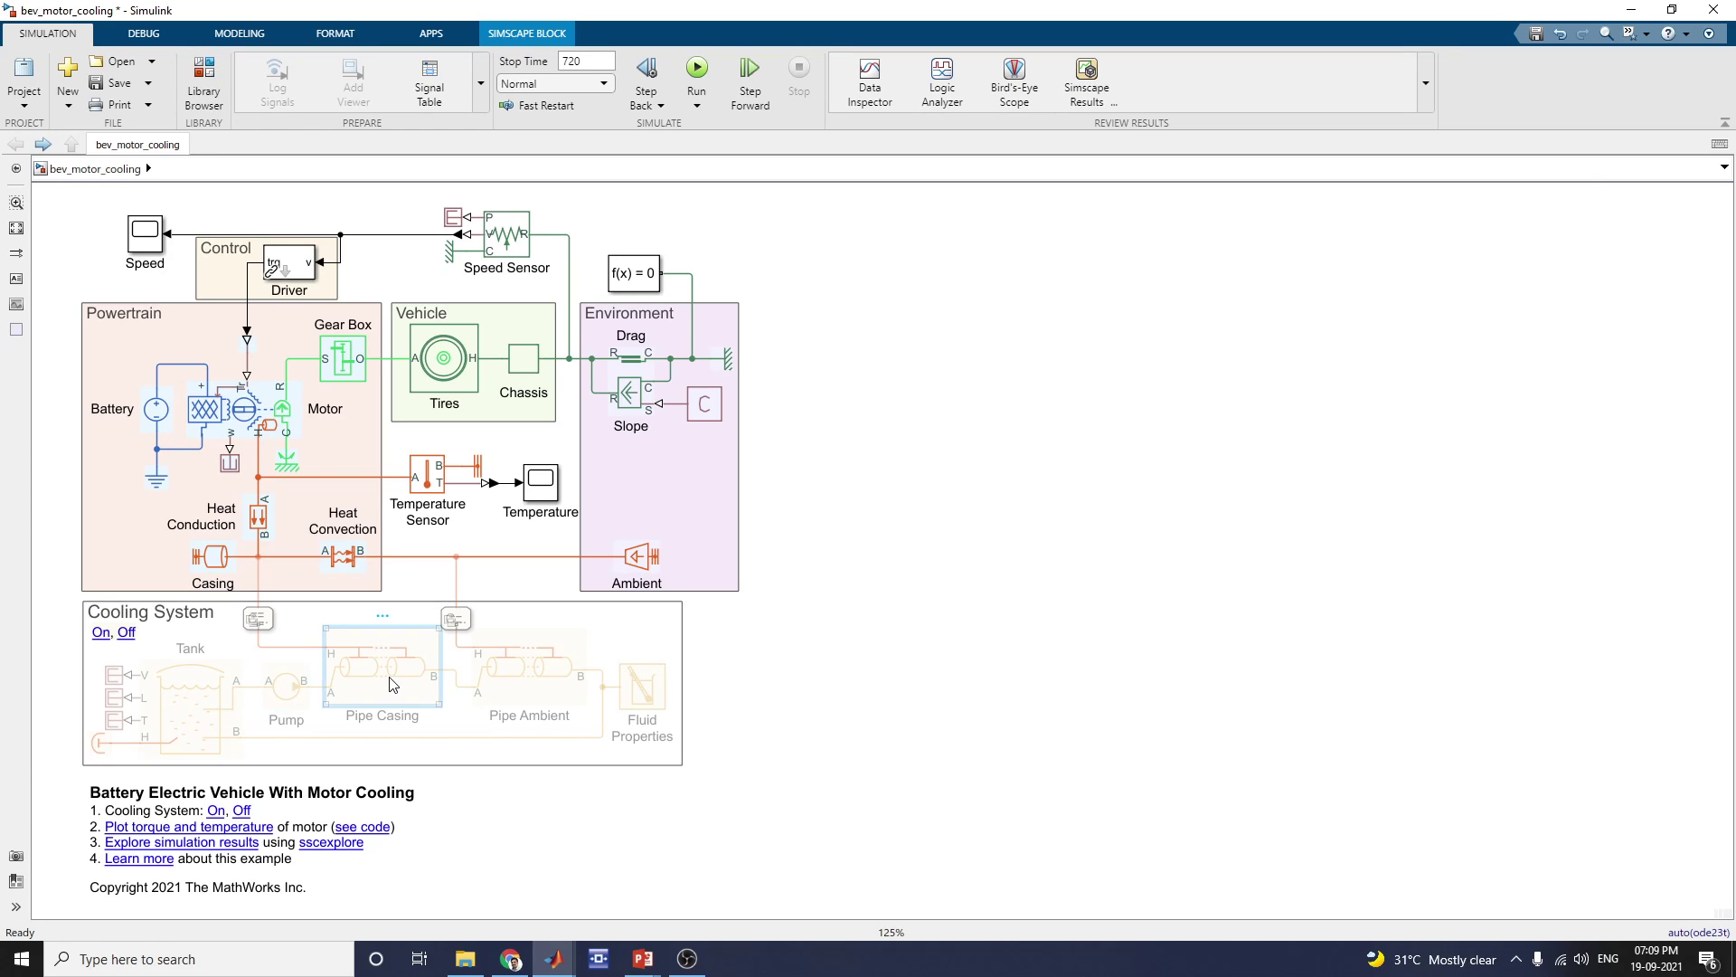
{"action": "double_click", "coordinate": [393, 685]}
{"action": "left_click_drag", "start_coordinate": [672, 227], "coordinate": [1416, 220]}
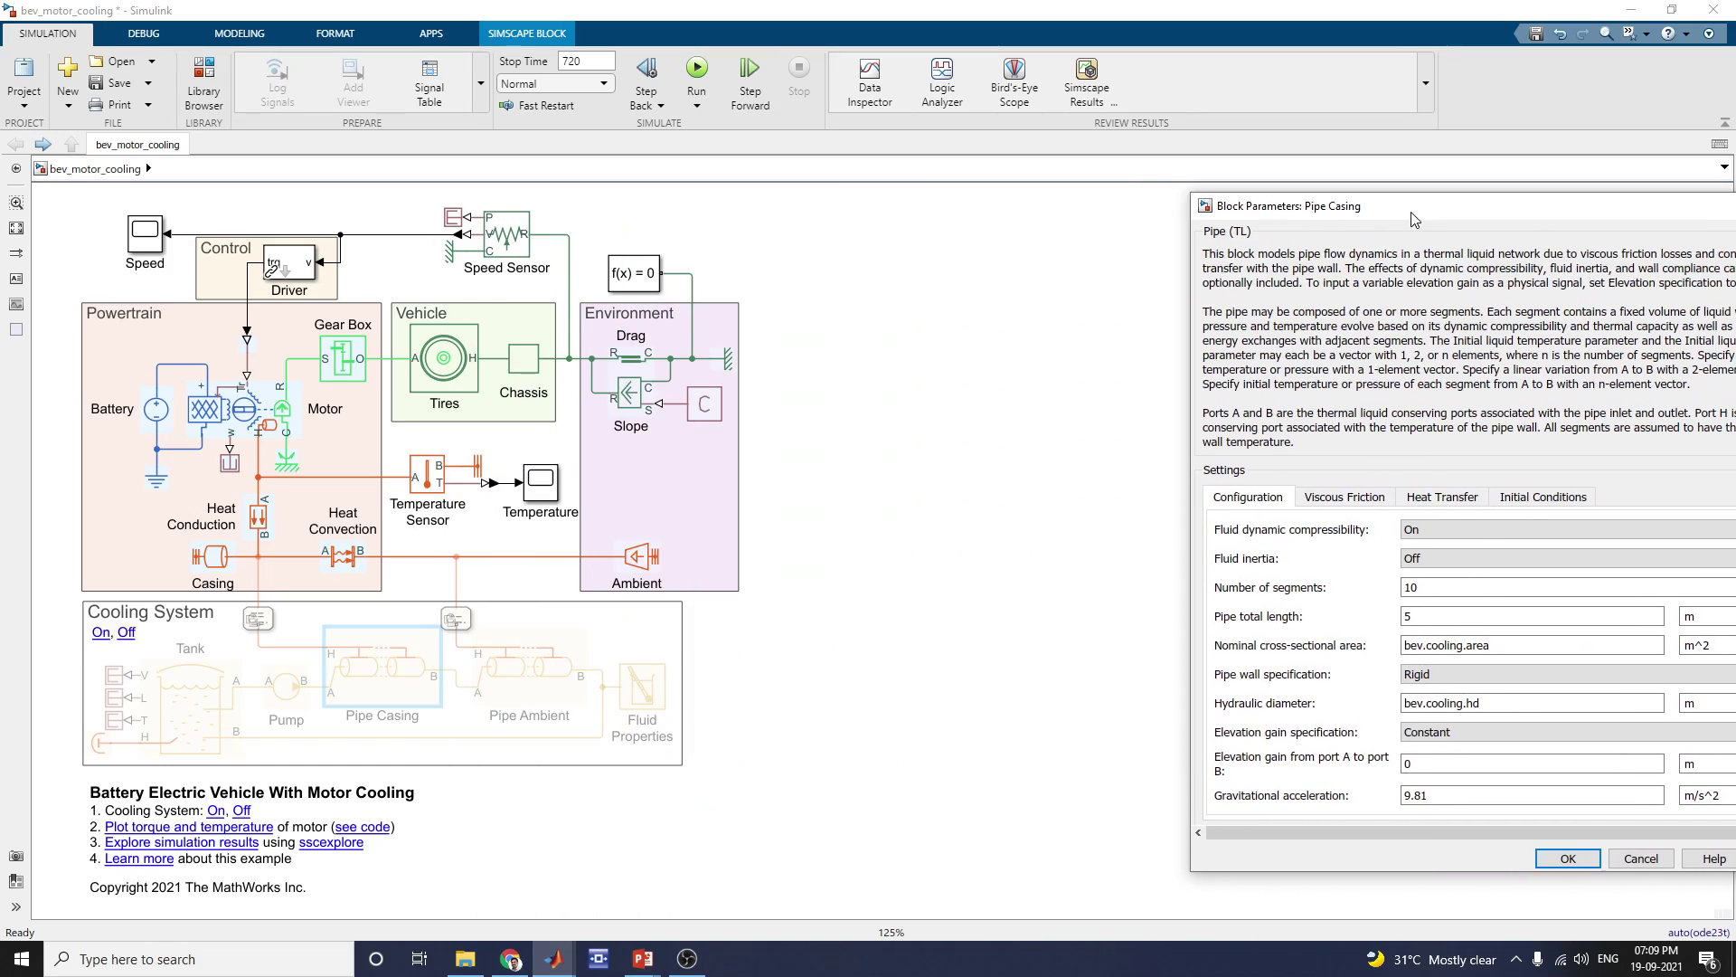
{"action": "left_click", "coordinate": [323, 850]}
{"action": "left_click", "coordinate": [1338, 543]}
{"action": "left_click_drag", "start_coordinate": [1338, 214], "coordinate": [1208, 203]}
{"action": "left_click", "coordinate": [418, 776]}
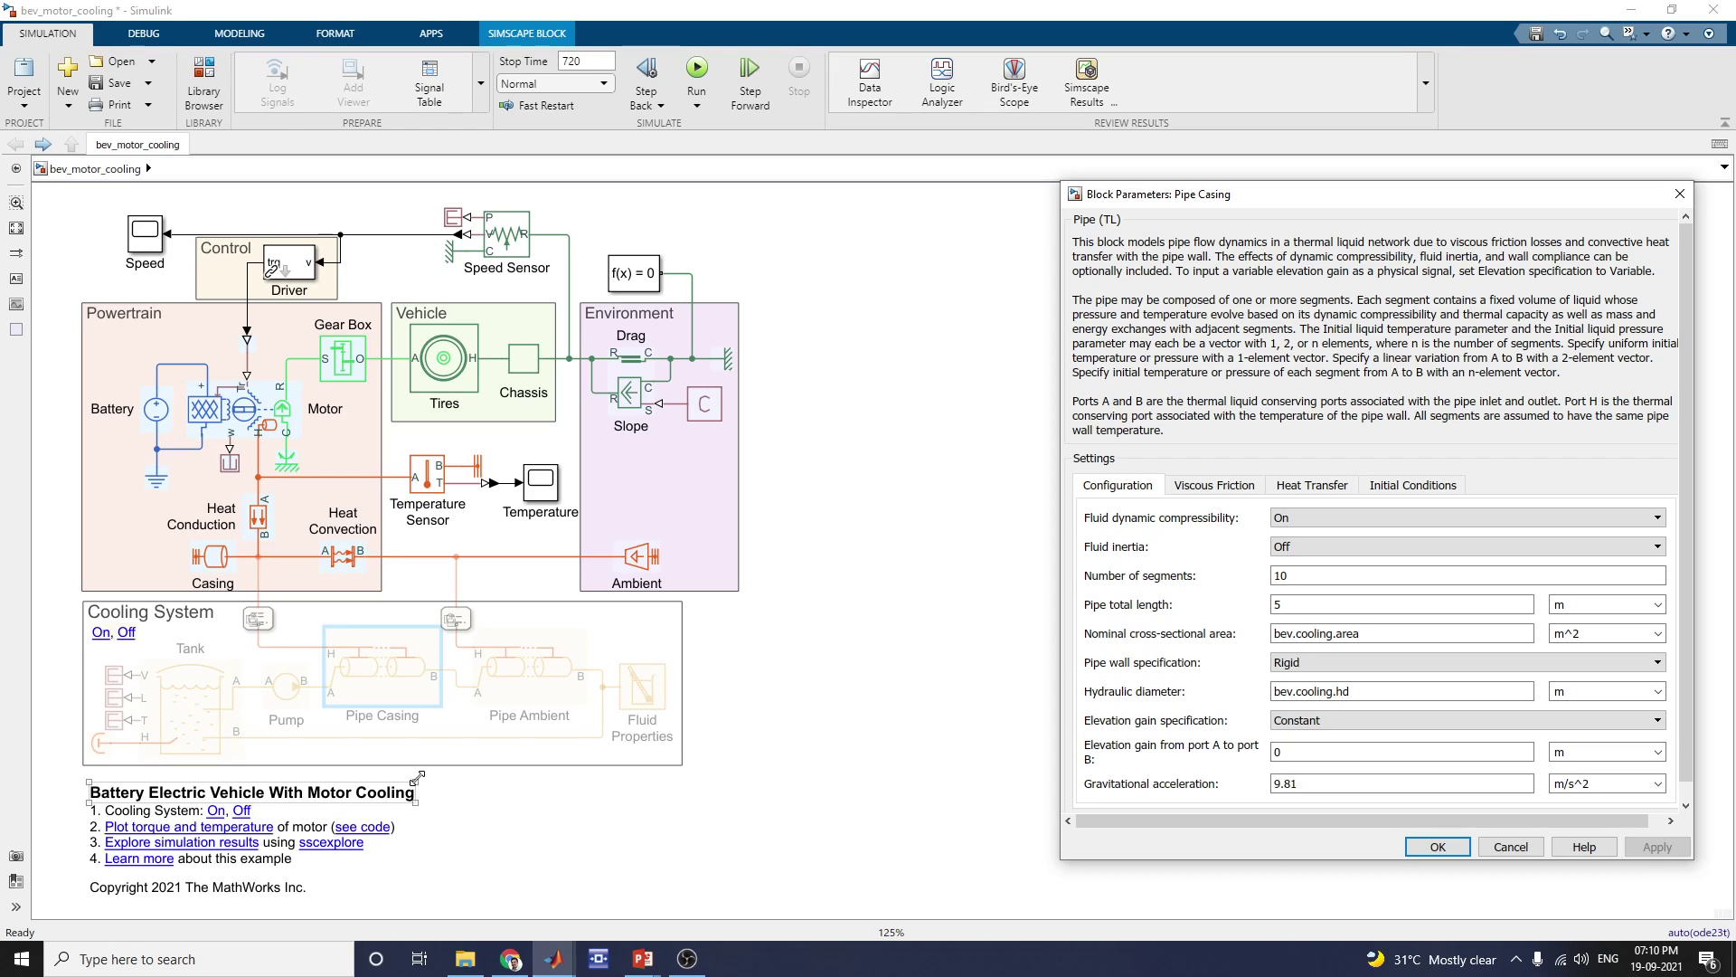
{"action": "left_click", "coordinate": [446, 831]}
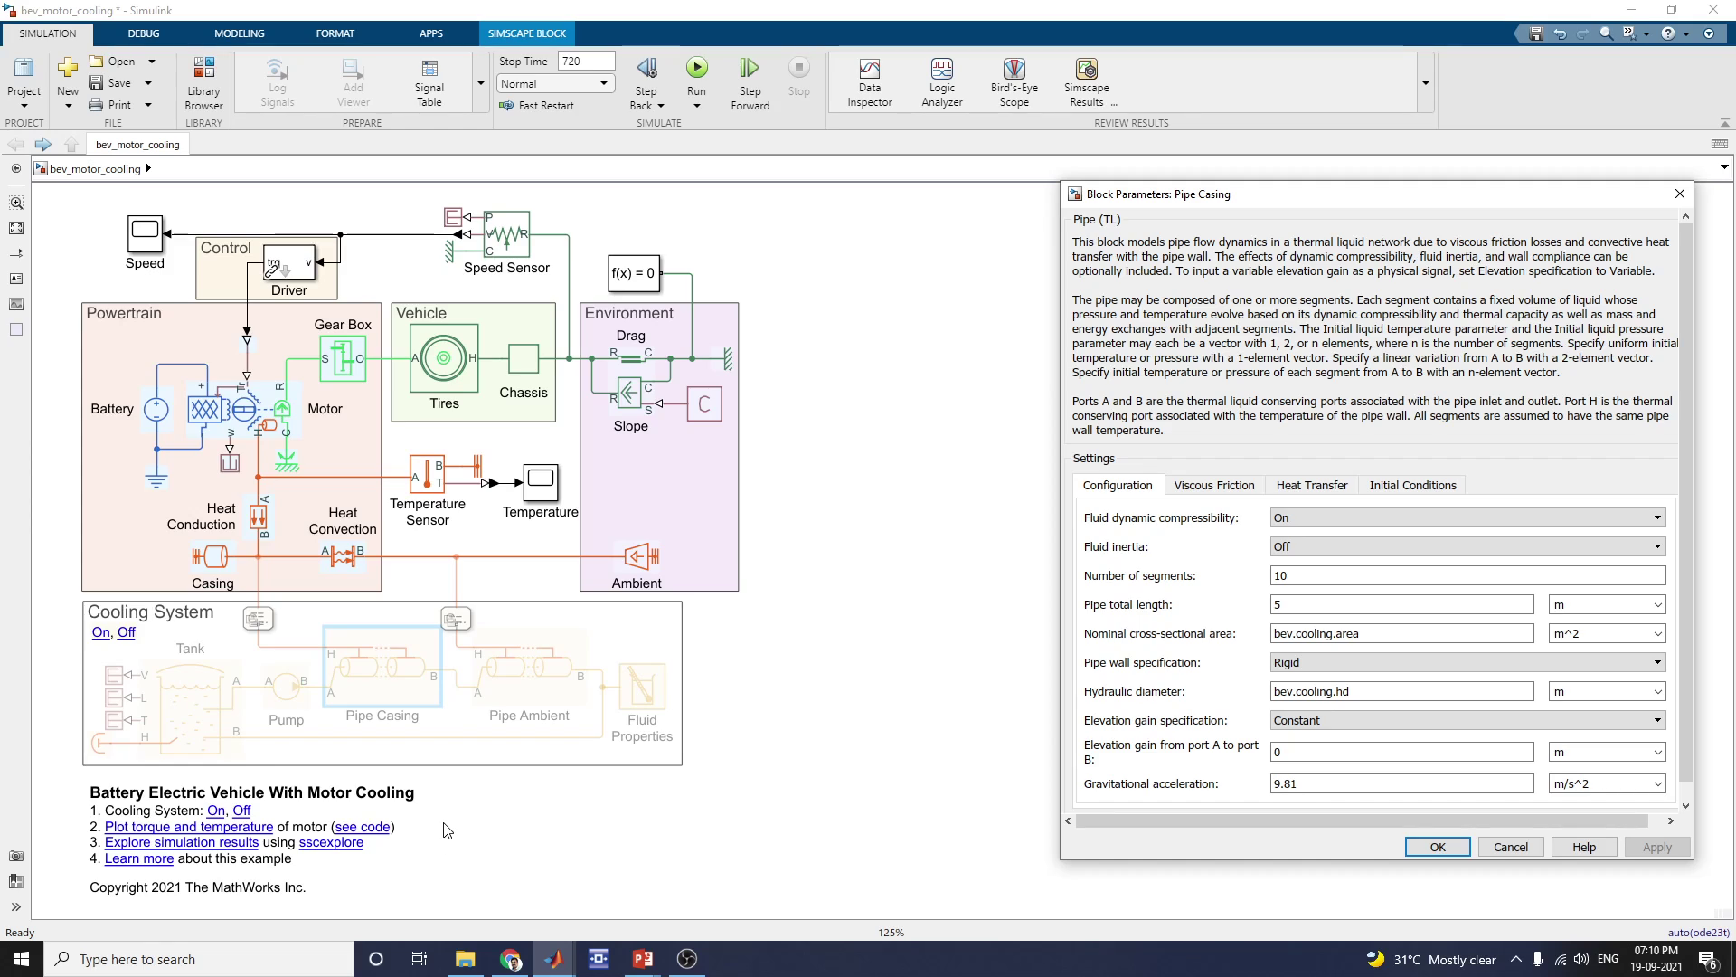
{"action": "left_click_drag", "start_coordinate": [1212, 195], "coordinate": [1108, 156]}
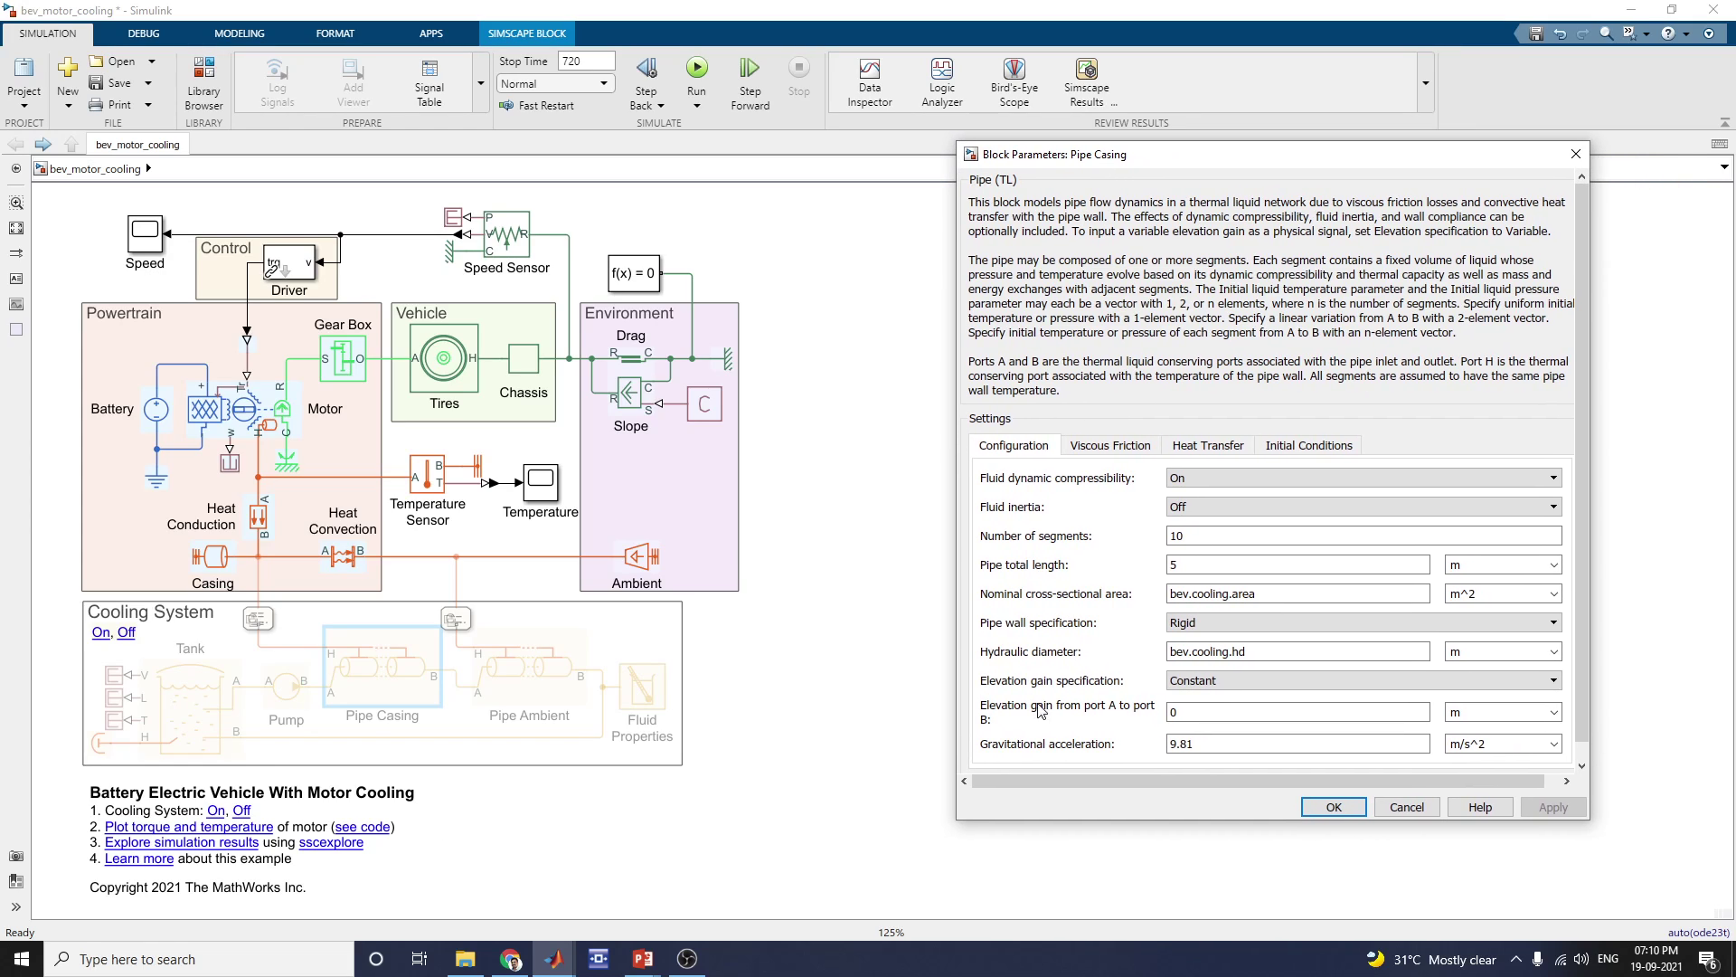
- Review the viscous friction, heat transfer and initial condition parameters of the Pipe Casing block and close them
{"action": "left_click", "coordinate": [1122, 447]}
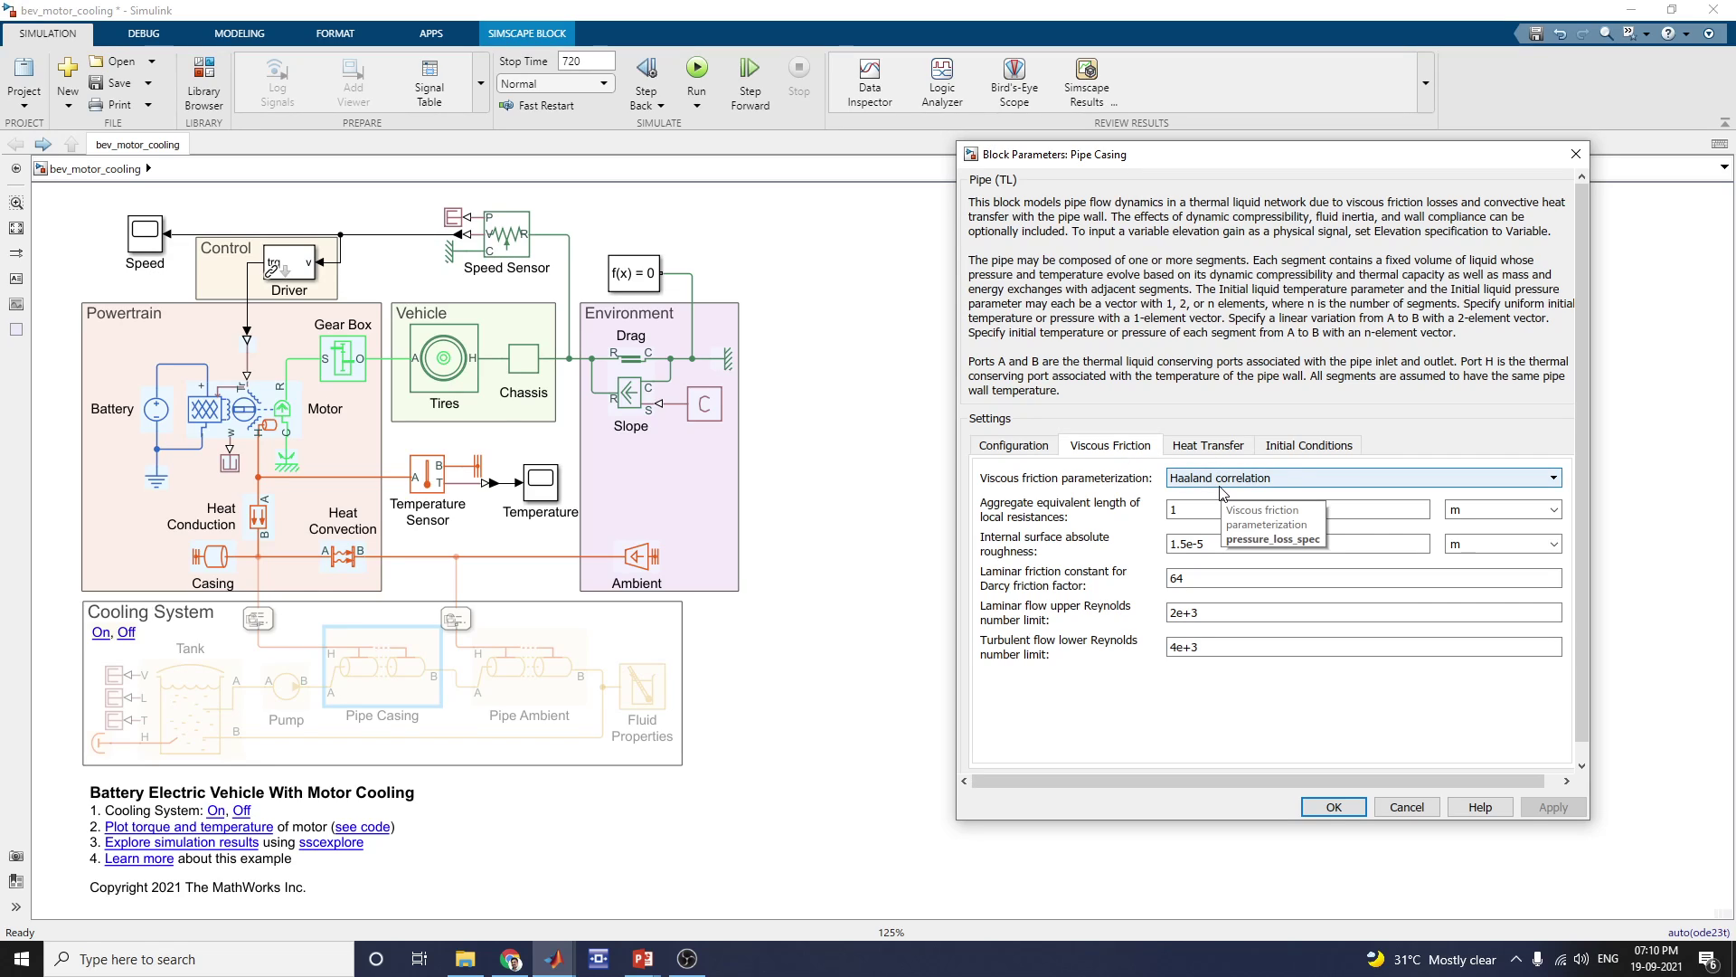
{"action": "left_click", "coordinate": [1553, 479]}
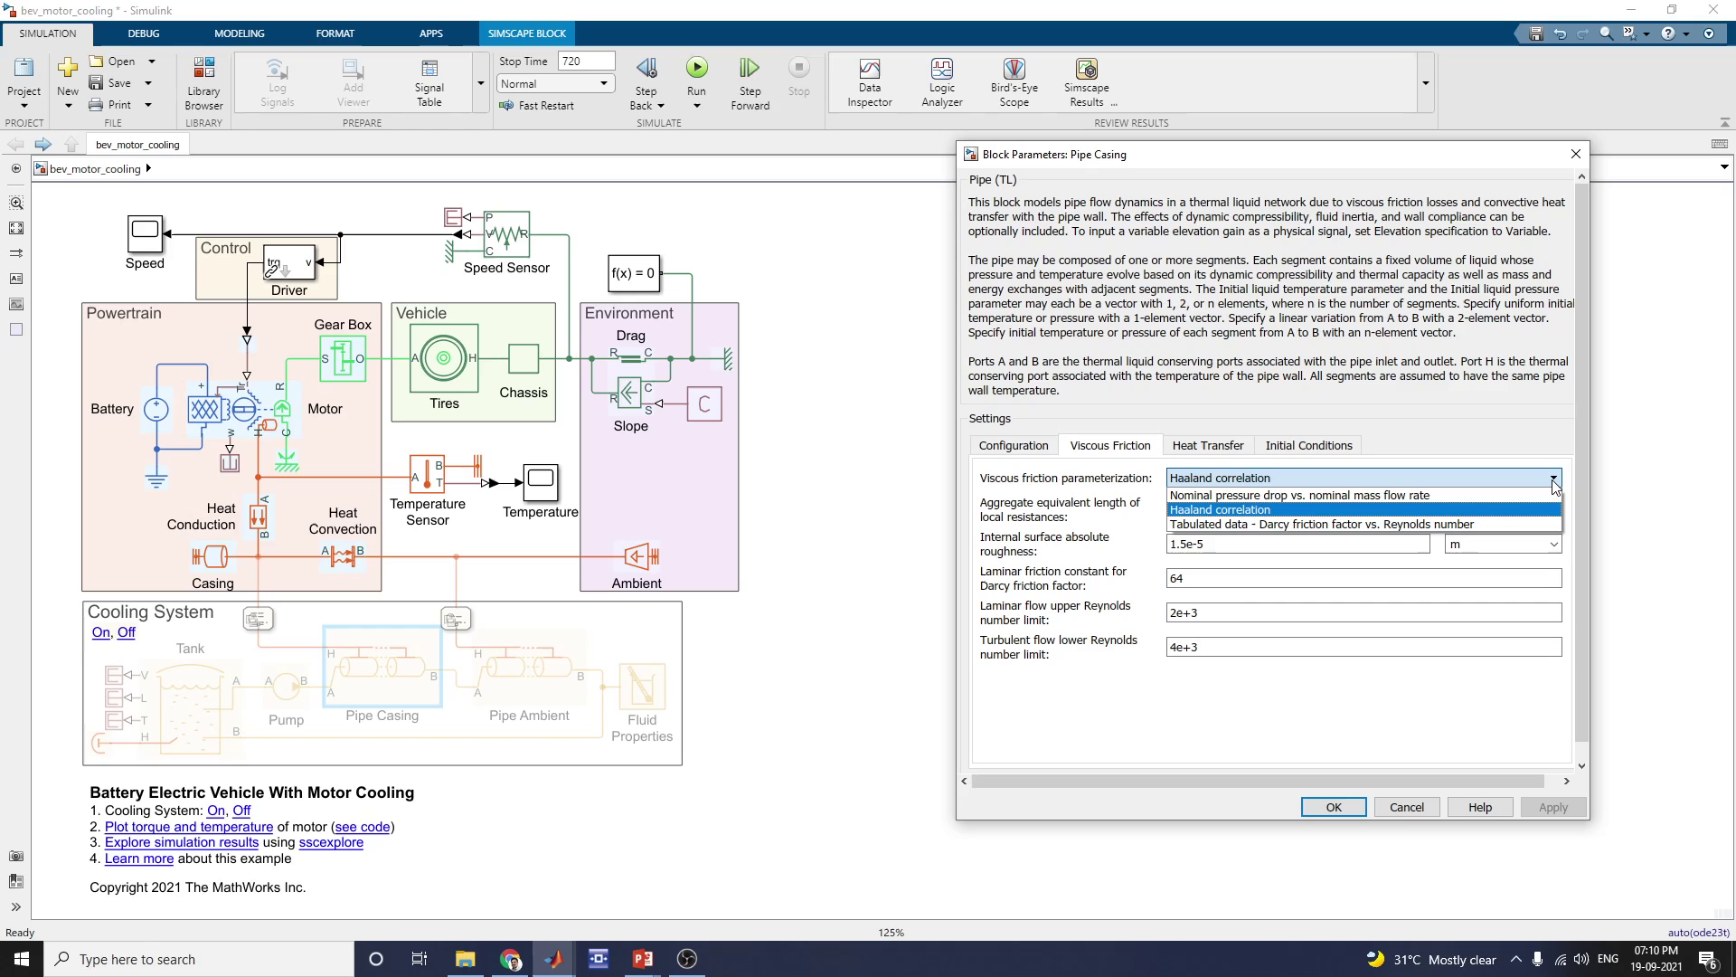
{"action": "left_click", "coordinate": [1447, 478]}
{"action": "left_click", "coordinate": [1200, 453]}
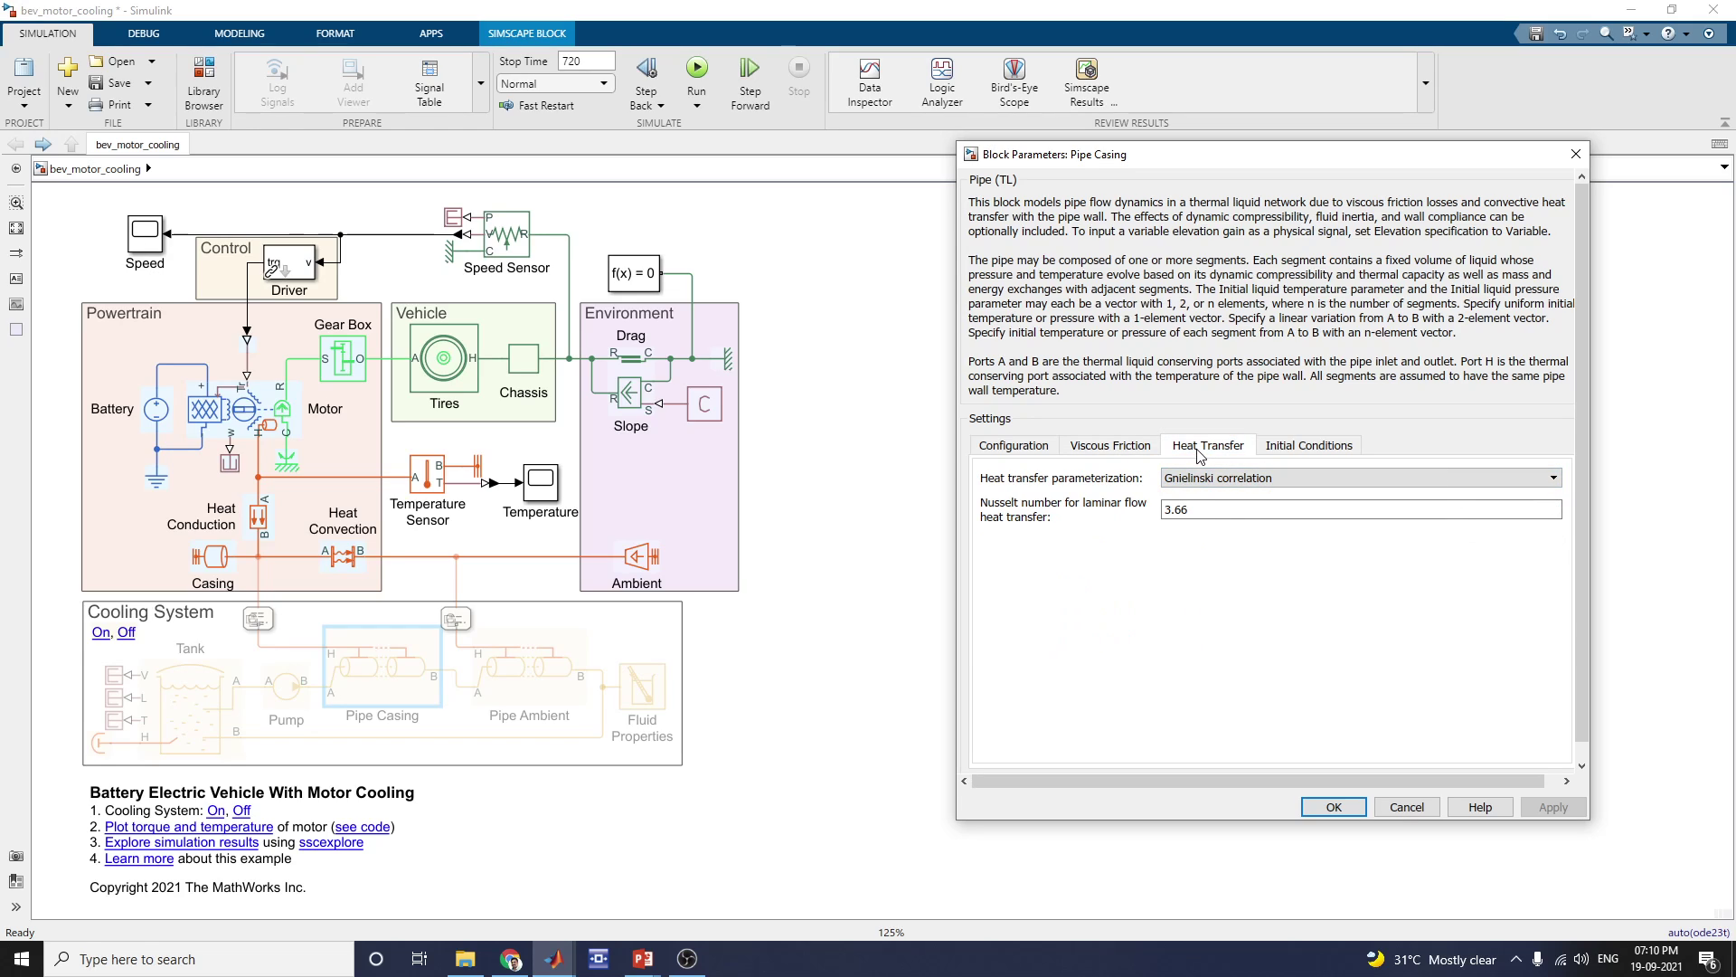
{"action": "left_click", "coordinate": [1296, 445]}
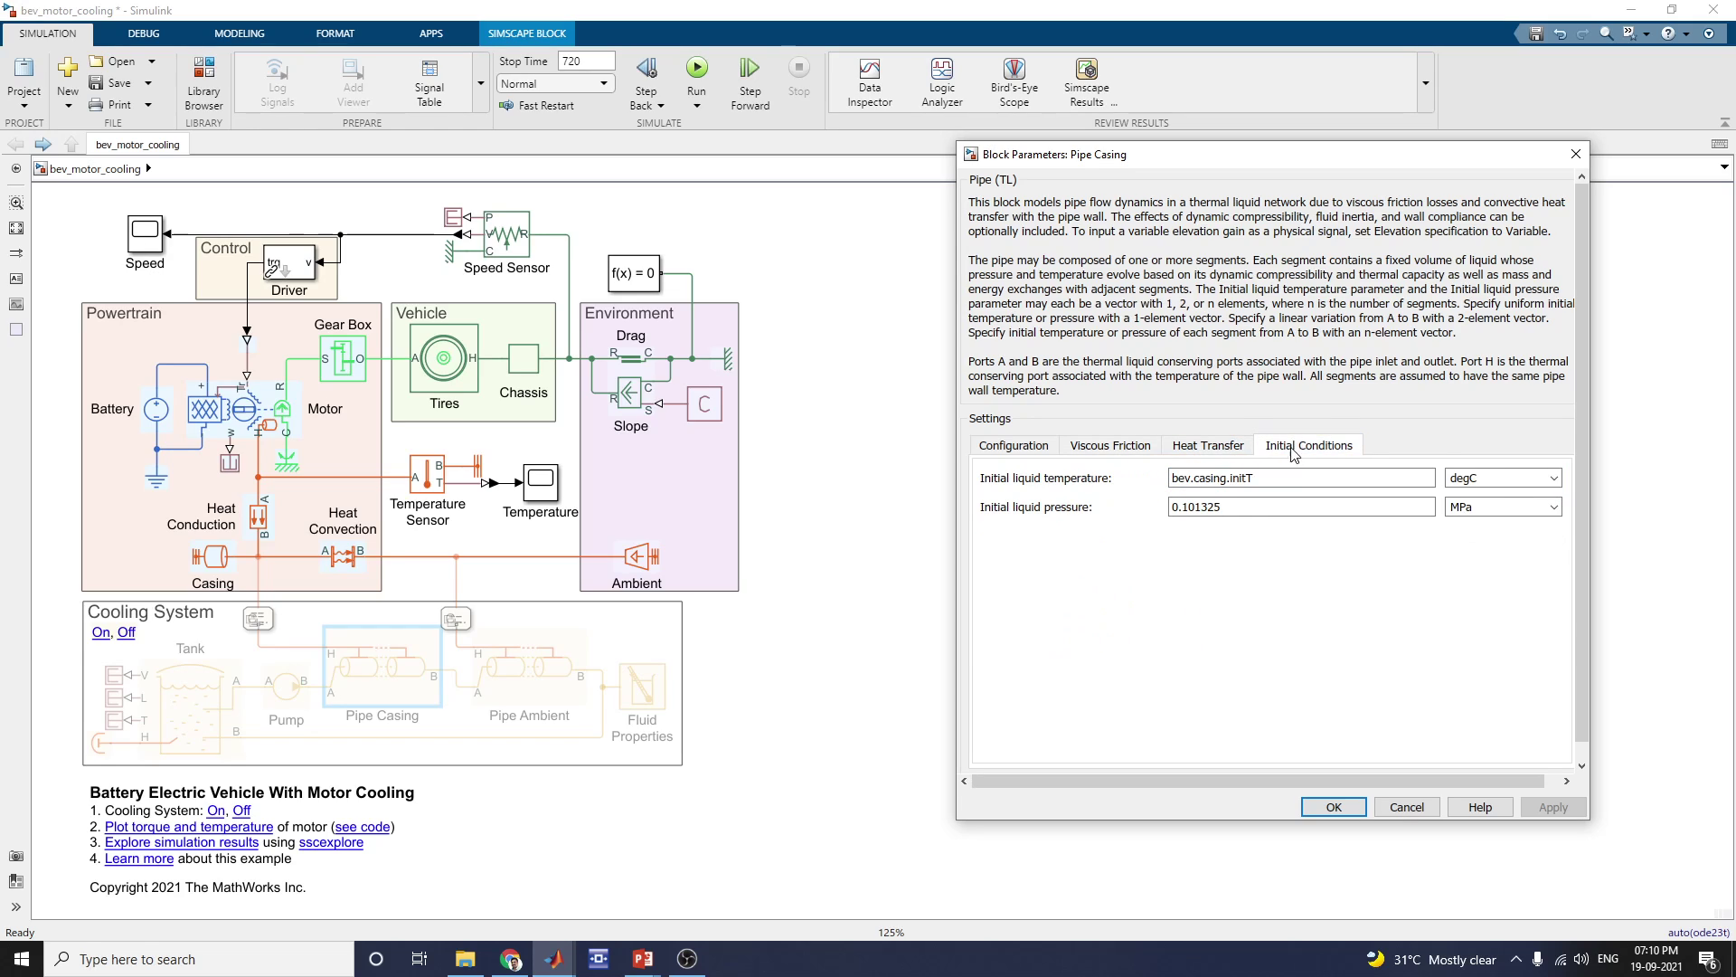
{"action": "left_click", "coordinate": [1326, 814]}
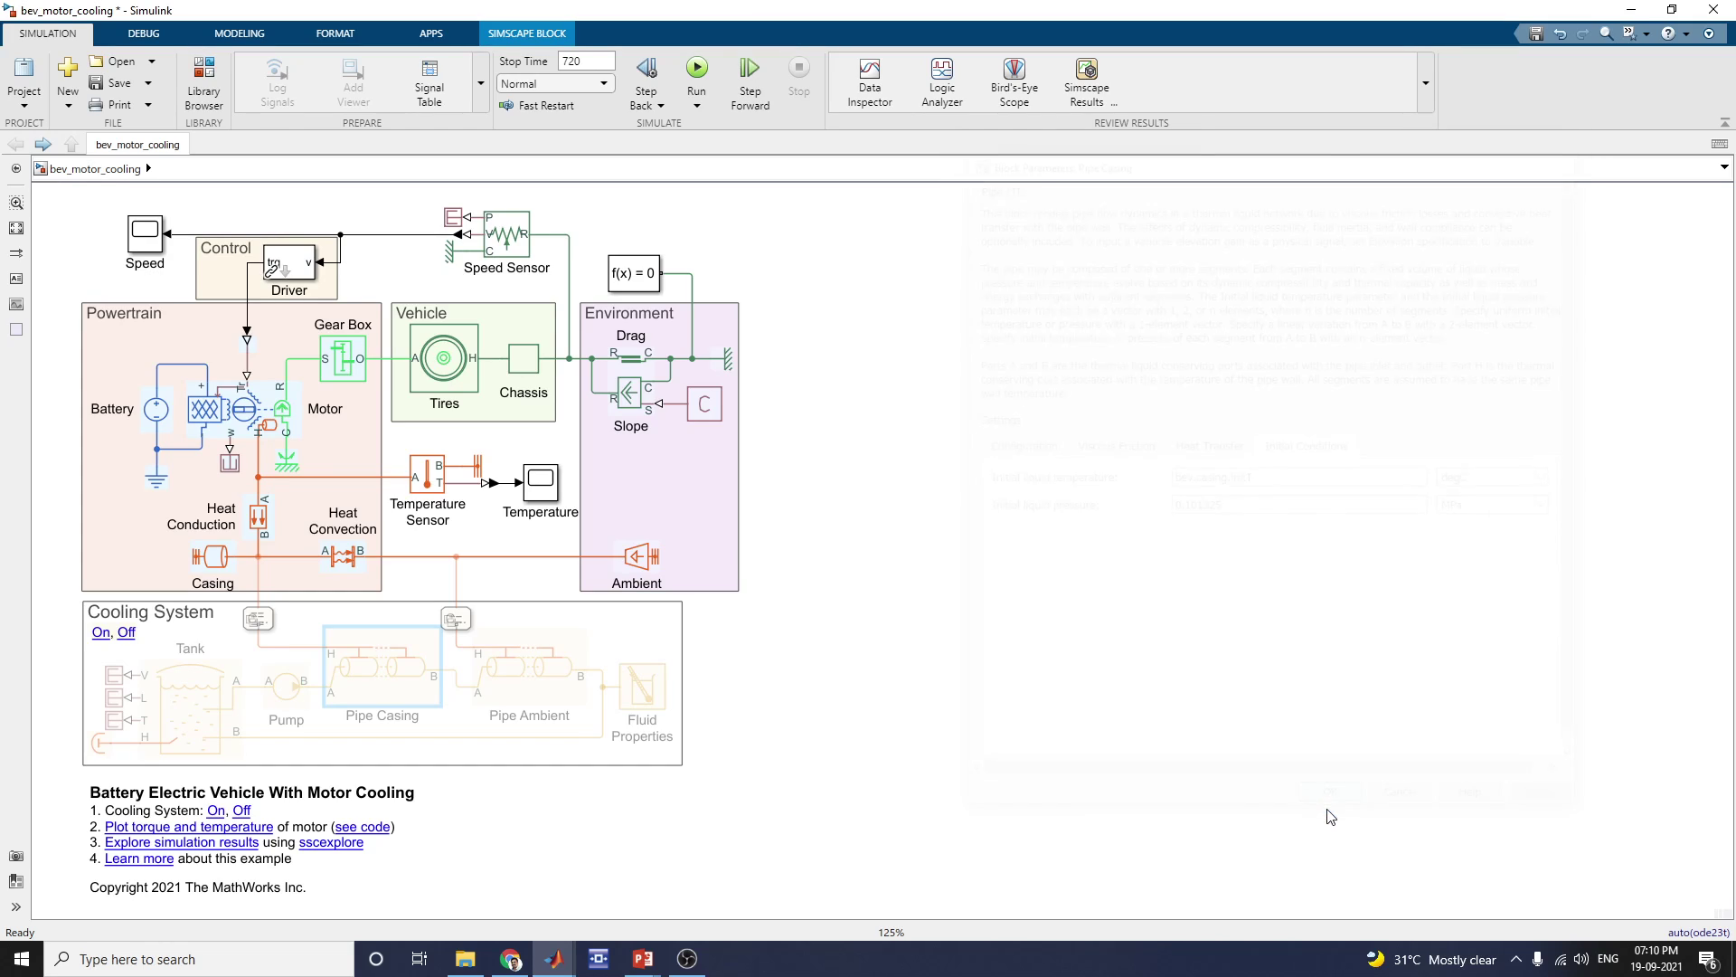
- Open the Fluid Properties block's parameters in the Cooling System area and read its thermal liquid description and settings
{"action": "left_click", "coordinate": [660, 698]}
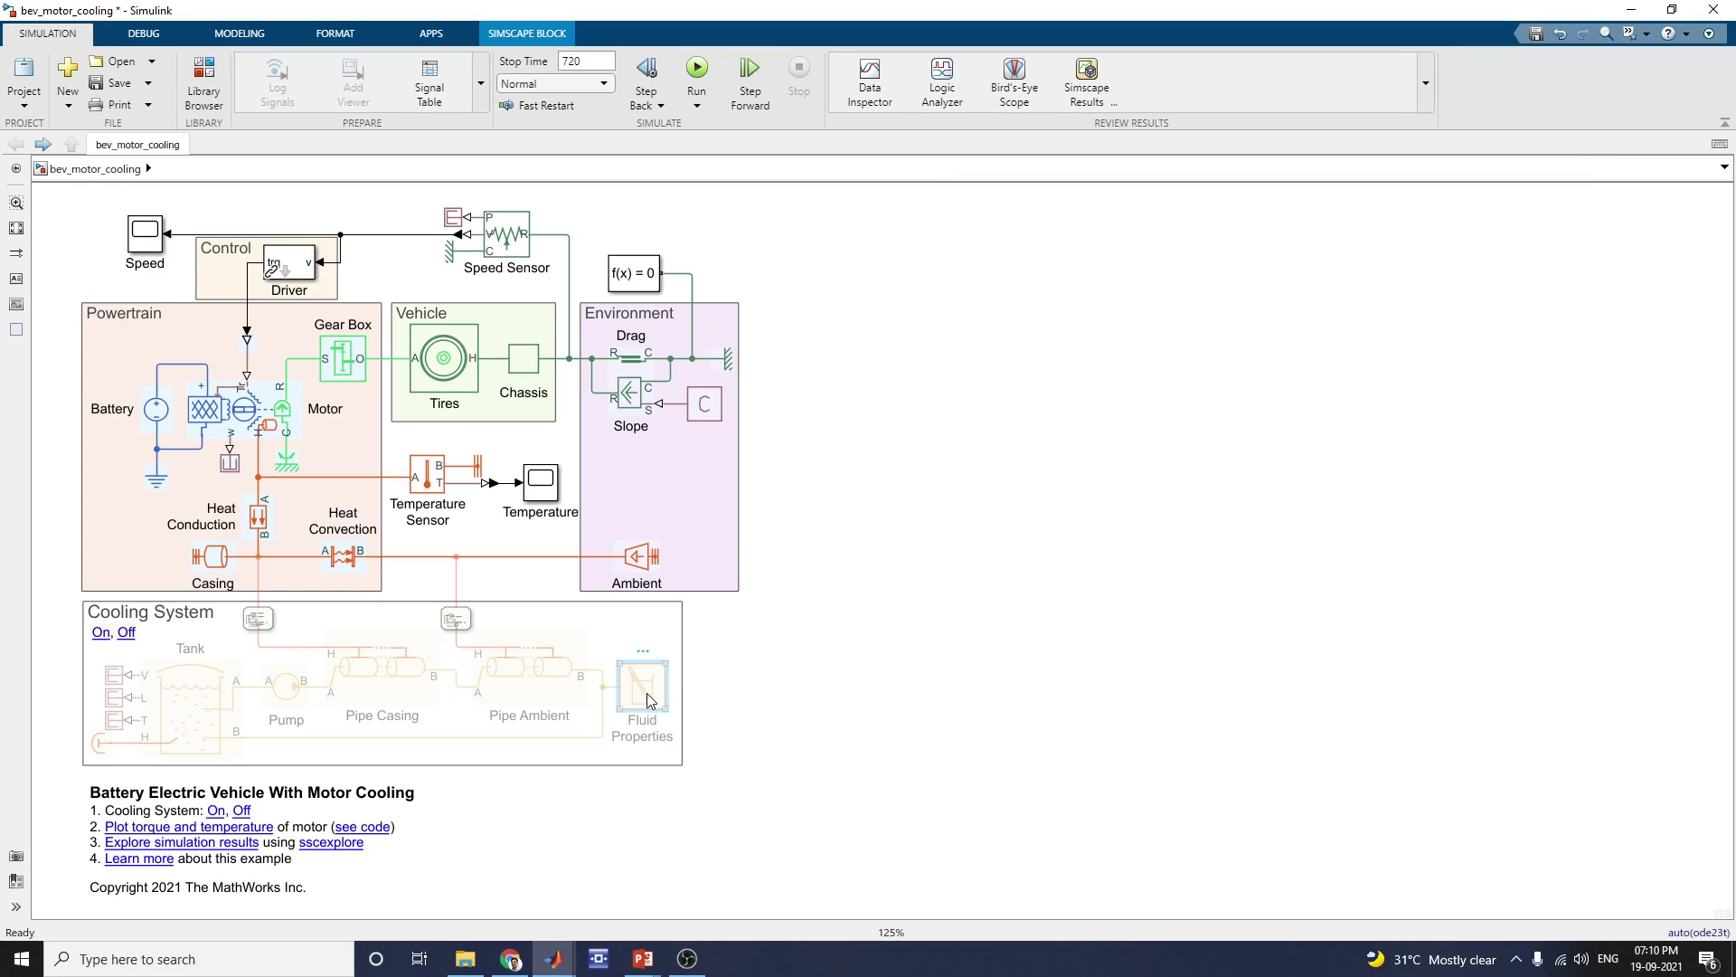
{"action": "double_click", "coordinate": [648, 692]}
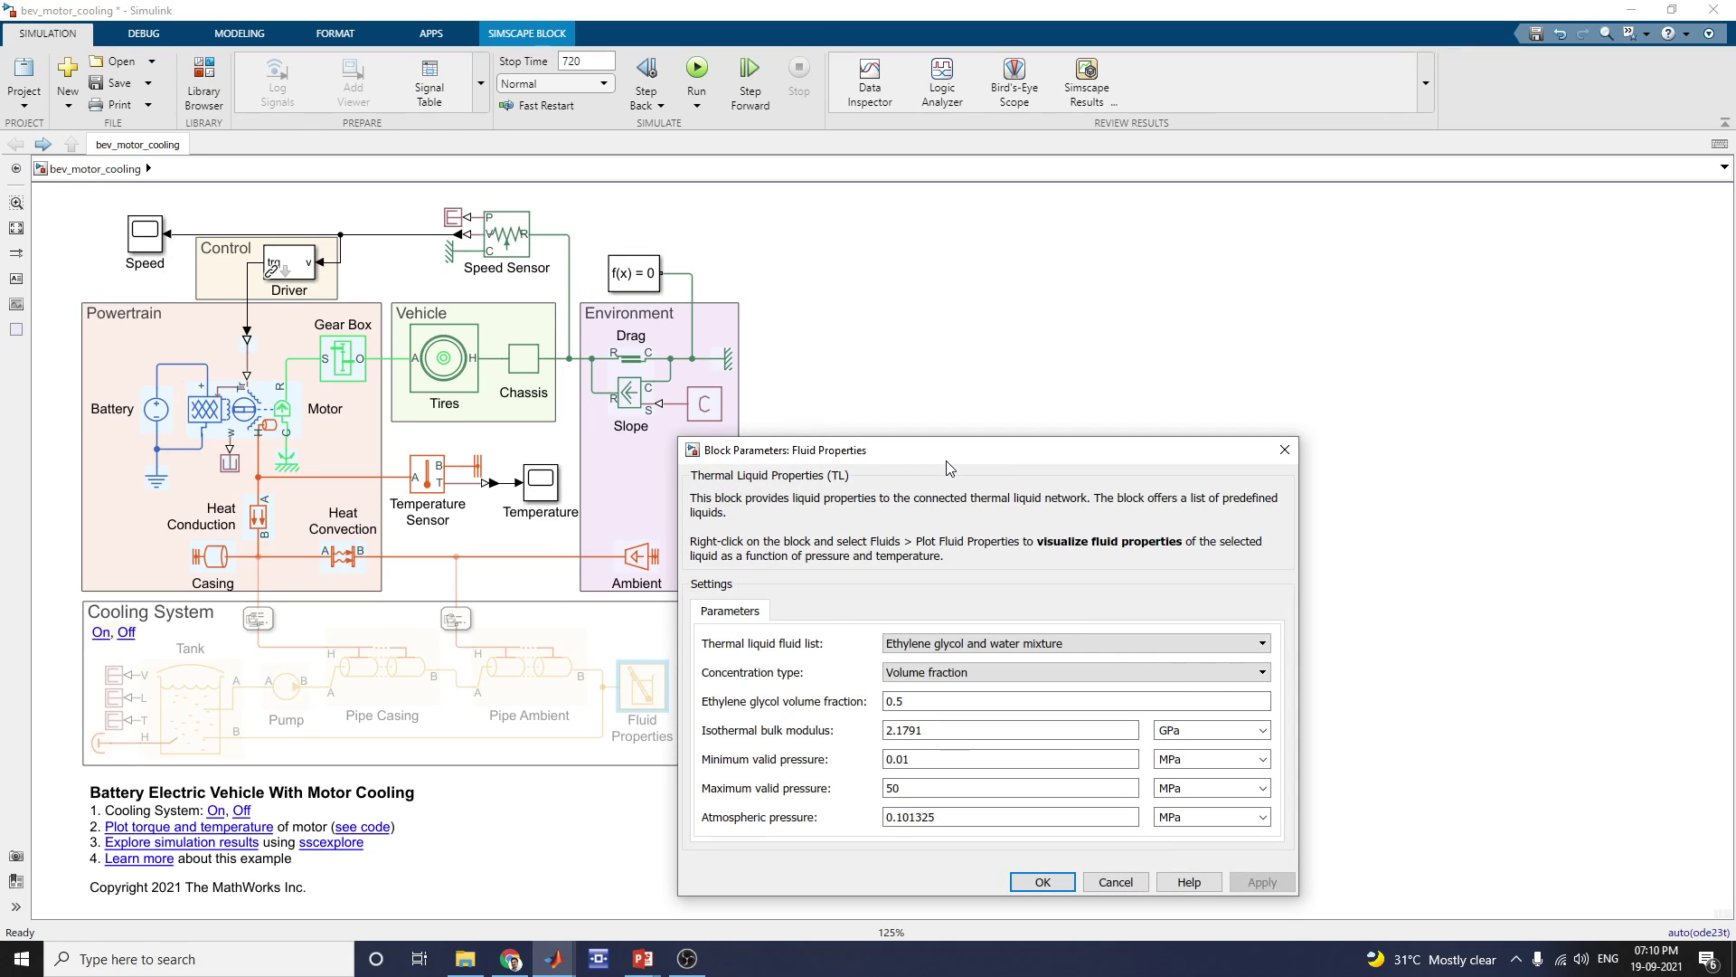
{"action": "left_click_drag", "start_coordinate": [948, 467], "coordinate": [1160, 298]}
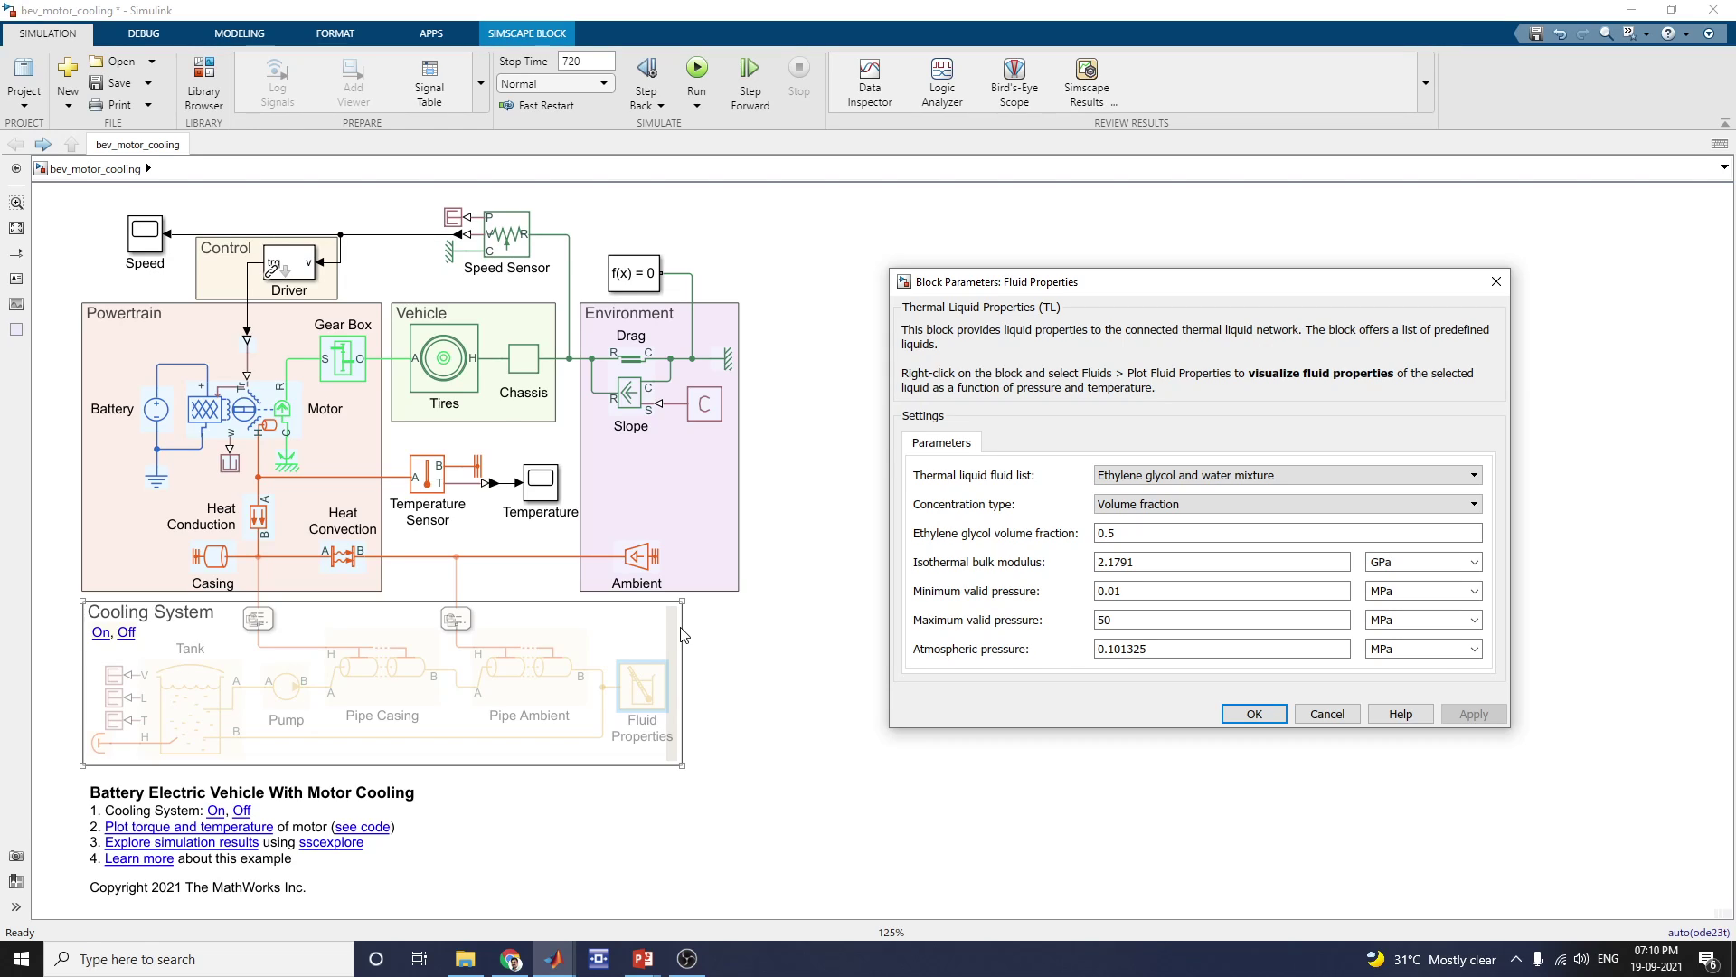
{"action": "left_click", "coordinate": [648, 689]}
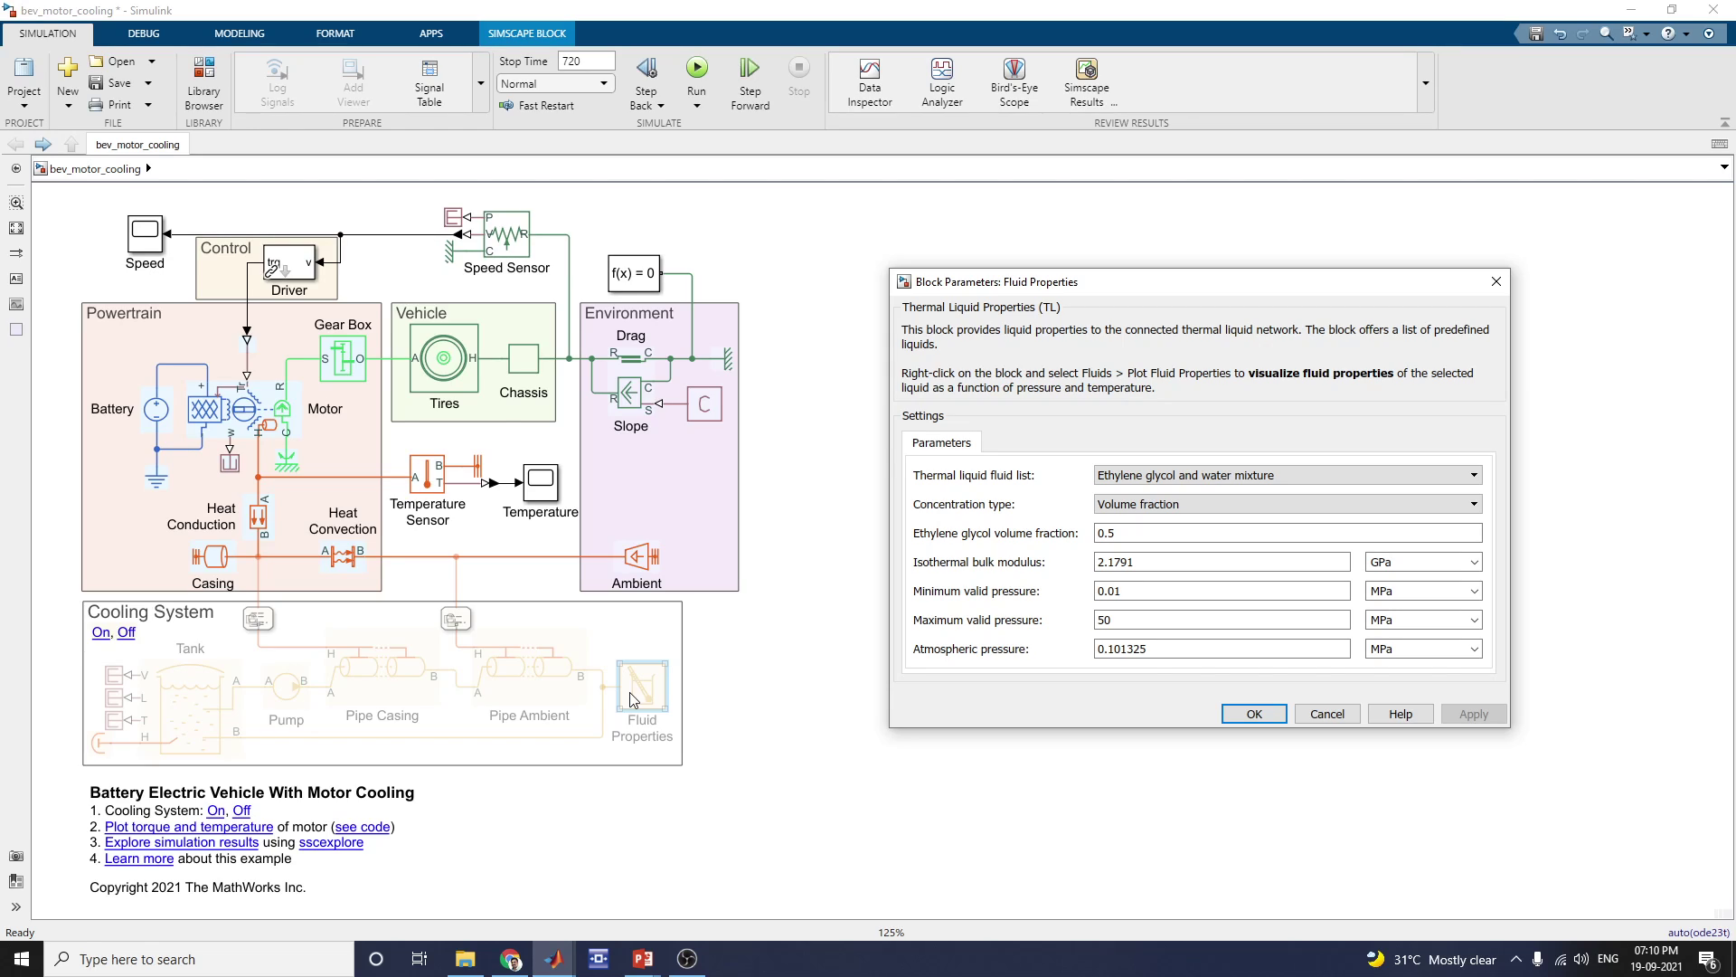
- Check the available thermal liquids and concentration types, keep Ethylene glycol and water mixture with Volume fraction, and close the Fluid Properties parameters
{"action": "left_click", "coordinate": [1287, 486]}
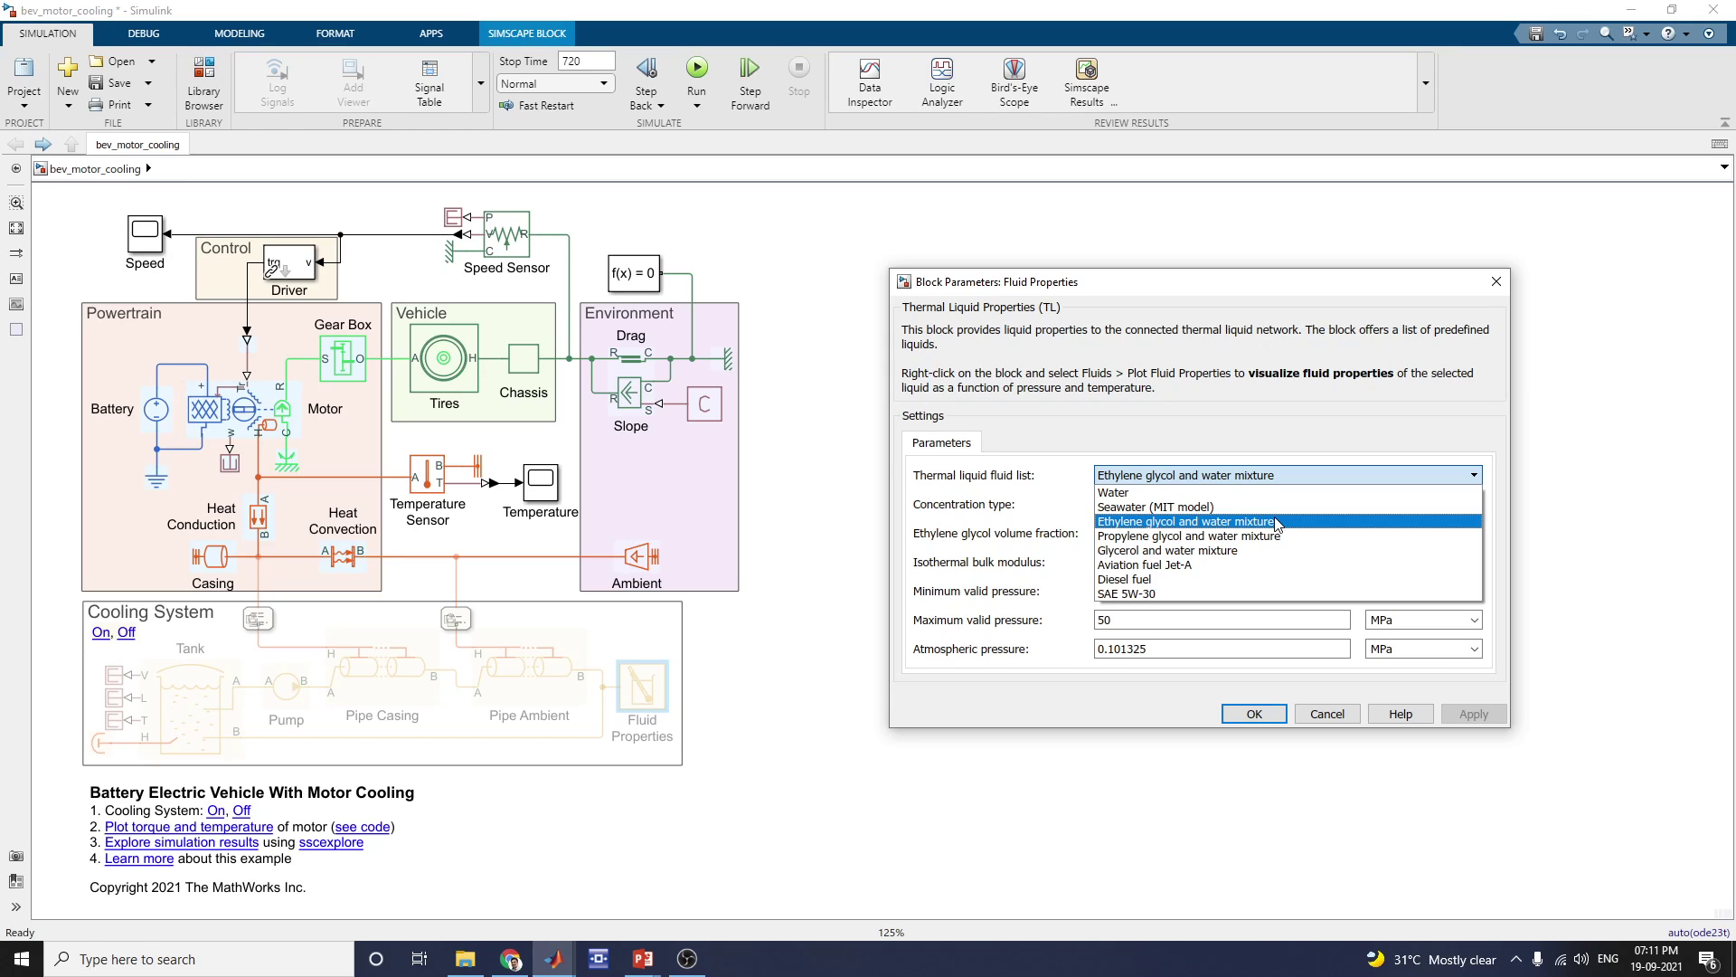
{"action": "left_click", "coordinate": [1277, 524]}
{"action": "left_click", "coordinate": [1250, 507]}
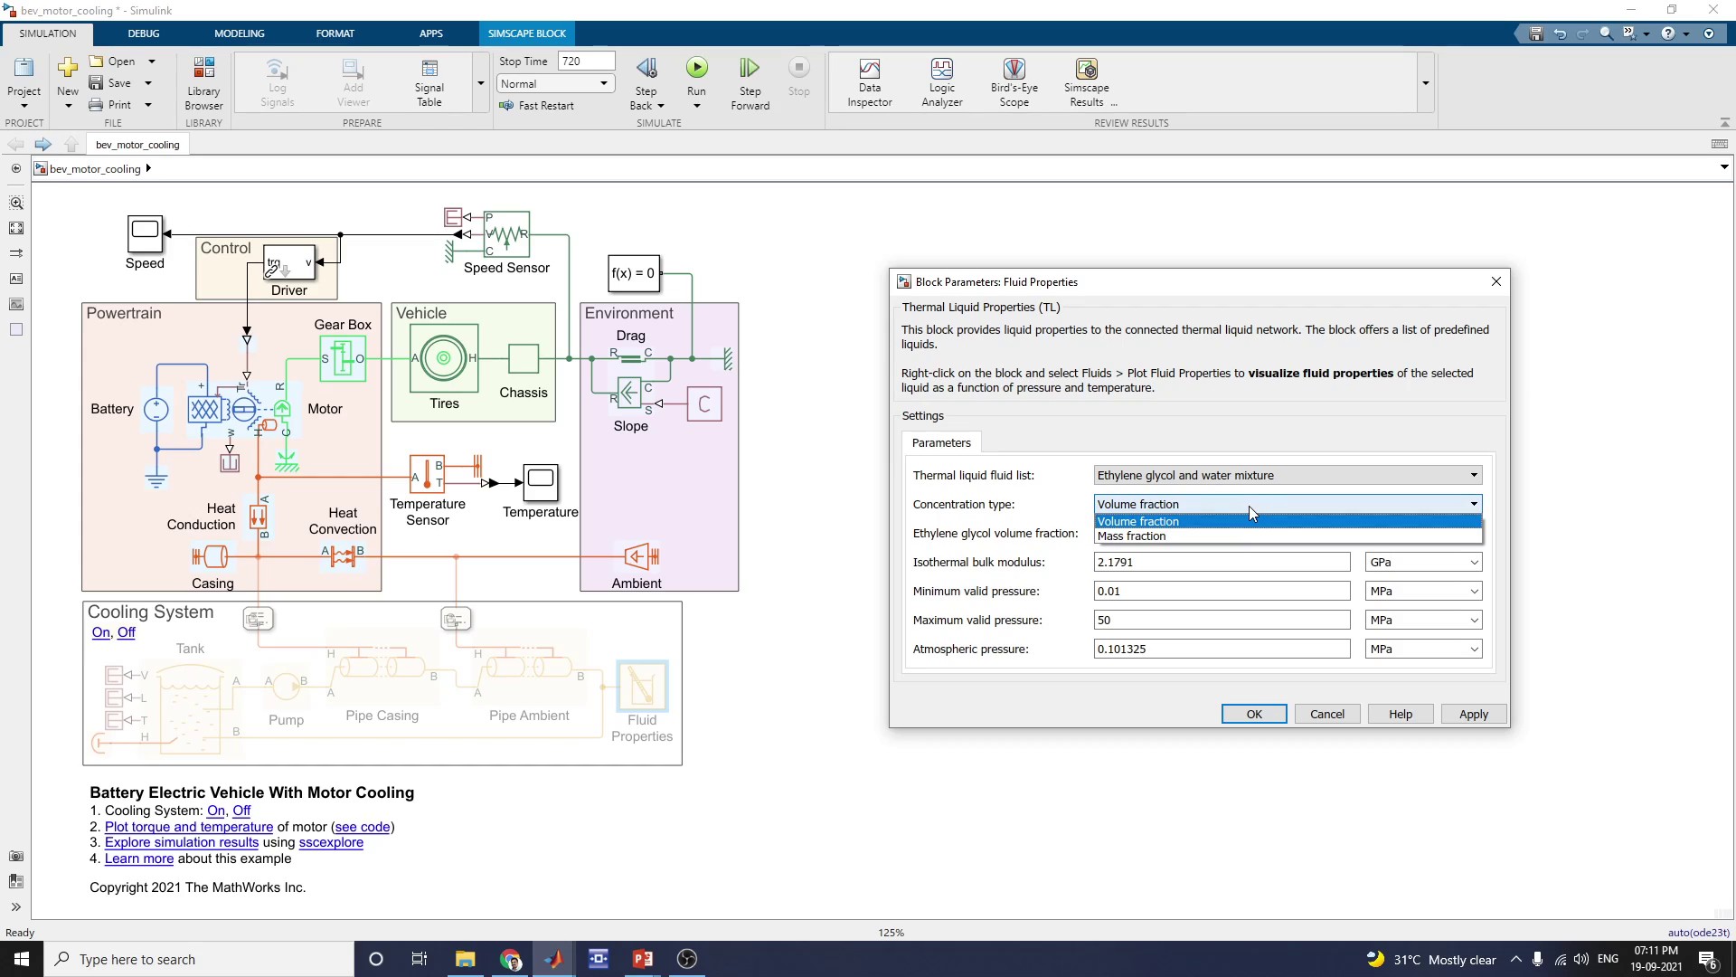
{"action": "left_click", "coordinate": [1249, 506]}
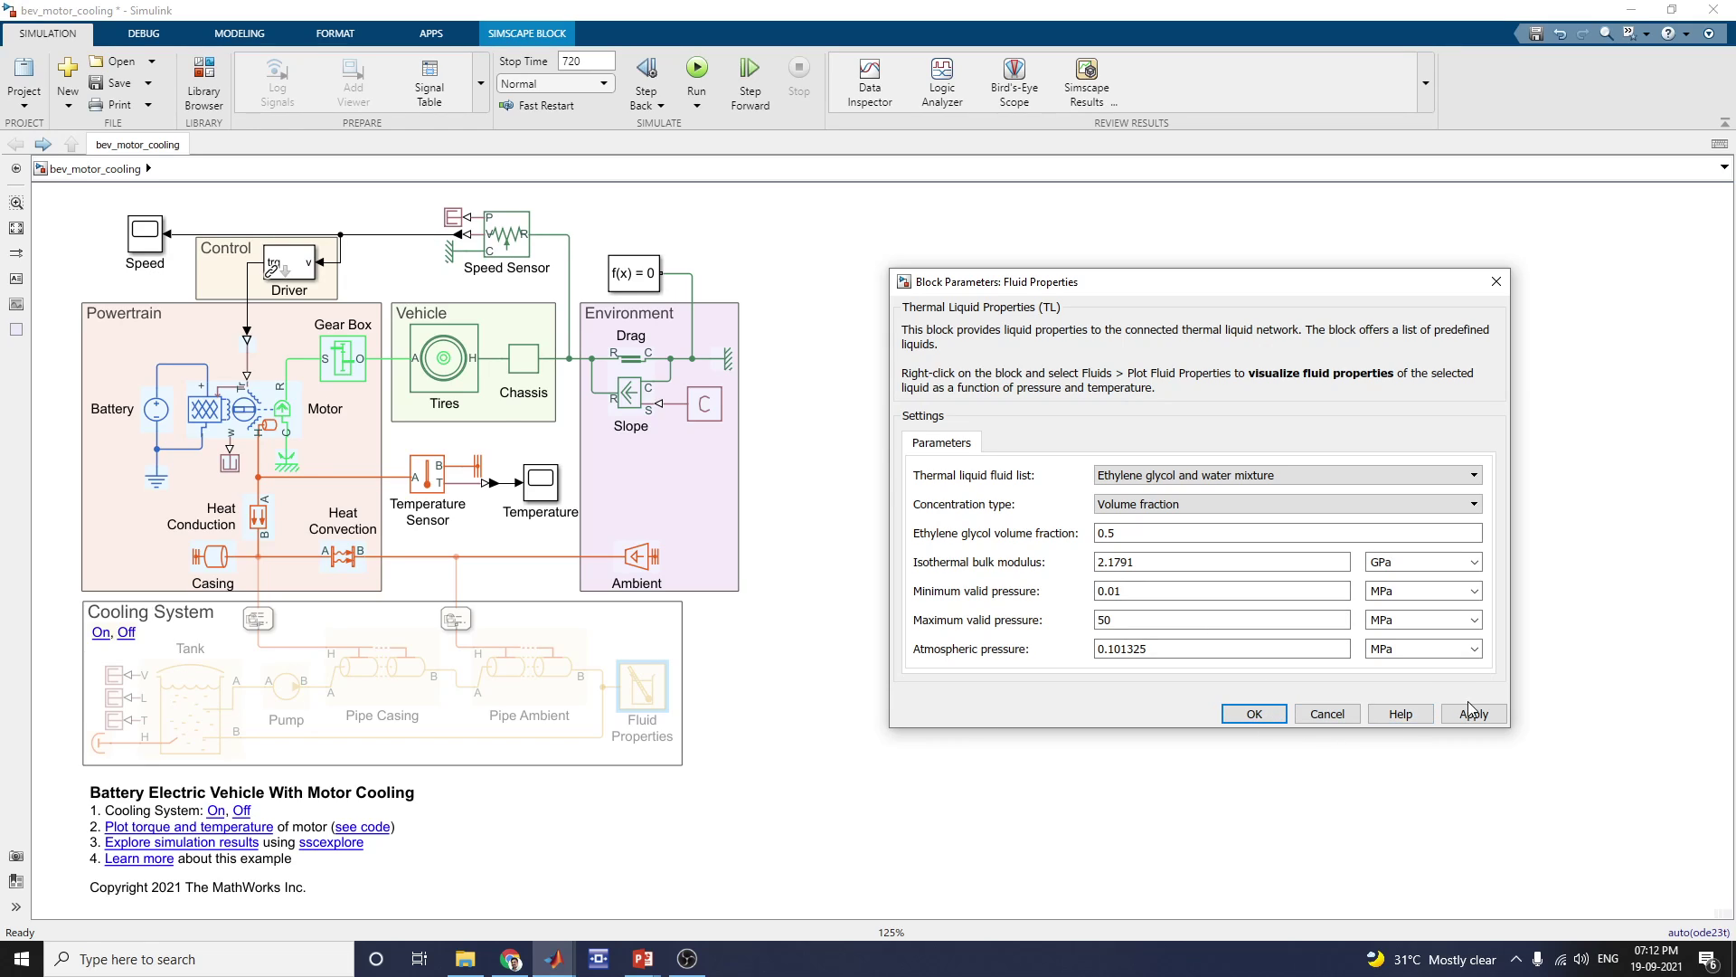
{"action": "left_click", "coordinate": [1253, 713]}
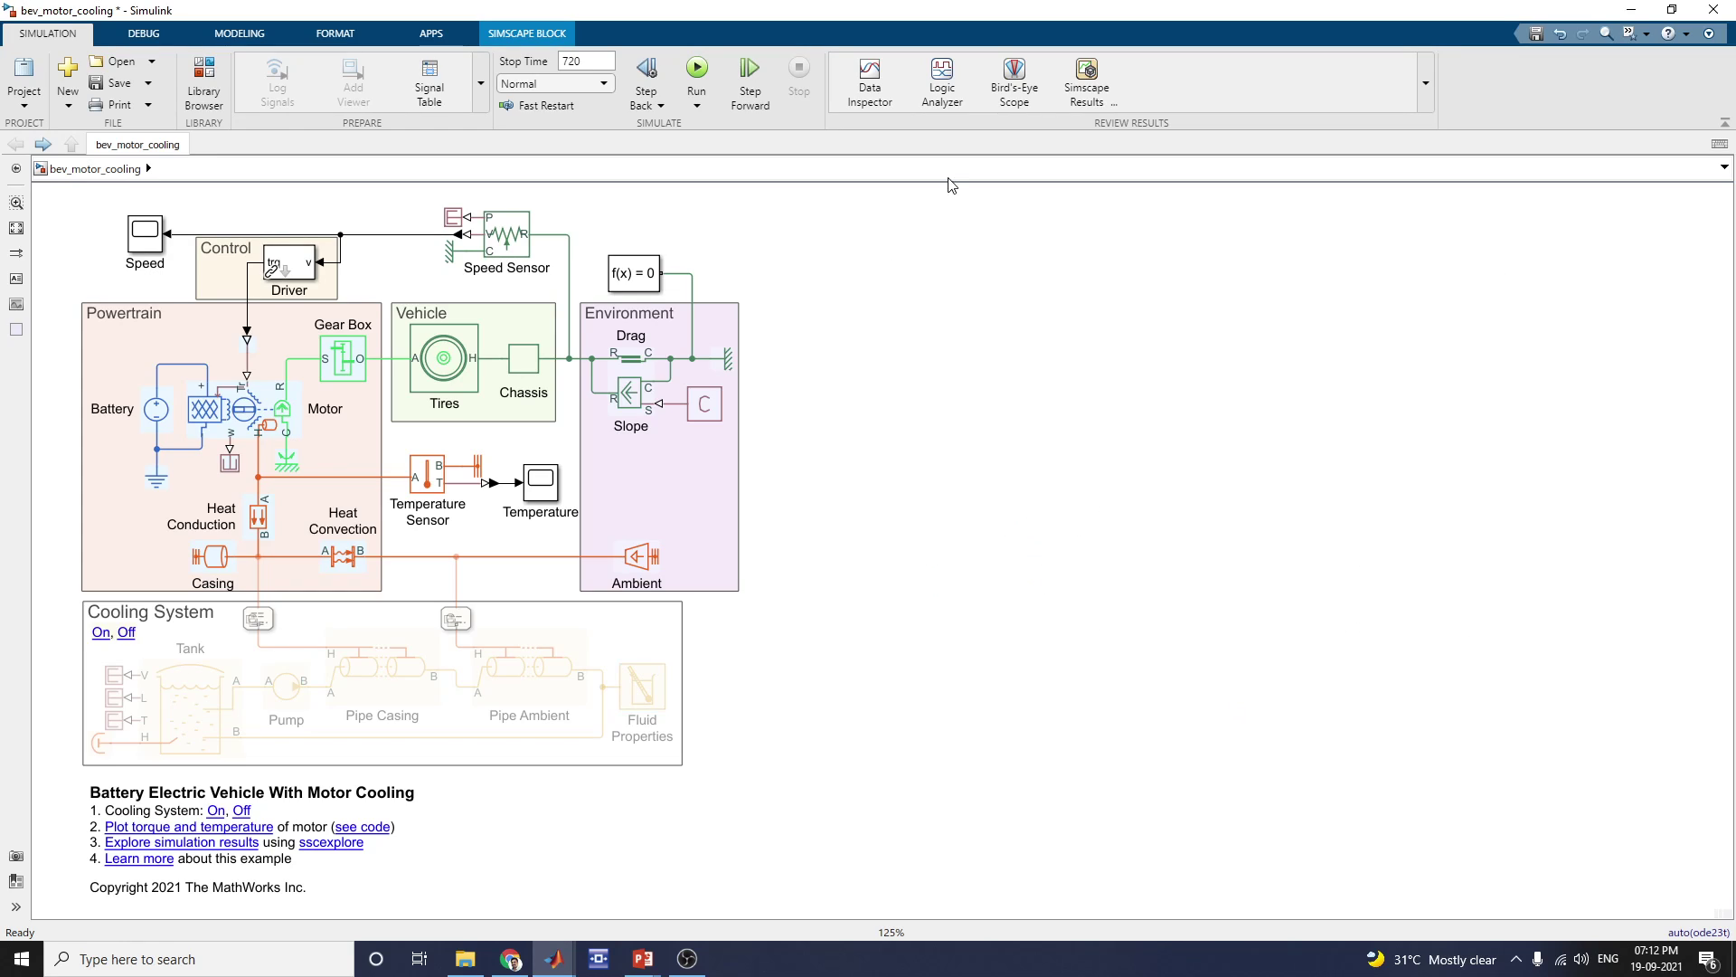
- Run the simulation with the cooling system turned on and open the Temperature scope
{"action": "left_click", "coordinate": [696, 72]}
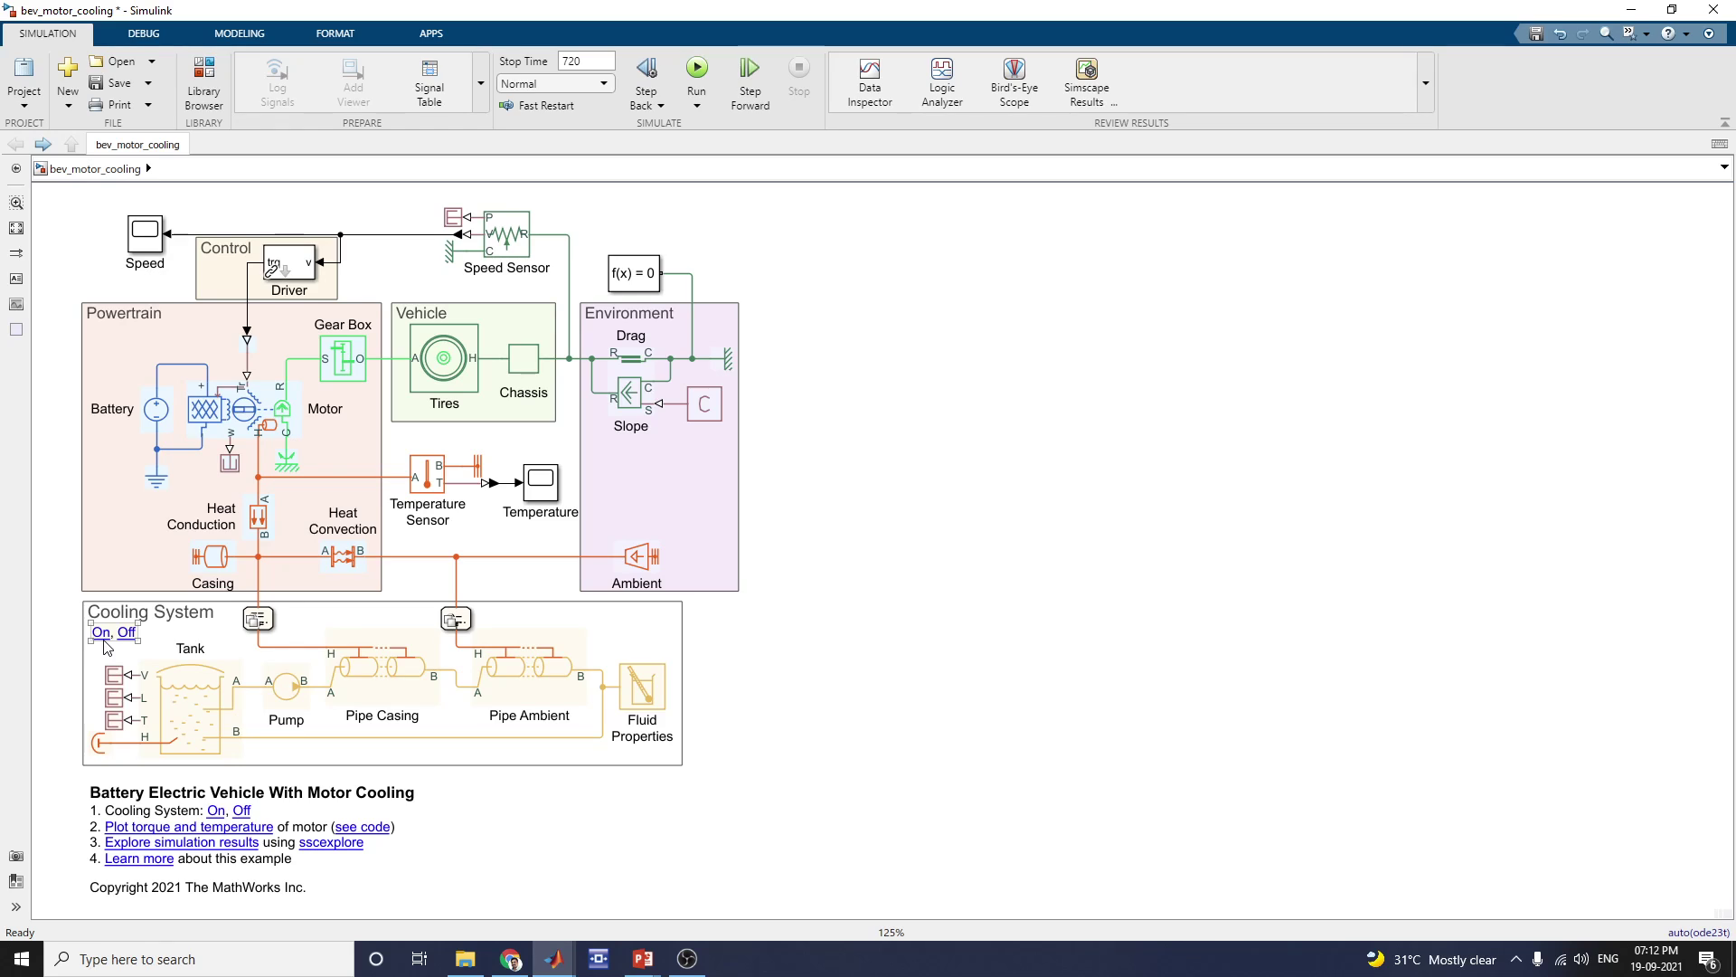
{"action": "left_click", "coordinate": [545, 486]}
{"action": "double_click", "coordinate": [544, 486]}
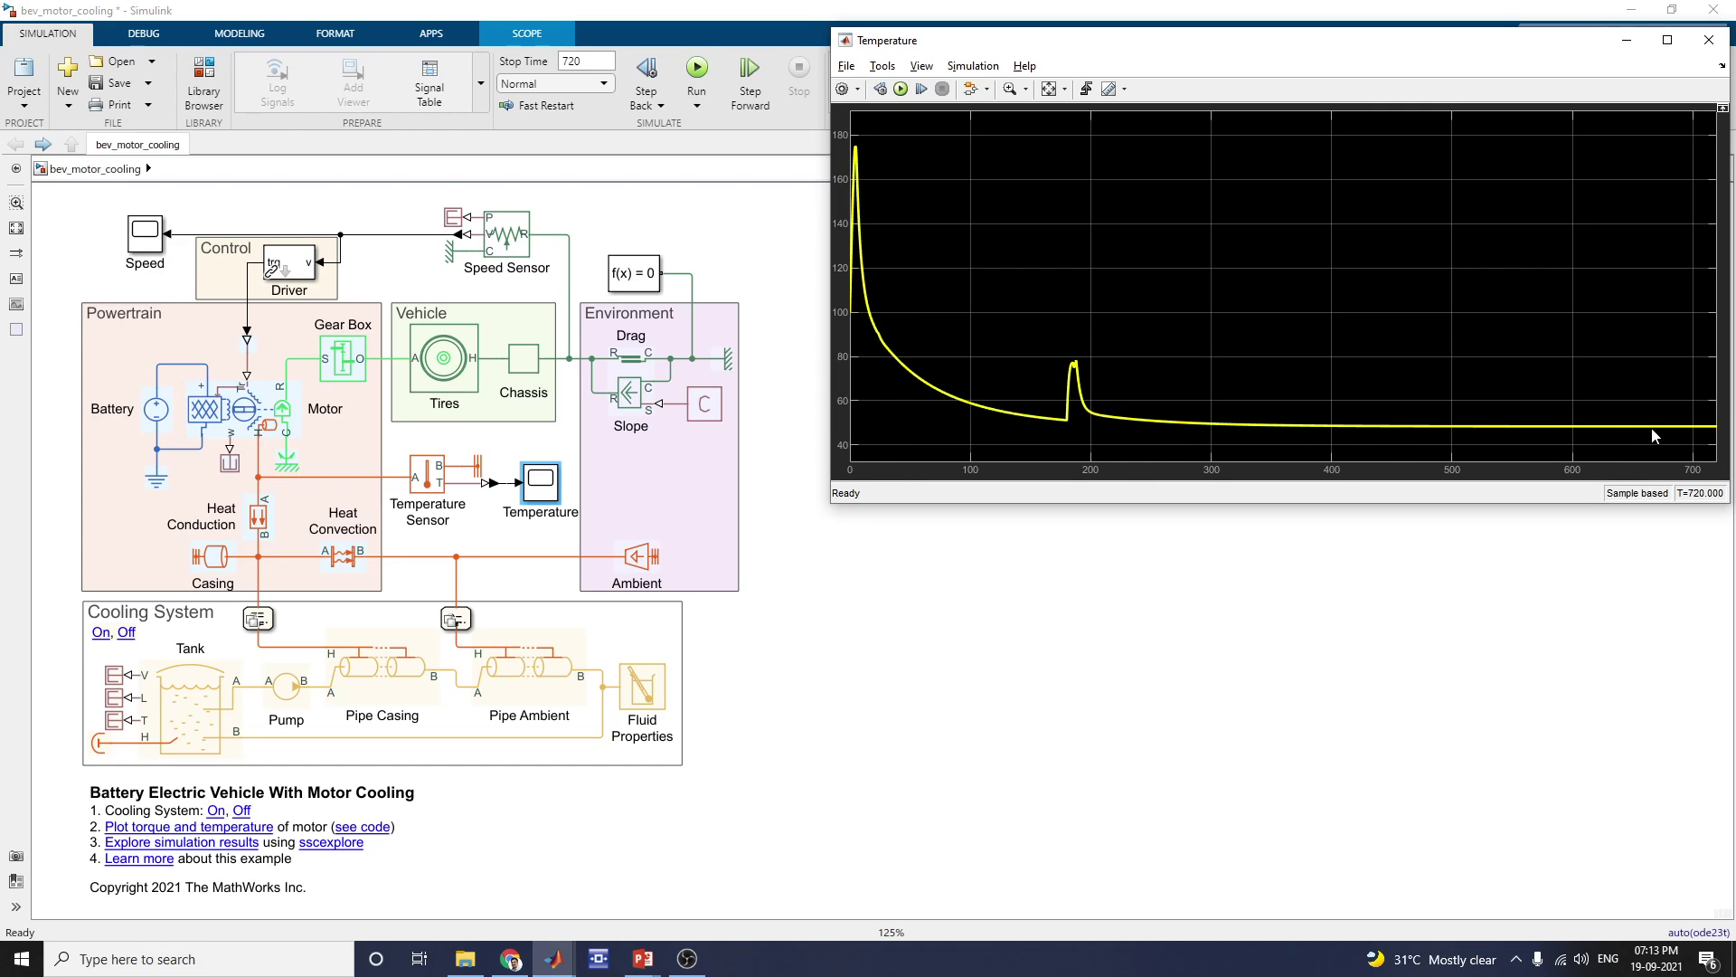
- Open the Speed scope and bring the Temperature scope back up to compare both plots
{"action": "left_click", "coordinate": [150, 244]}
{"action": "double_click", "coordinate": [149, 244]}
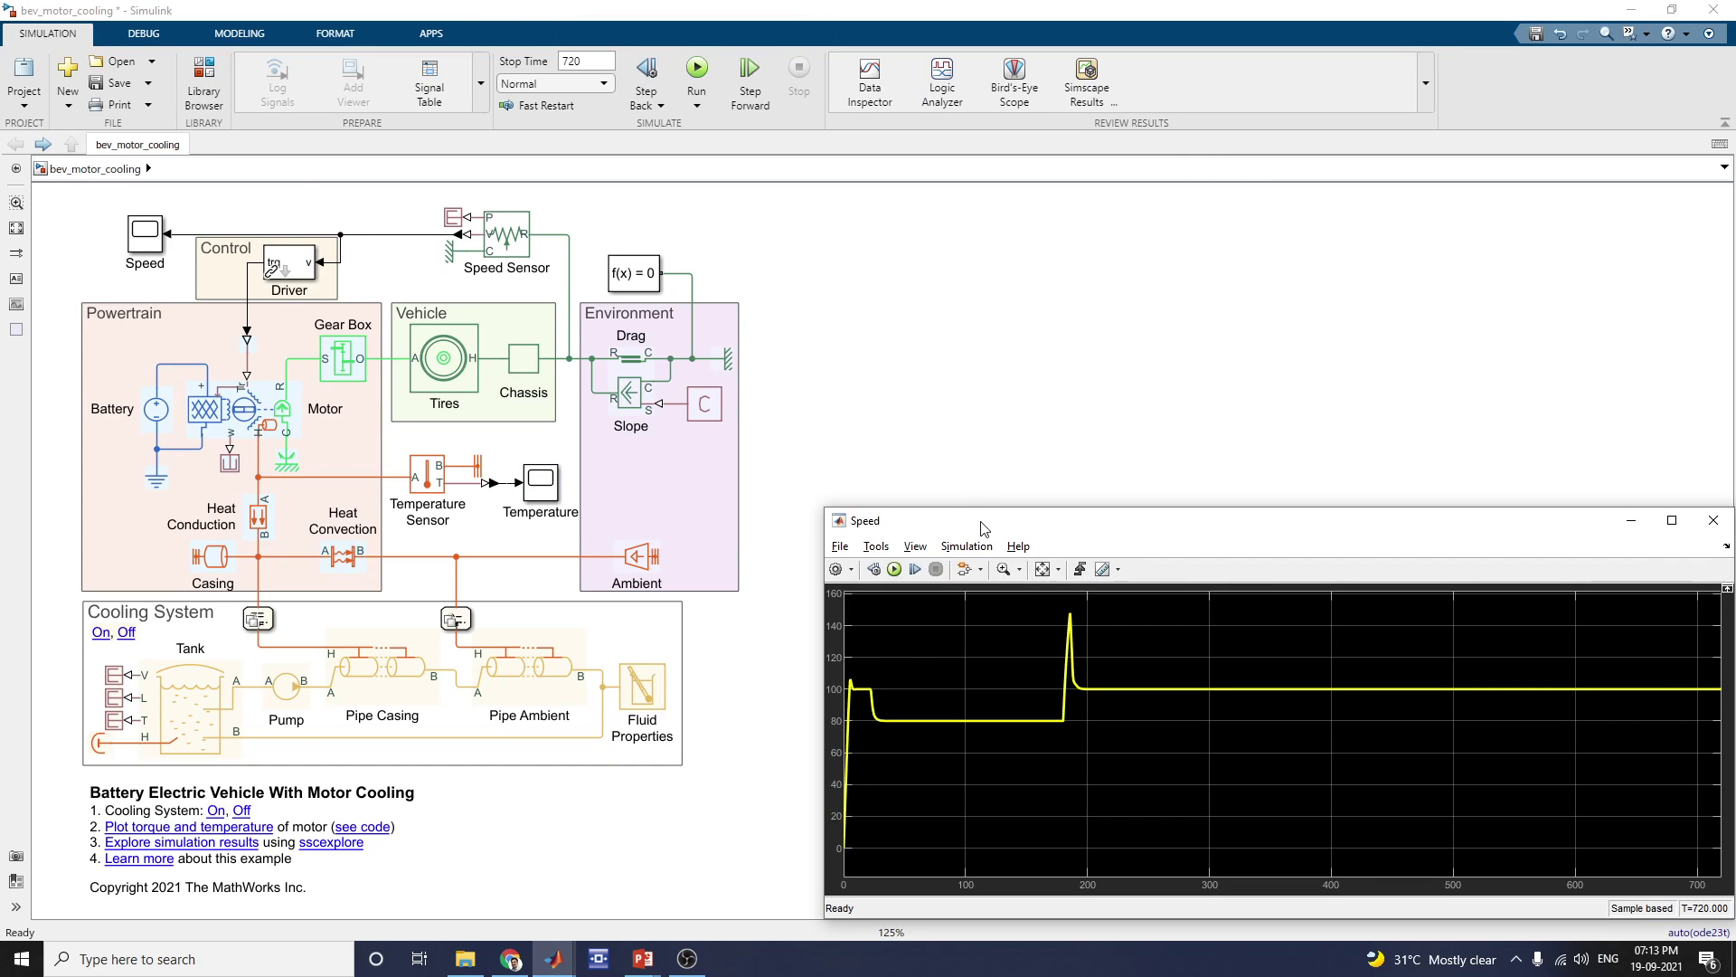
{"action": "mouse_move", "coordinate": [561, 963]}
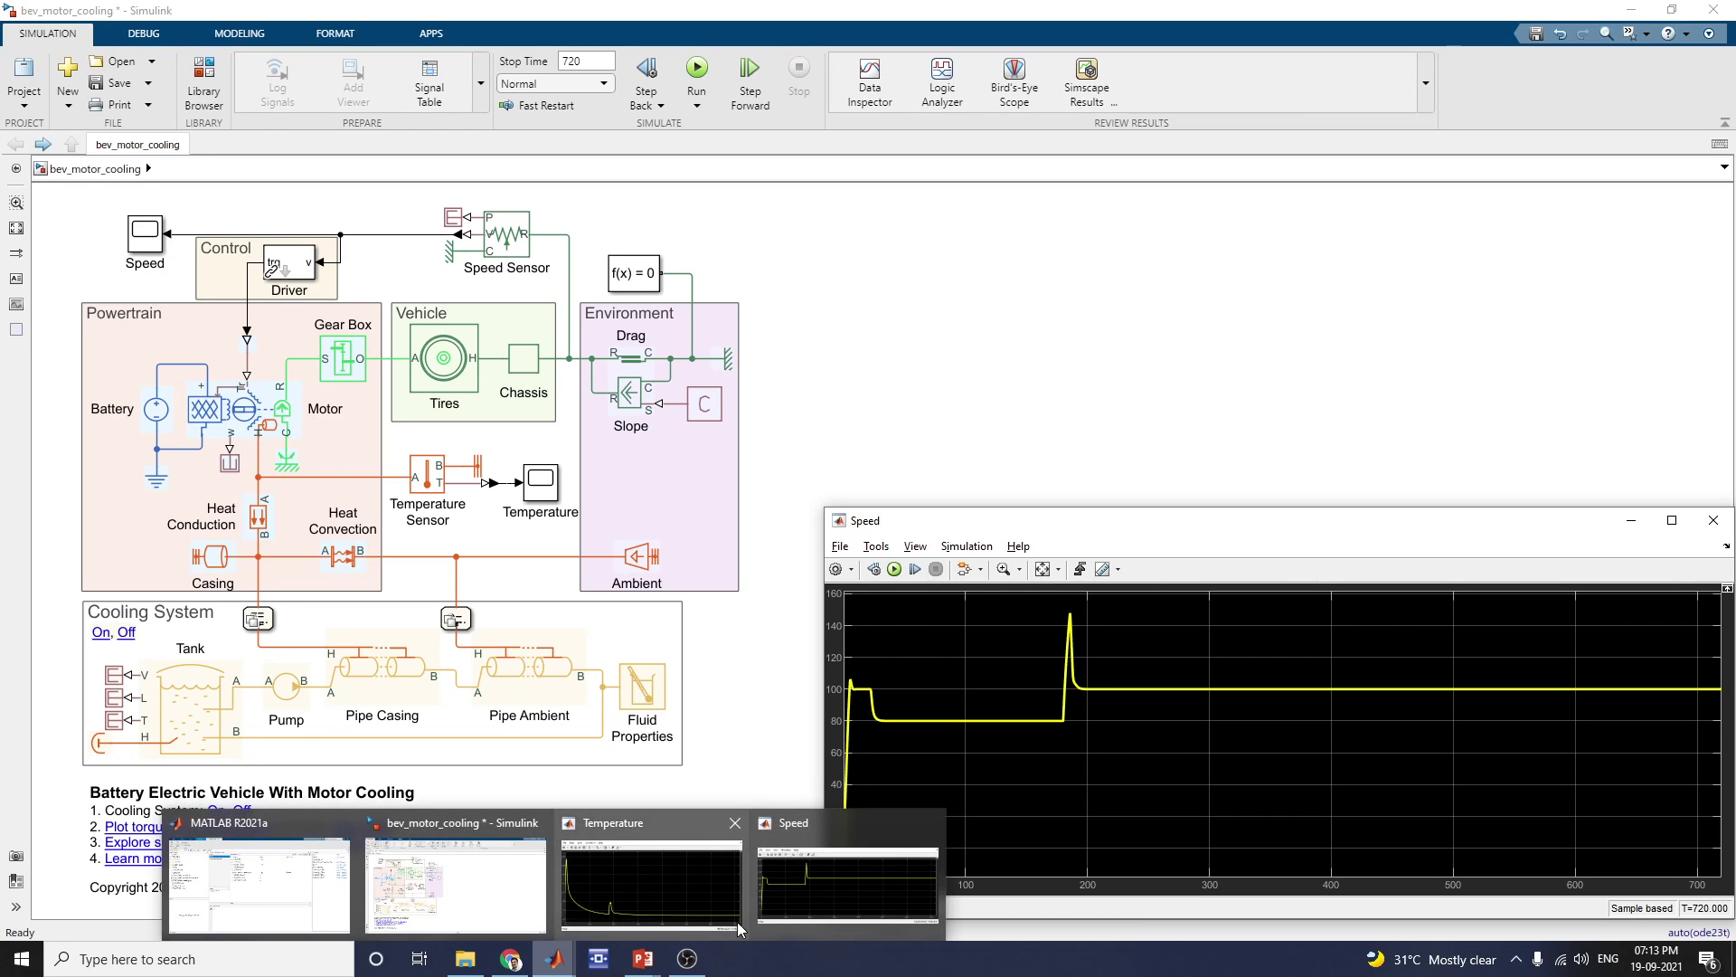
{"action": "left_click", "coordinate": [705, 881]}
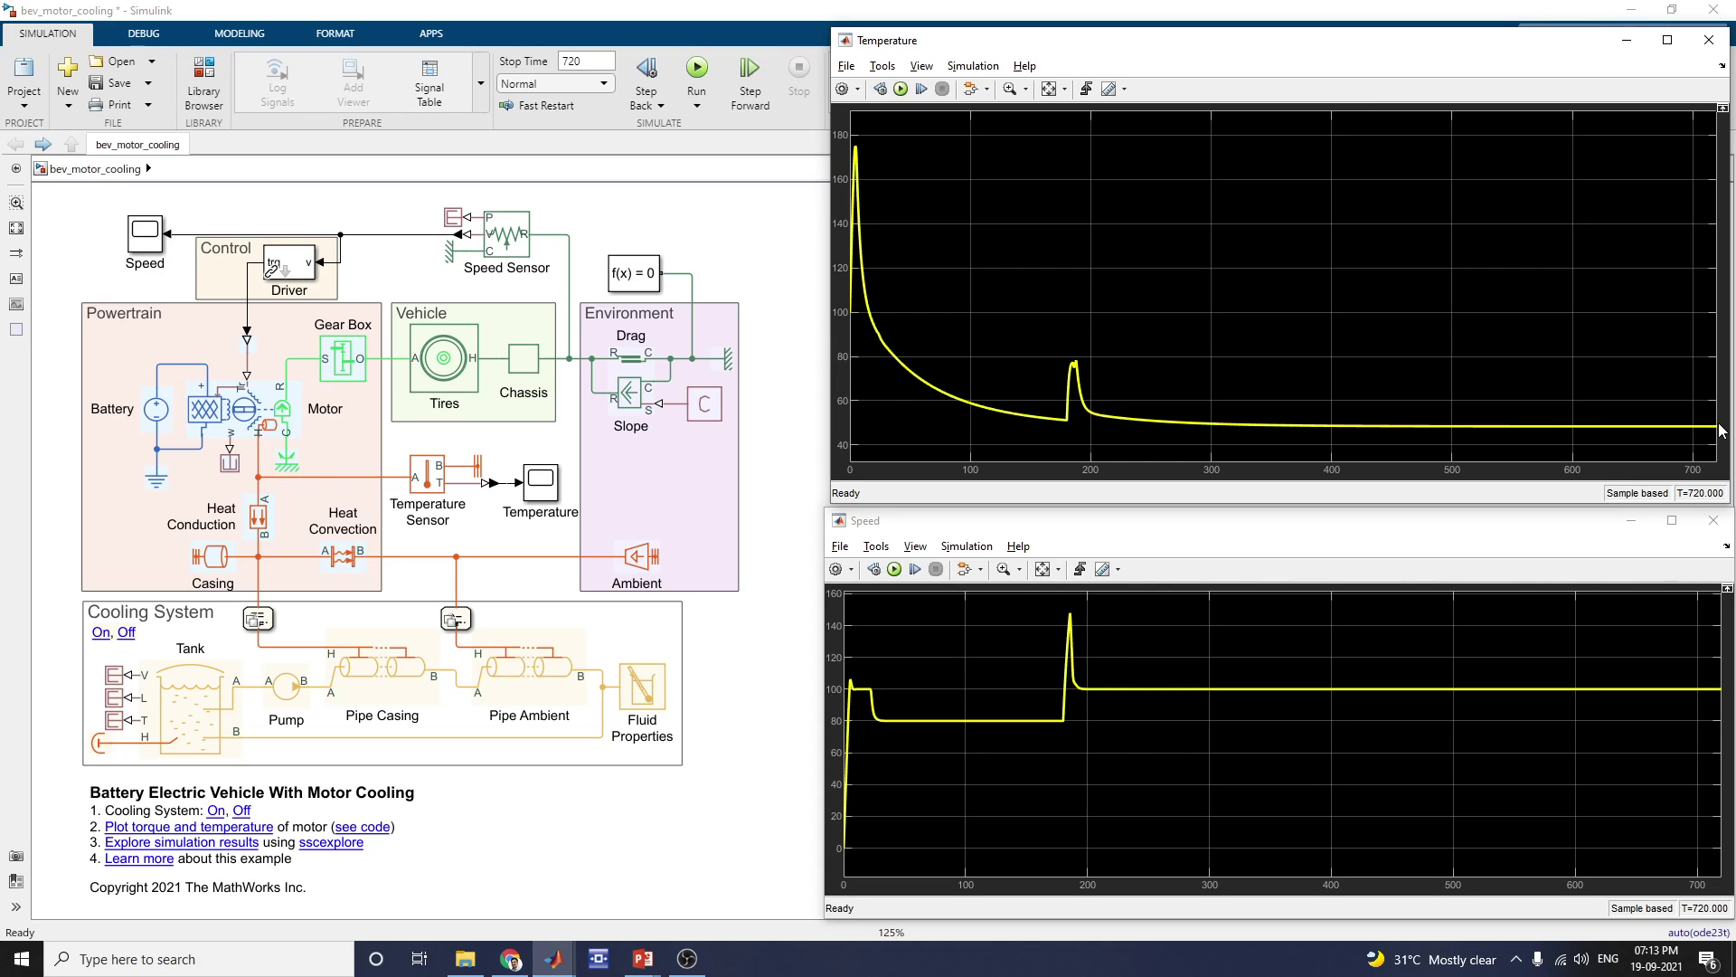
- Plot the motor's torque and temperature, enlarge the figure, read a point on the Motor Torque and Motor Temperature curves, and close it
{"action": "left_click", "coordinate": [378, 769]}
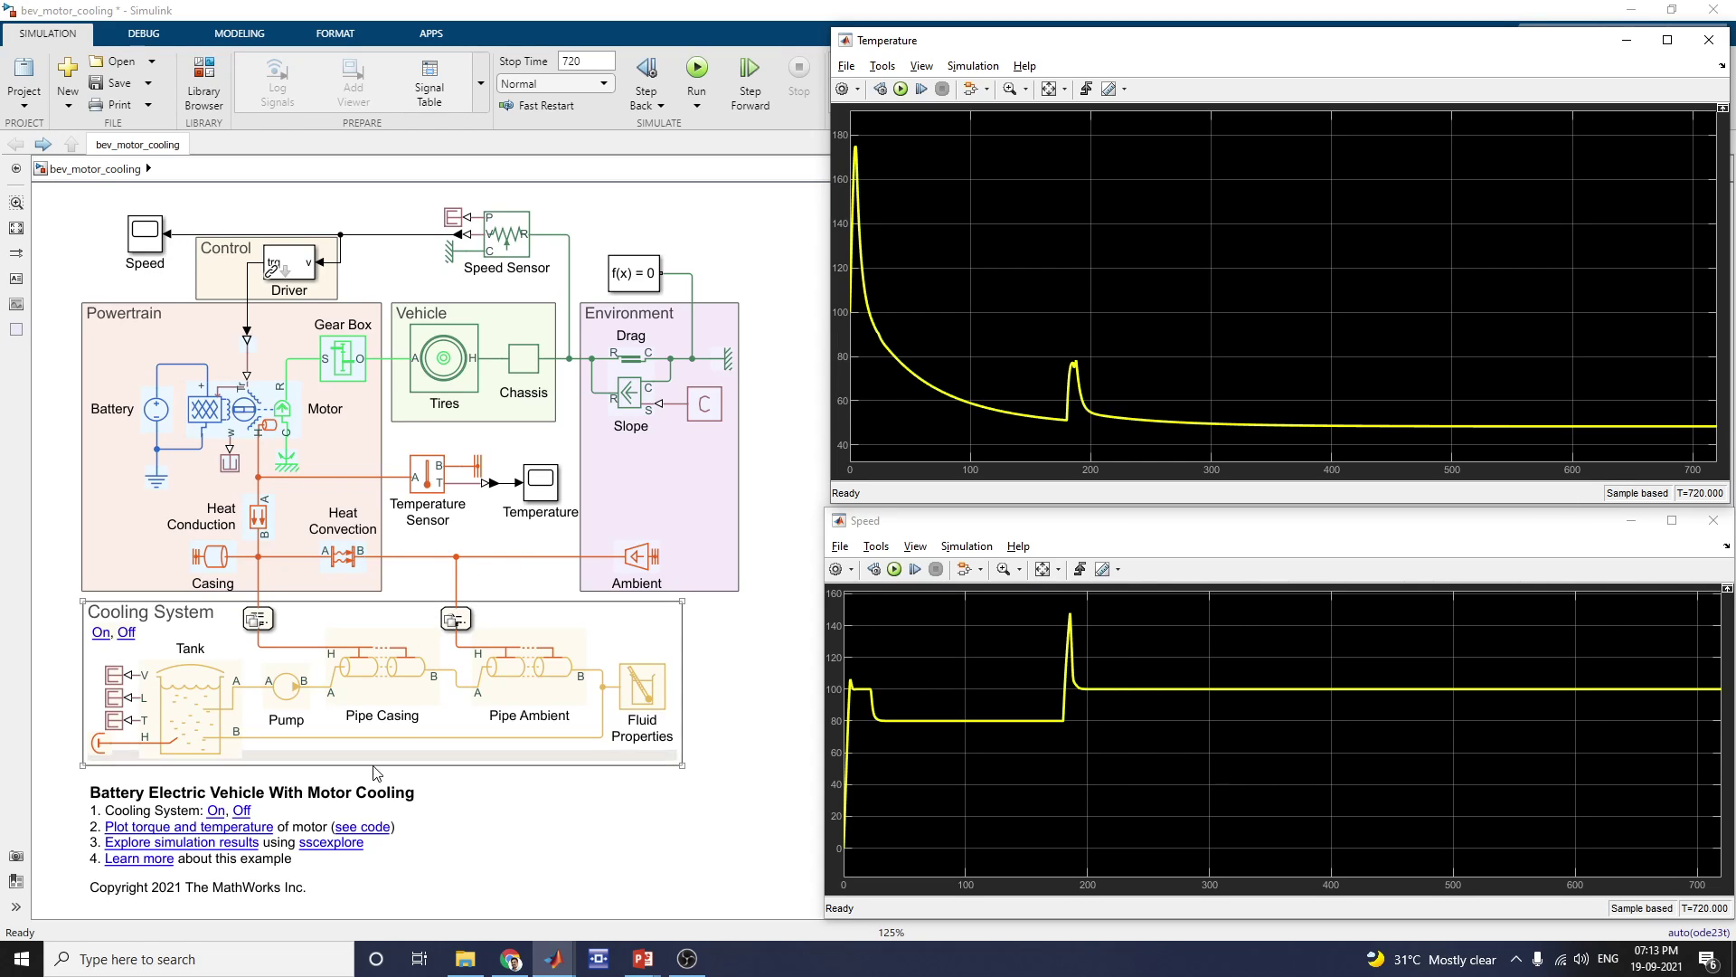
{"action": "left_click", "coordinate": [213, 850]}
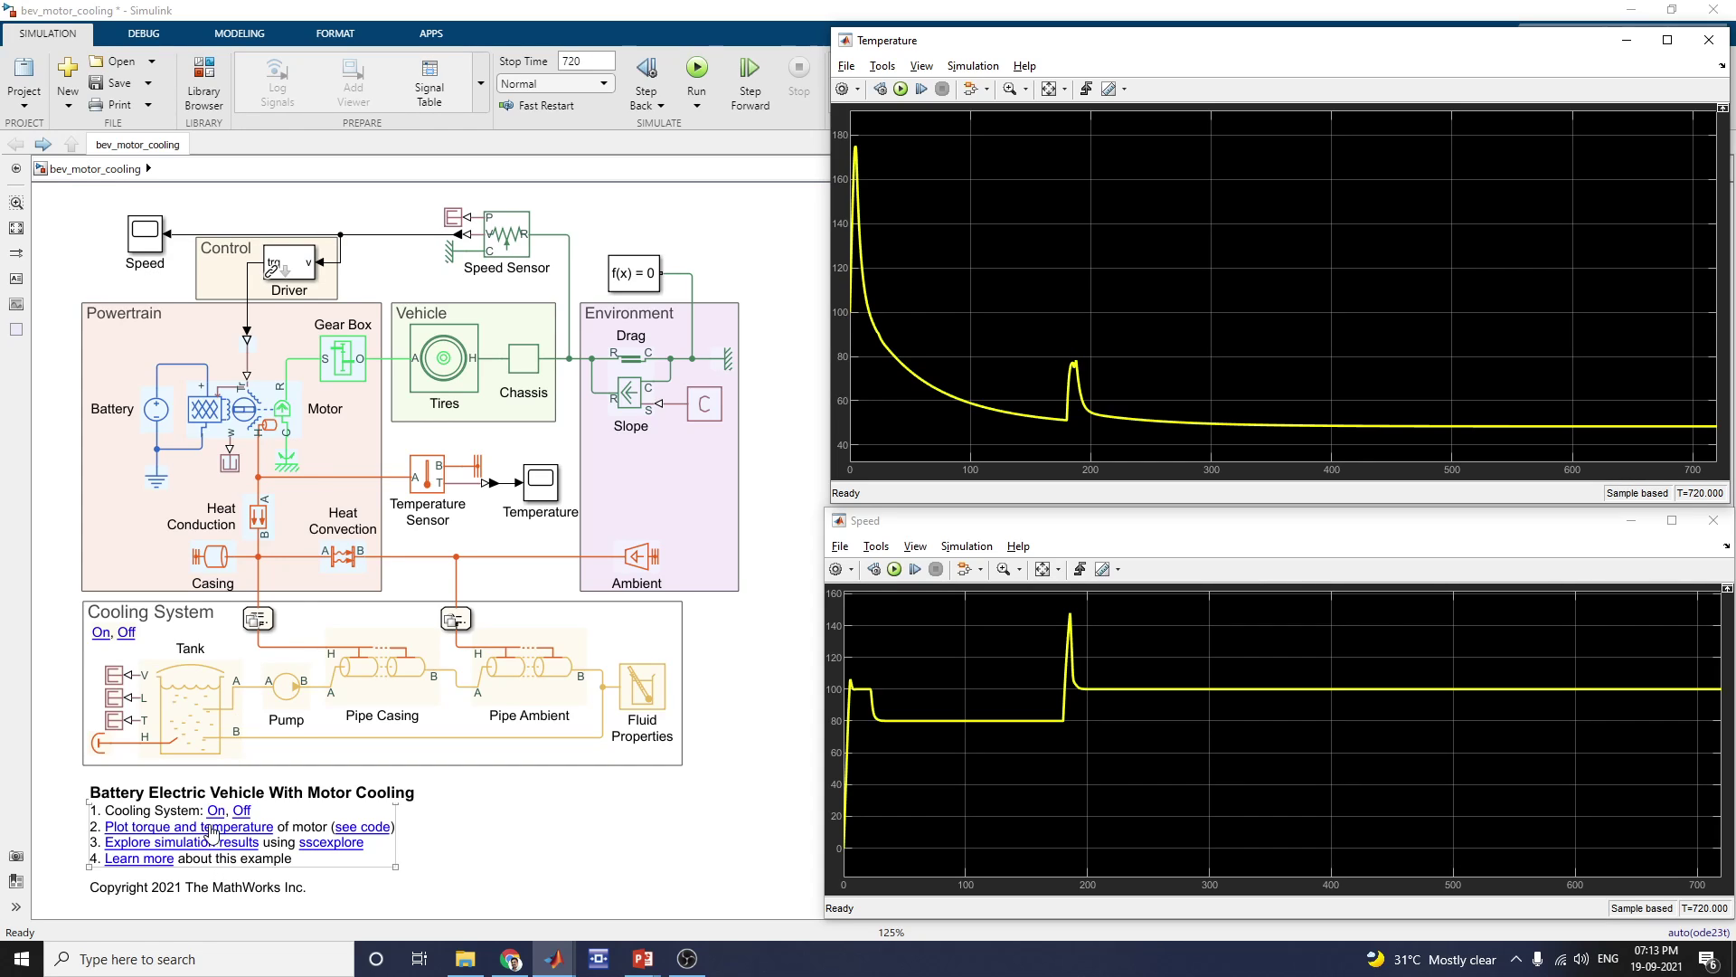
{"action": "left_click", "coordinate": [213, 832]}
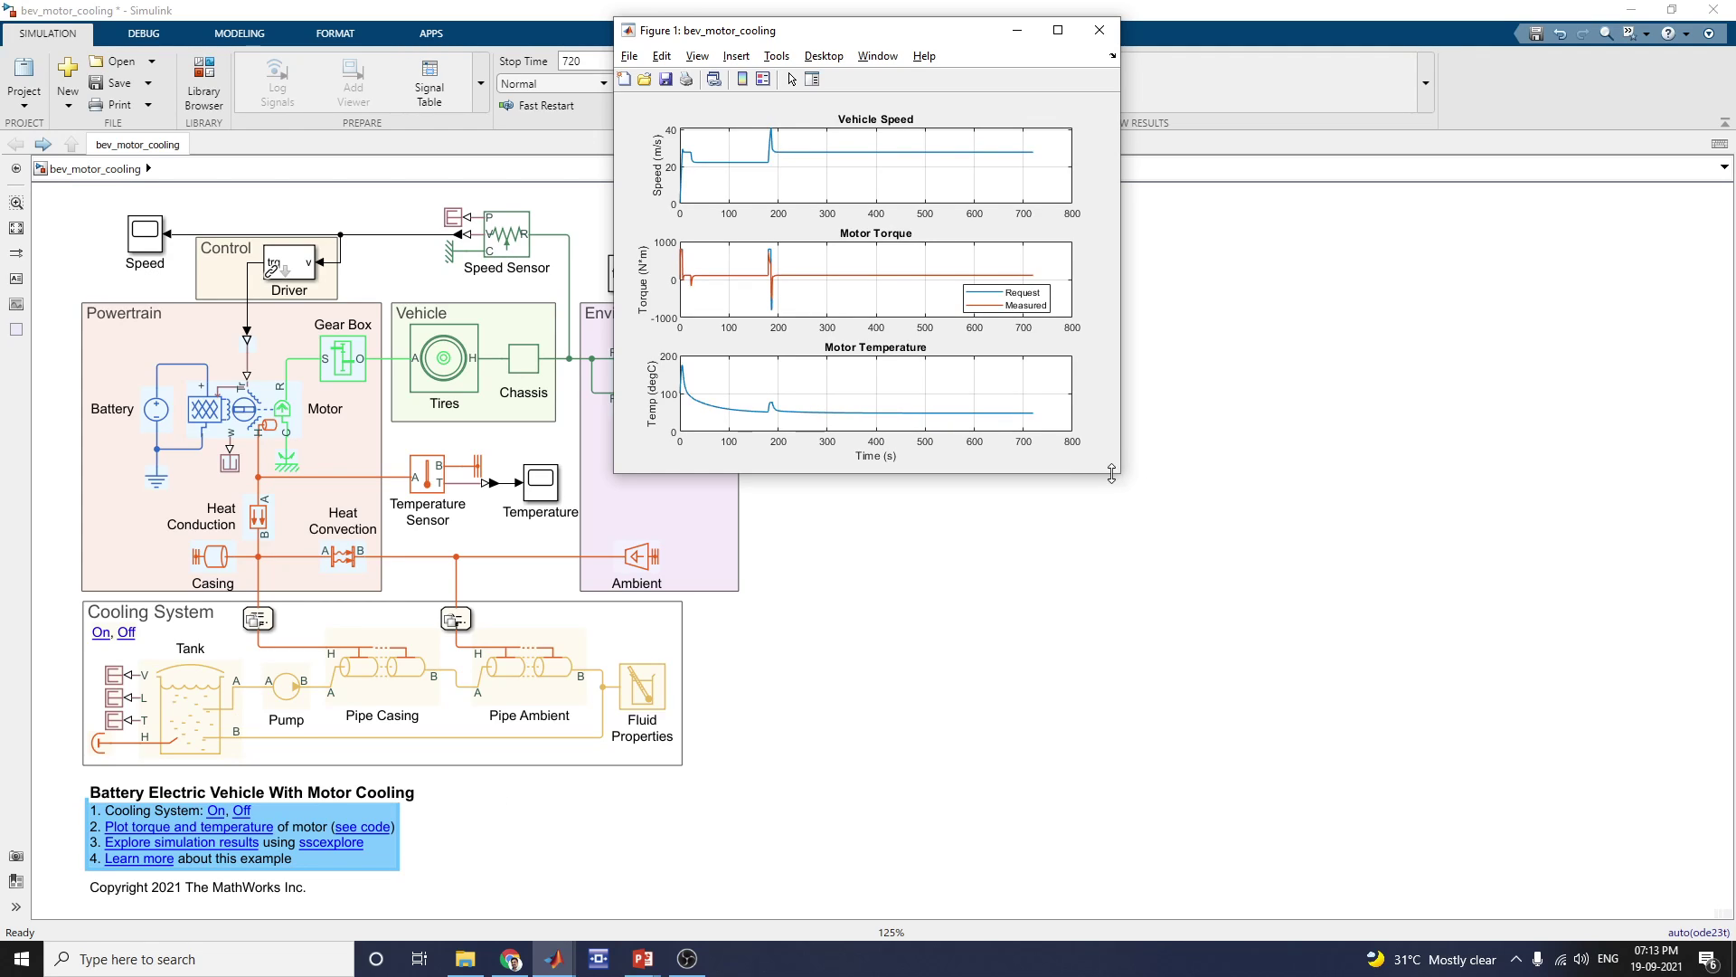
{"action": "left_click_drag", "start_coordinate": [1112, 475], "coordinate": [1559, 856]}
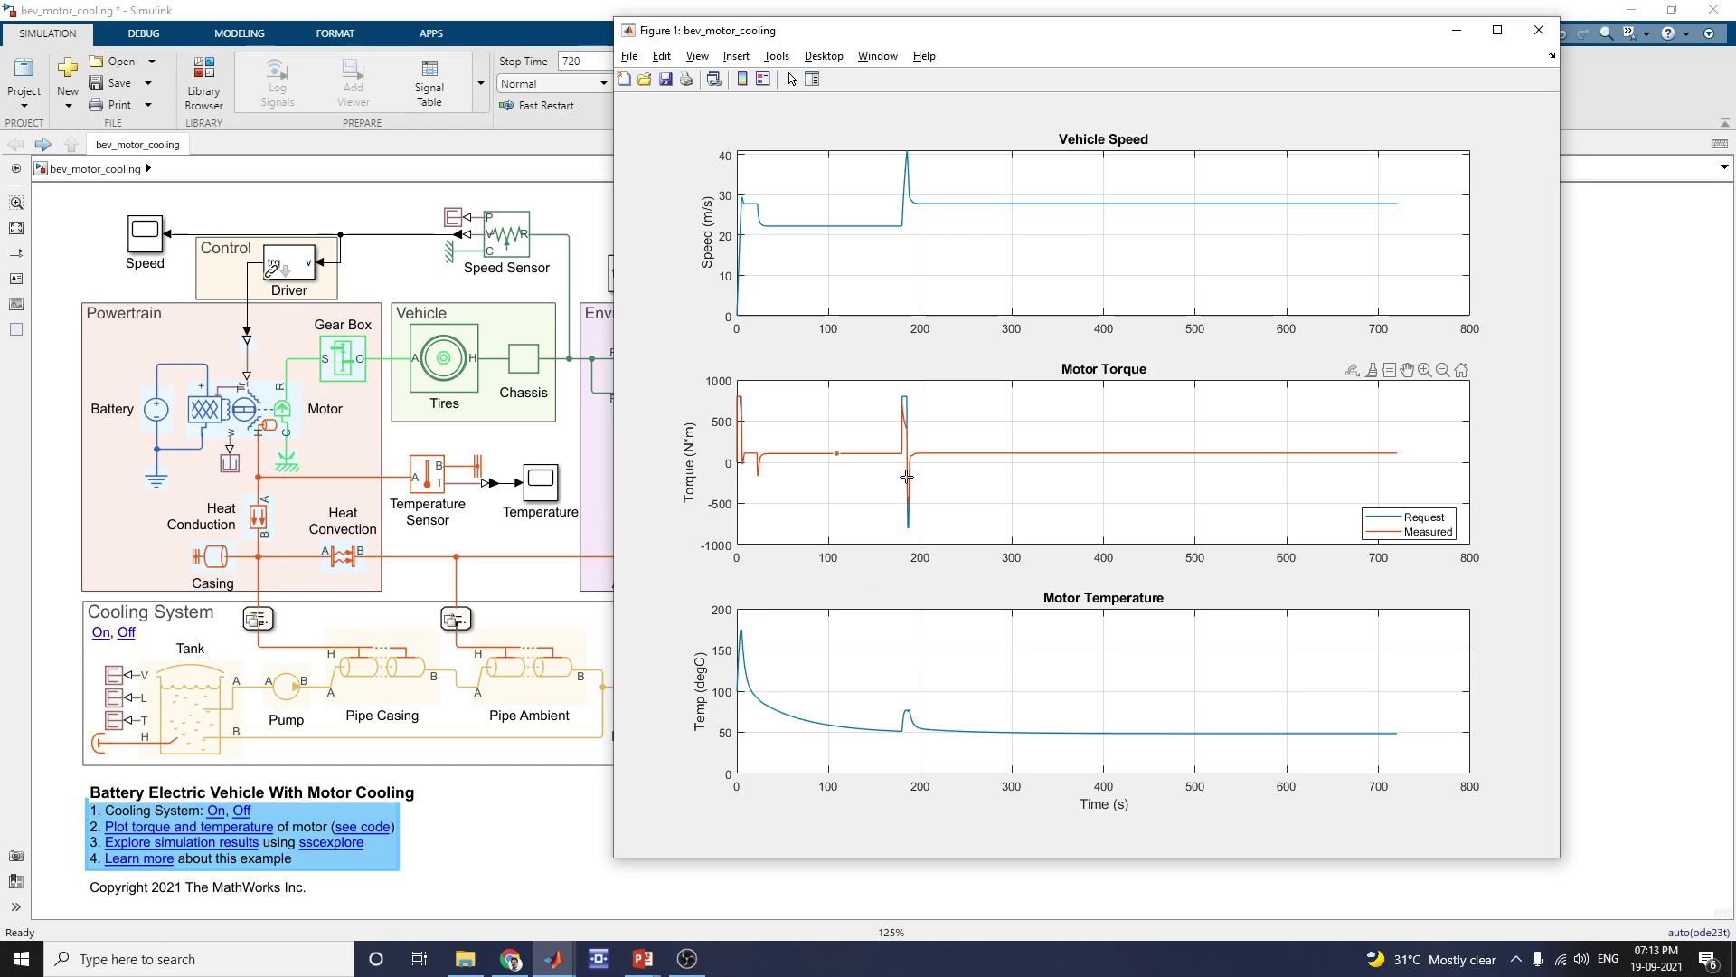
{"action": "mouse_move", "coordinate": [906, 476]}
{"action": "left_click", "coordinate": [863, 453]}
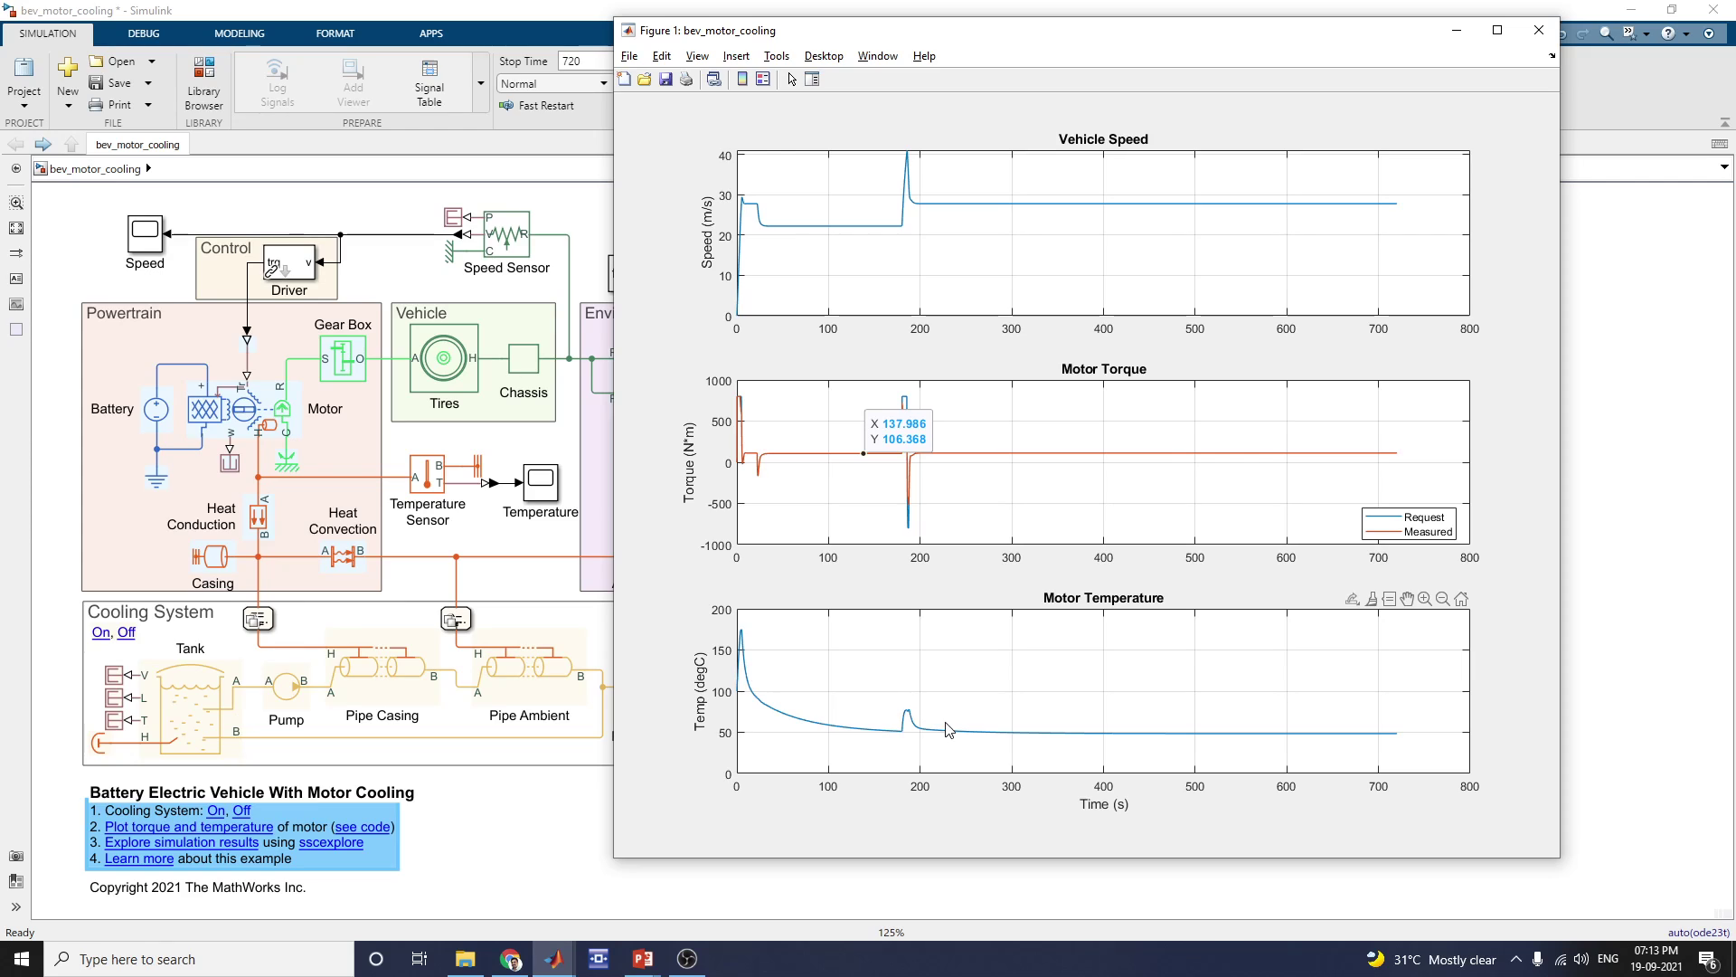
{"action": "left_click", "coordinate": [1079, 734]}
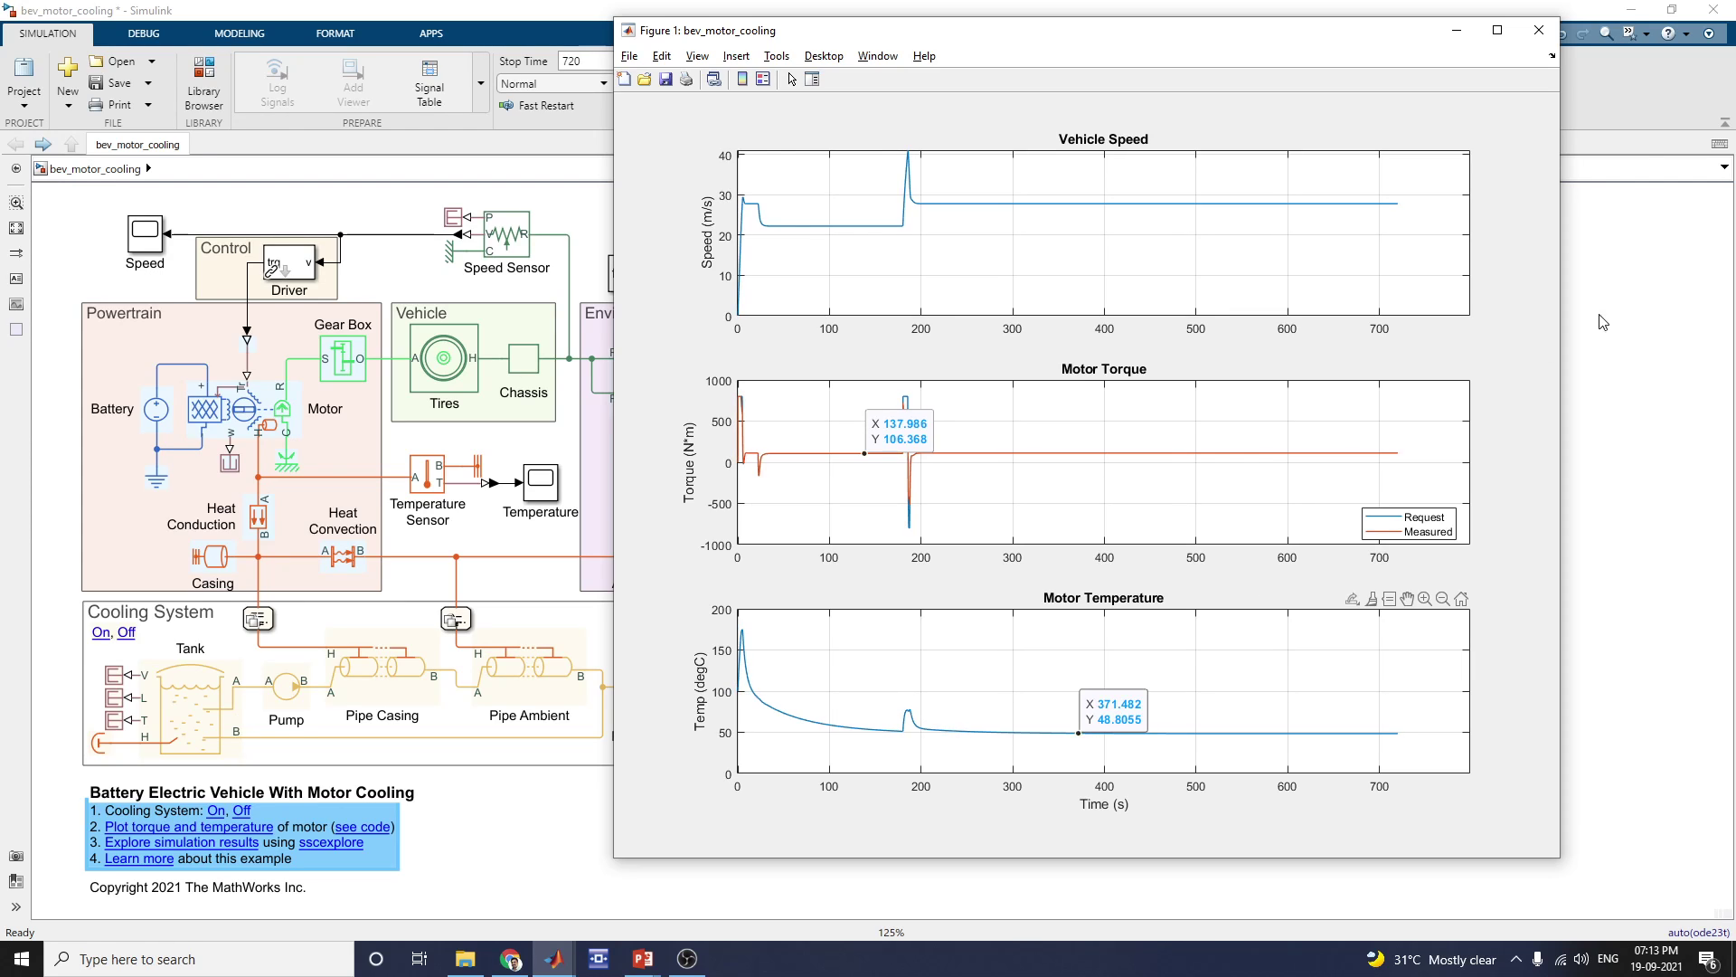
{"action": "left_click", "coordinate": [1538, 30]}
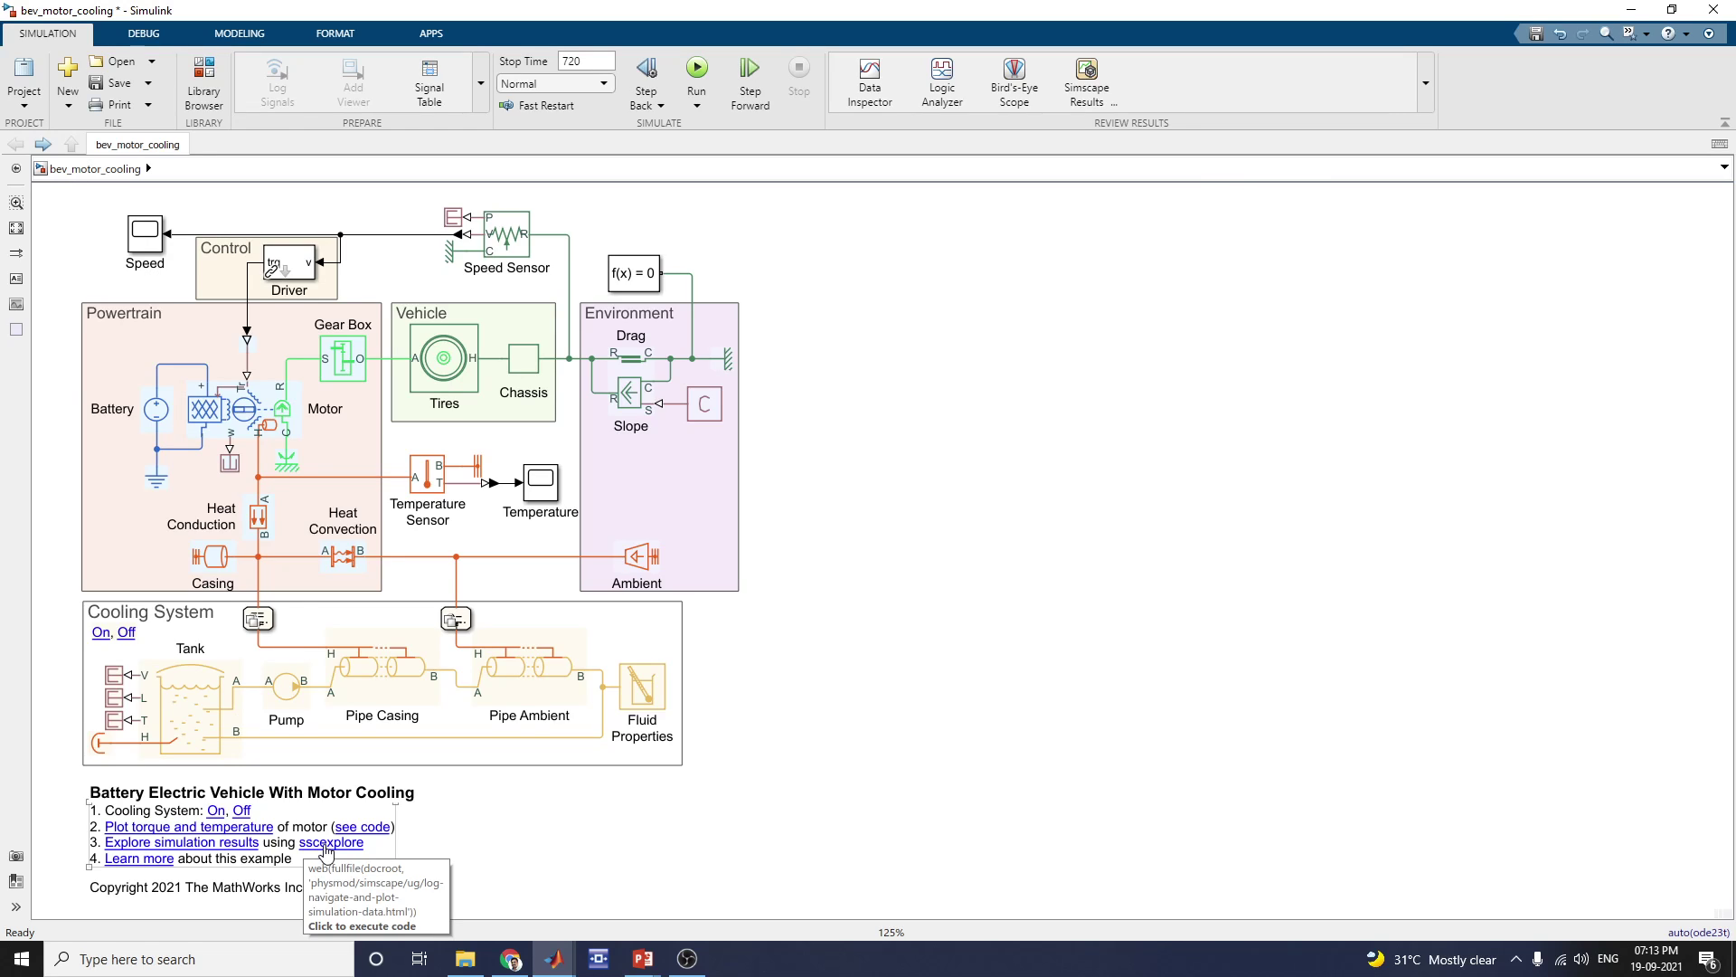
- Explore the simulation results in an enlarged Simscape Results Explorer and plot the Ambient node's heat flow rate Q
{"action": "left_click", "coordinate": [192, 848]}
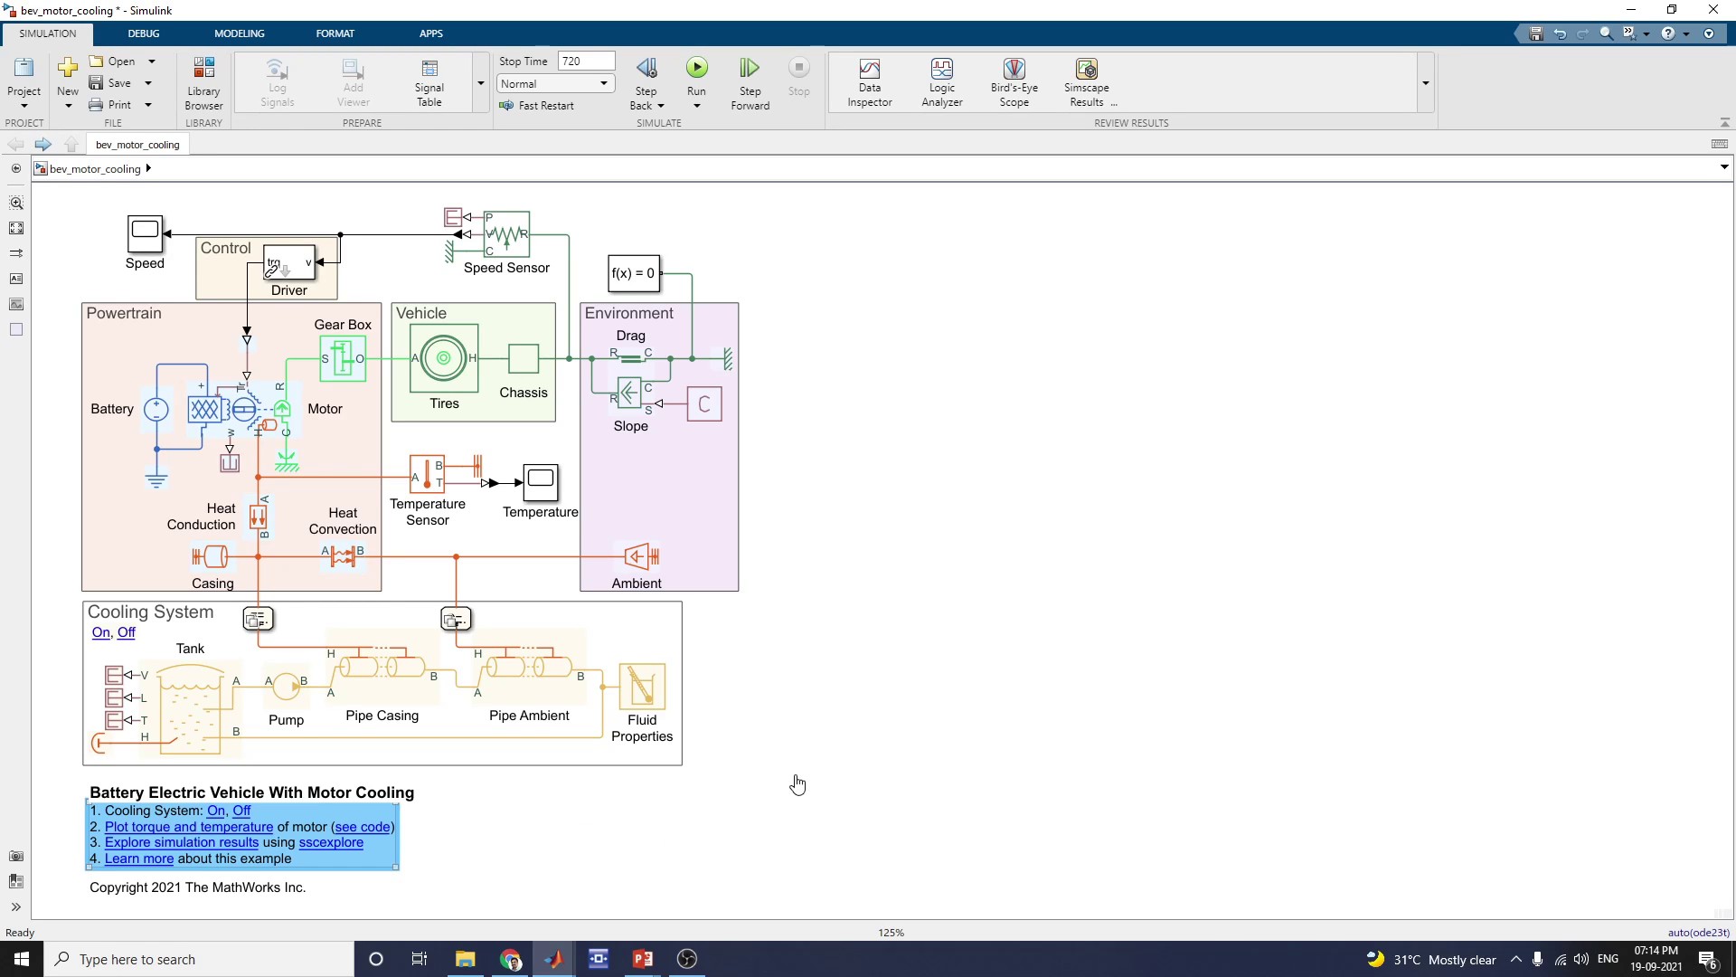
{"action": "left_click_drag", "start_coordinate": [508, 244], "coordinate": [724, 79]}
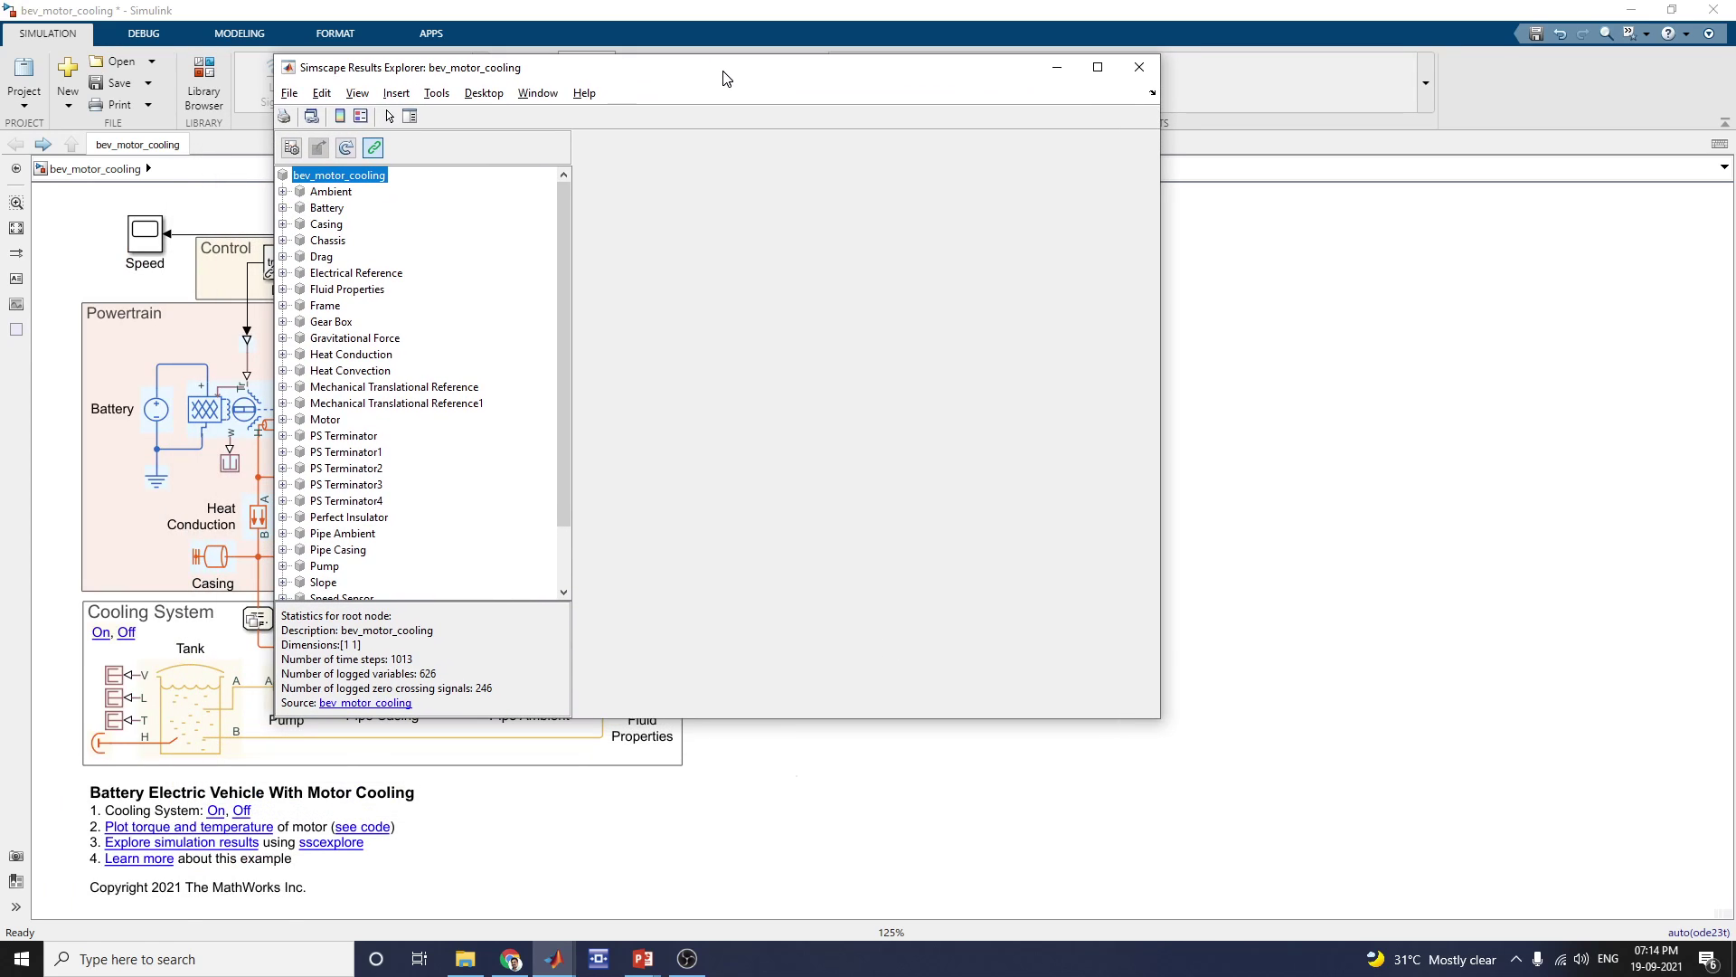
{"action": "left_click_drag", "start_coordinate": [1160, 718], "coordinate": [1357, 893]}
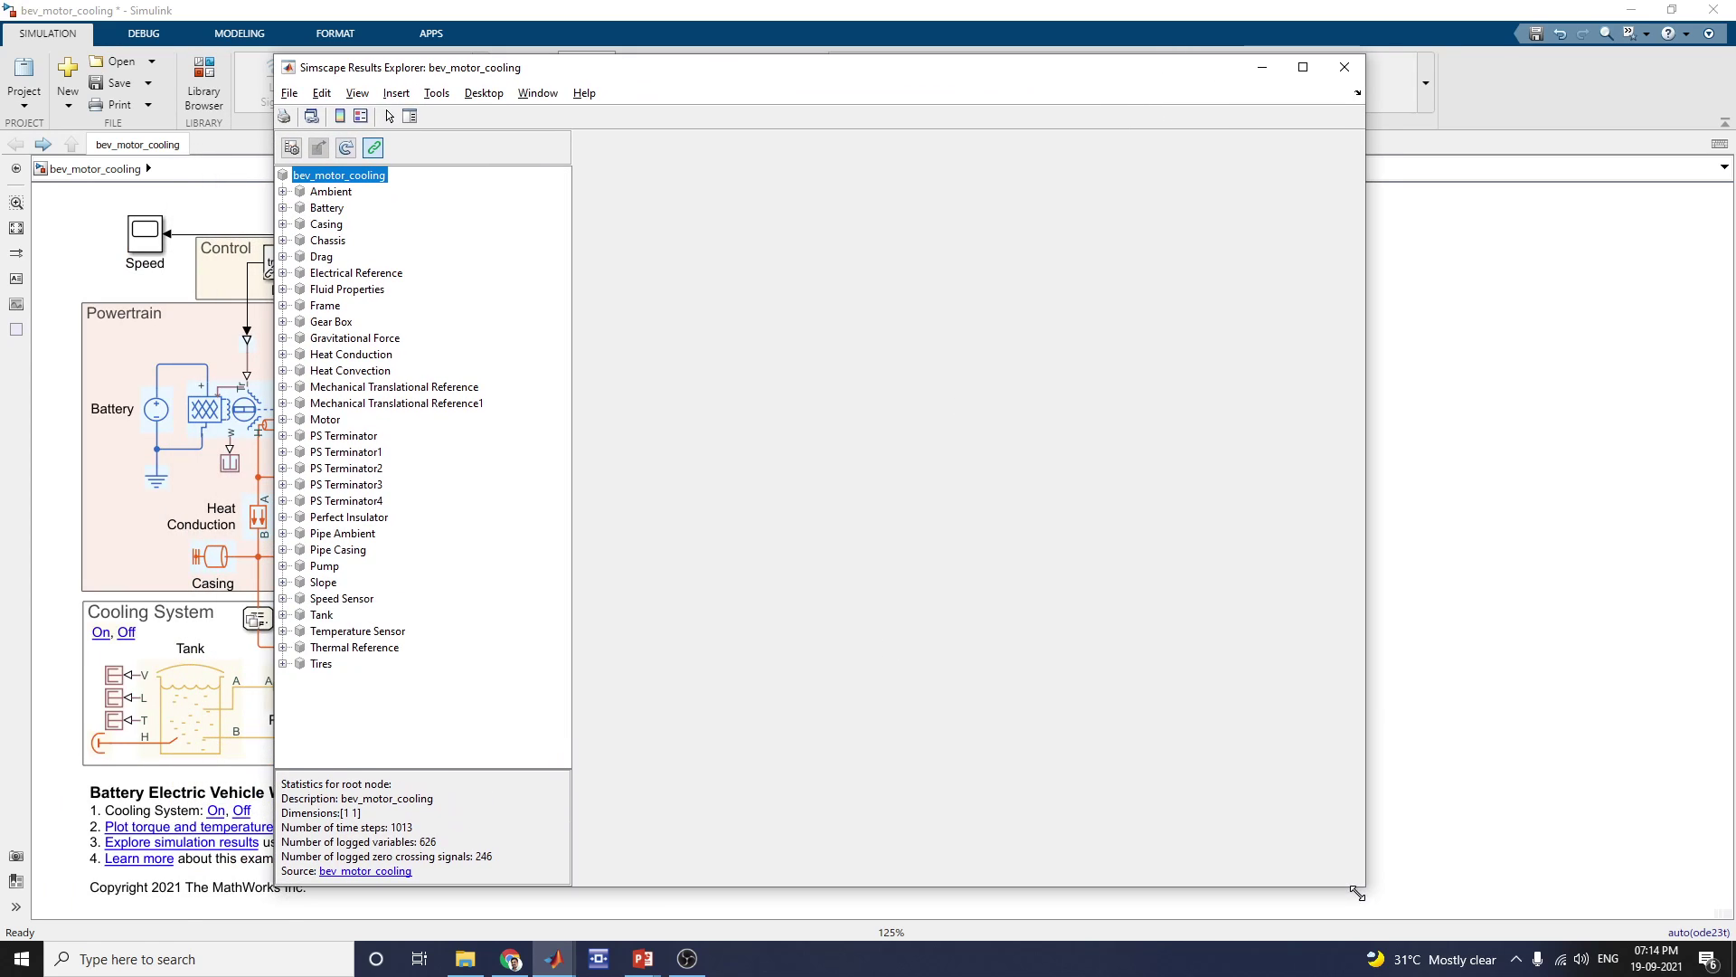
{"action": "left_click", "coordinate": [283, 192]}
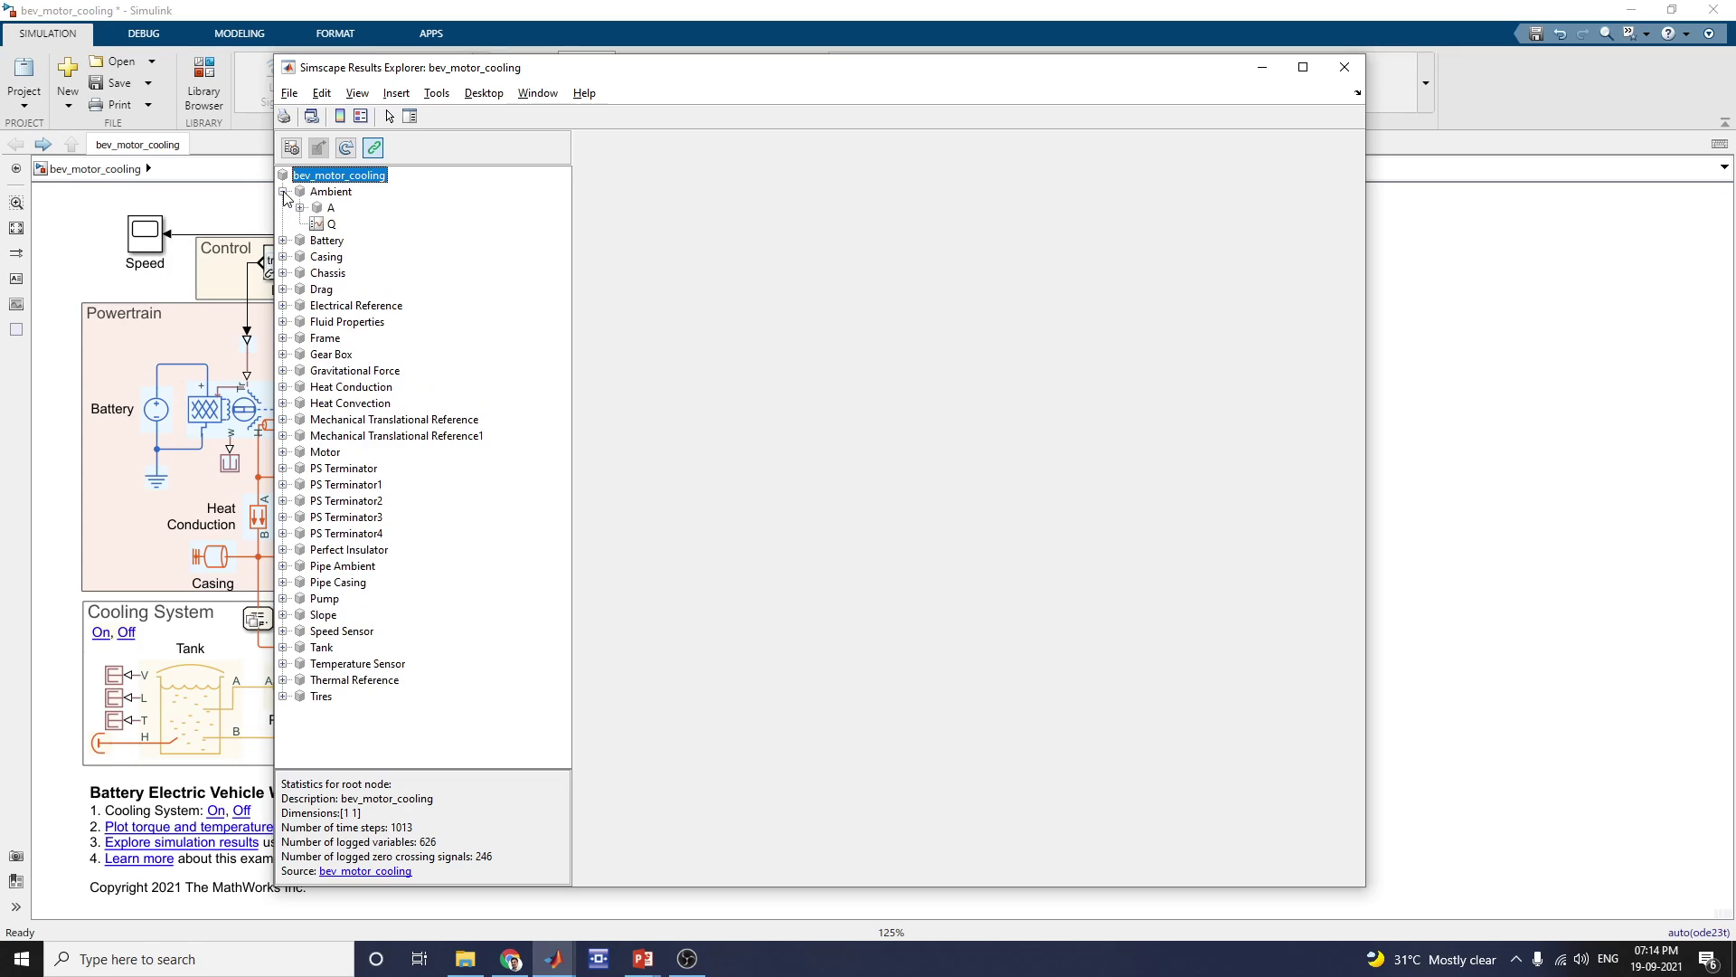
{"action": "left_click", "coordinate": [331, 225]}
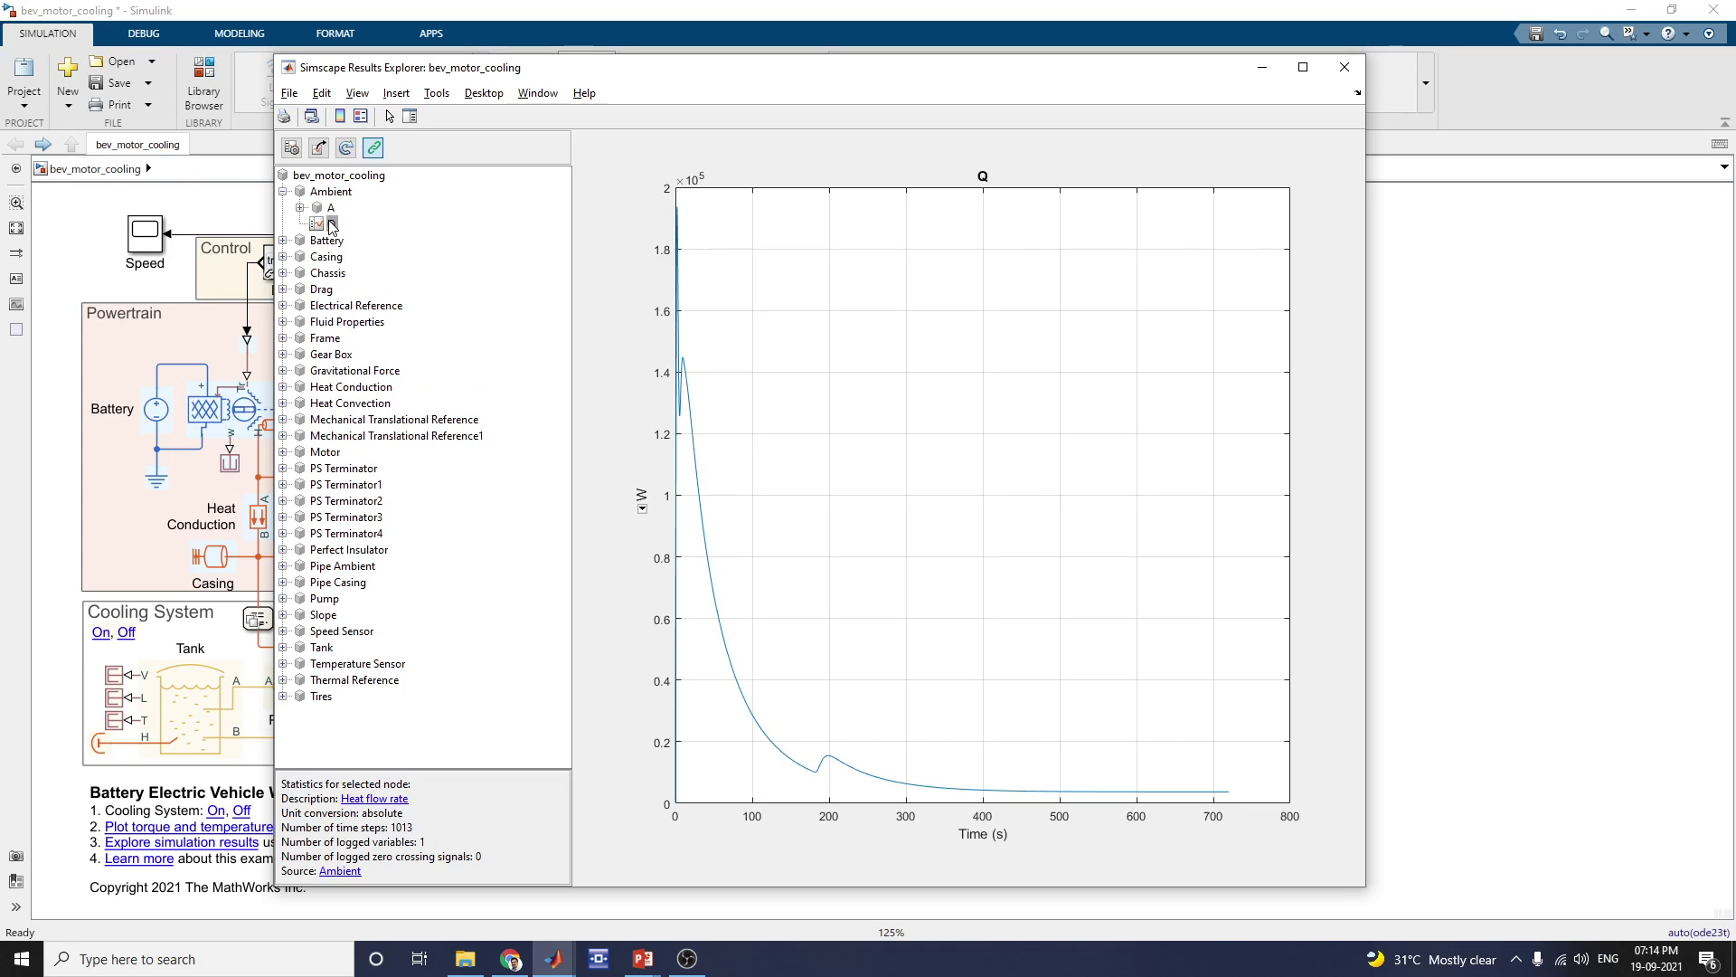
- Plot the Battery node's logged voltage v, followed by its current i
{"action": "left_click", "coordinate": [283, 240]}
{"action": "left_click", "coordinate": [331, 305]}
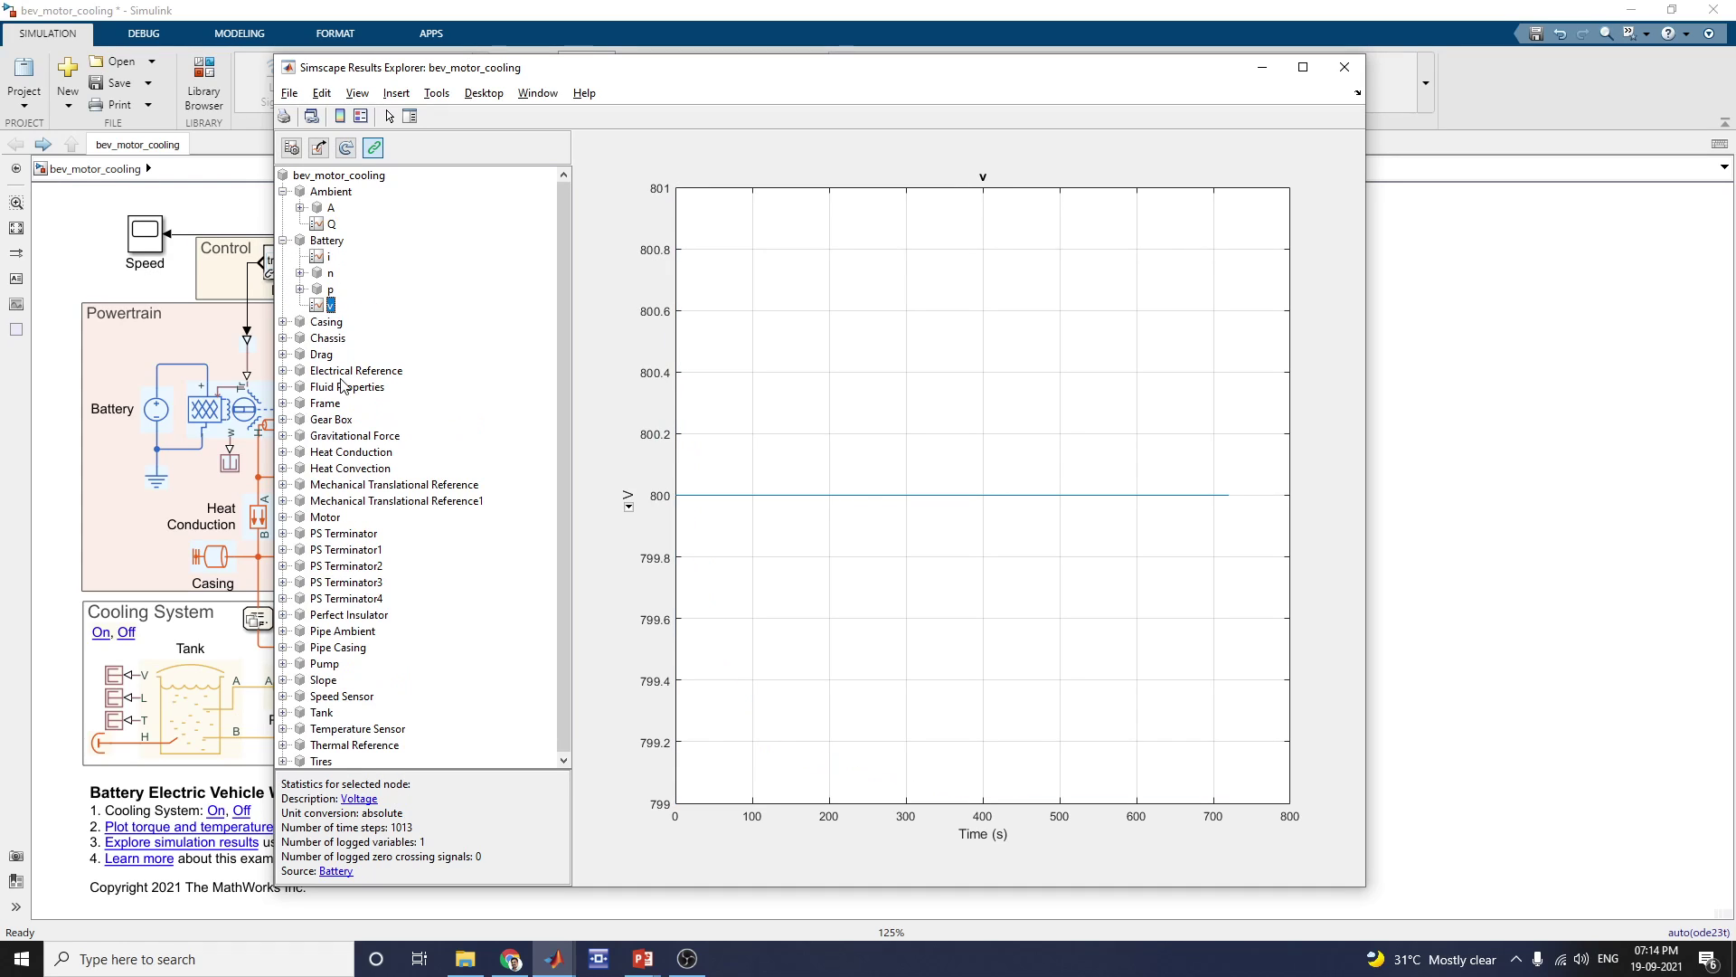
{"action": "left_click", "coordinate": [326, 257]}
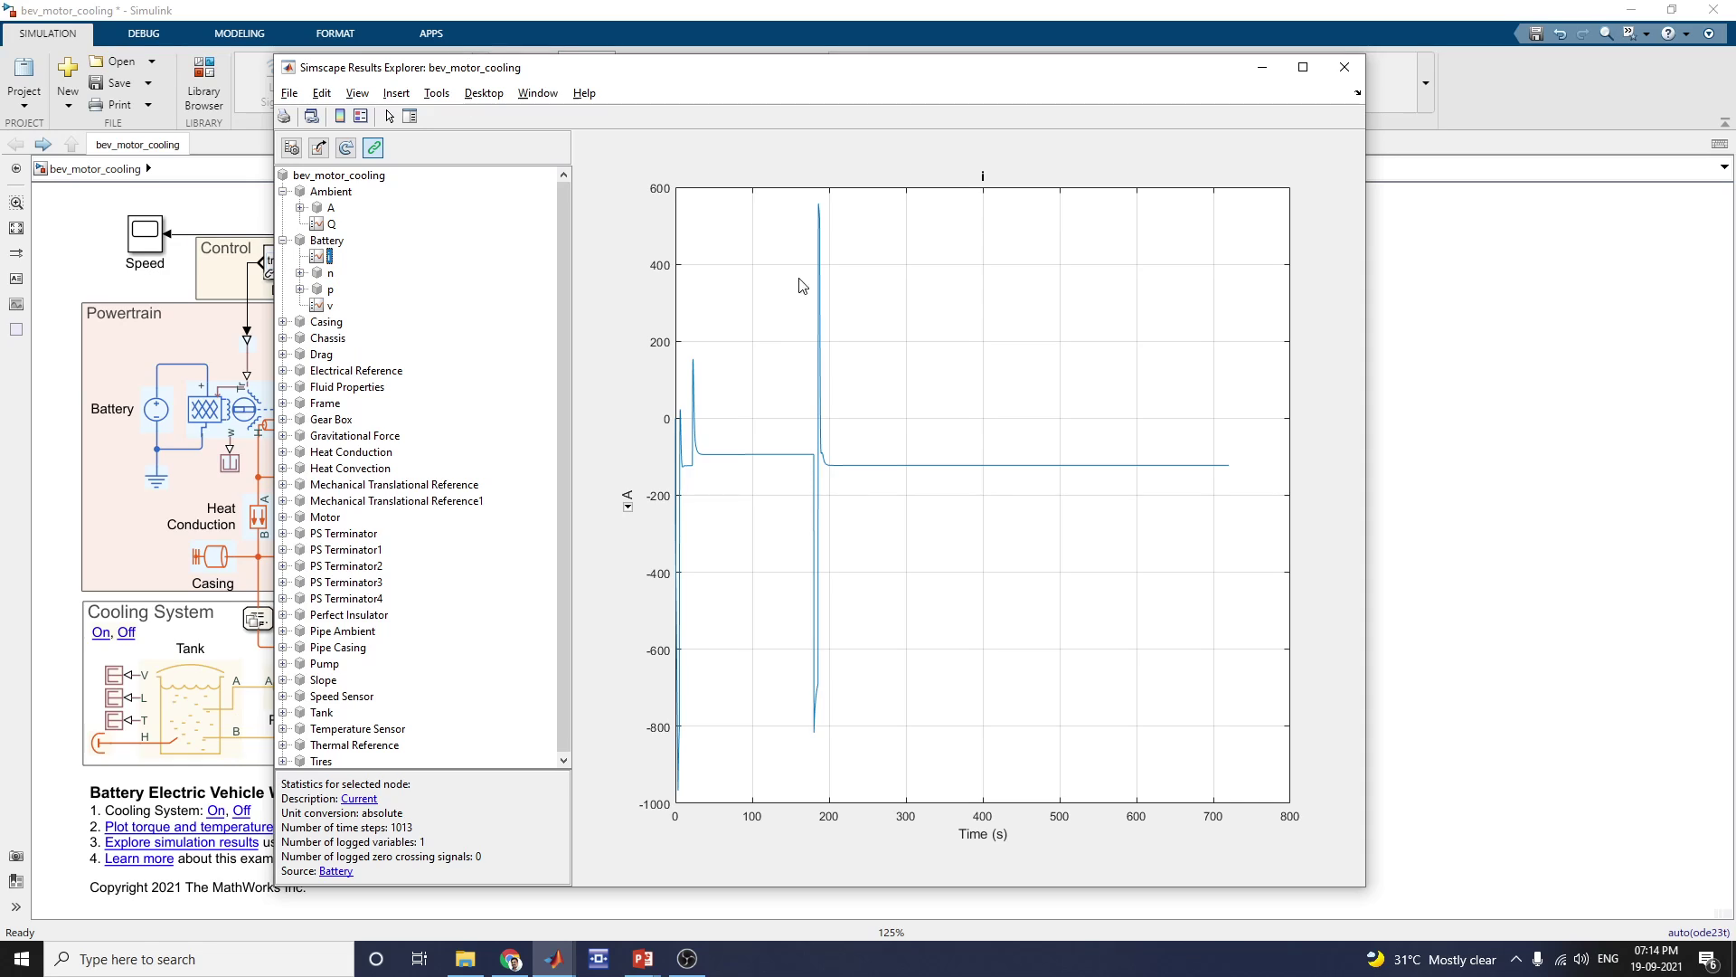
- Expand the Motor node, check its C variable, and plot all of the Motor's logged variables in a maximized window
{"action": "left_click", "coordinate": [283, 518]}
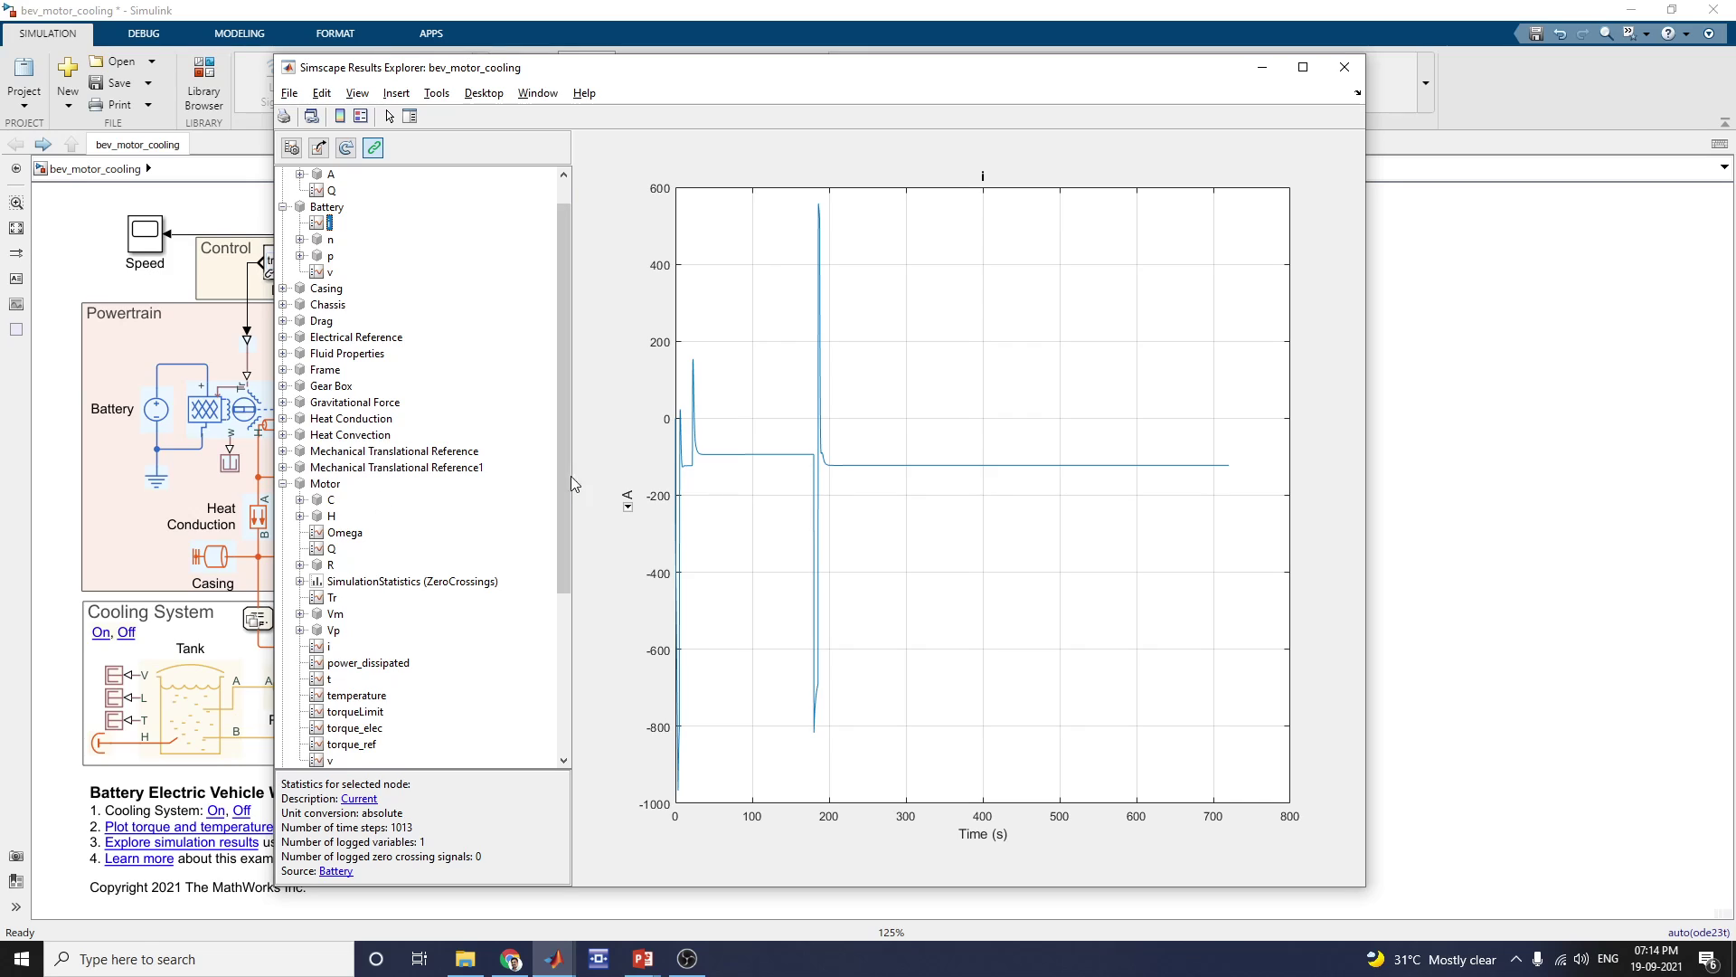
{"action": "left_click_drag", "start_coordinate": [561, 493], "coordinate": [567, 552]}
{"action": "left_click", "coordinate": [323, 381]}
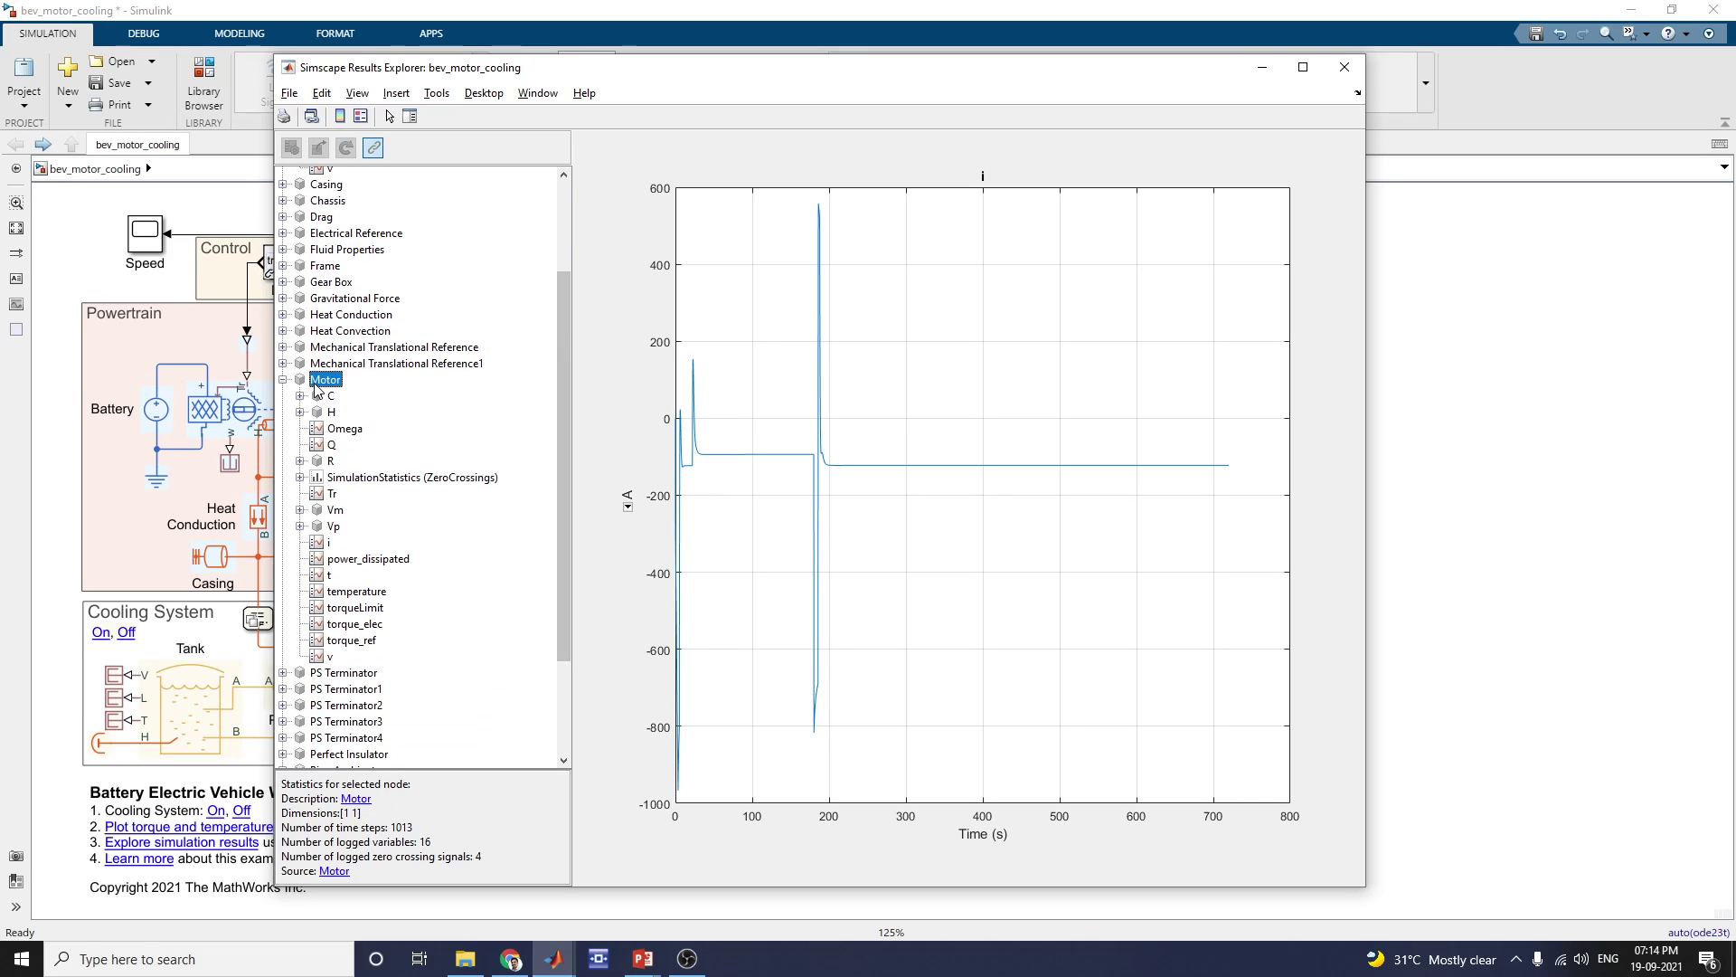
{"action": "left_click", "coordinate": [329, 398]}
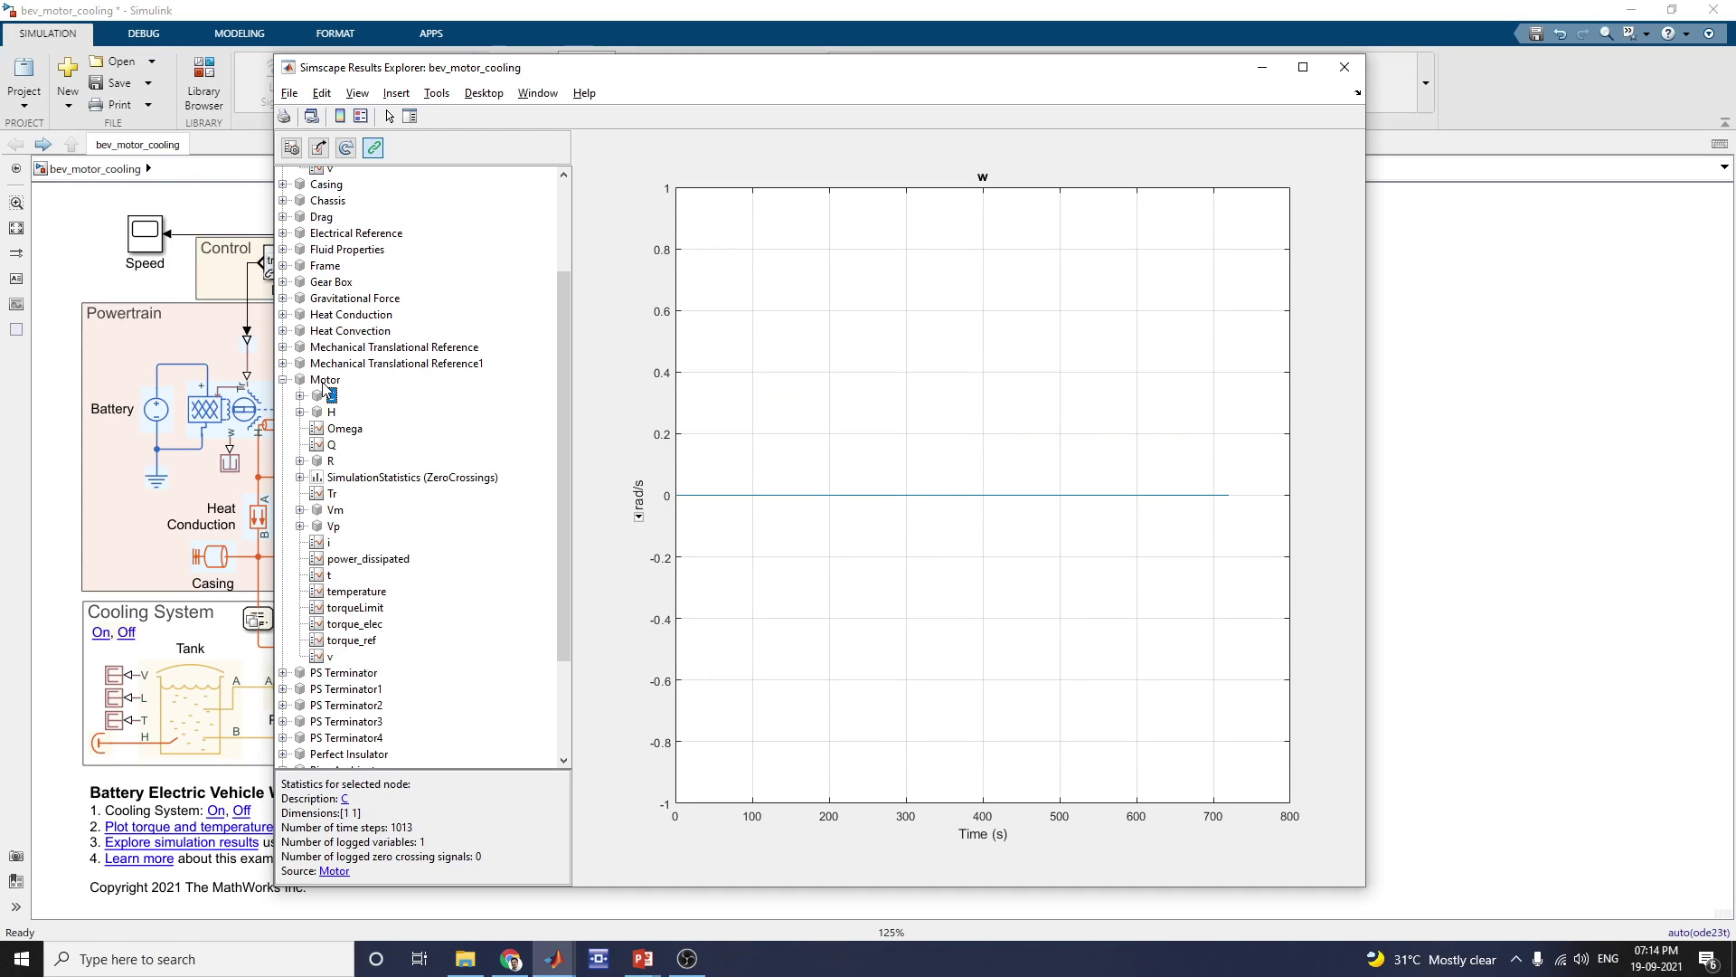
{"action": "left_click", "coordinate": [324, 380]}
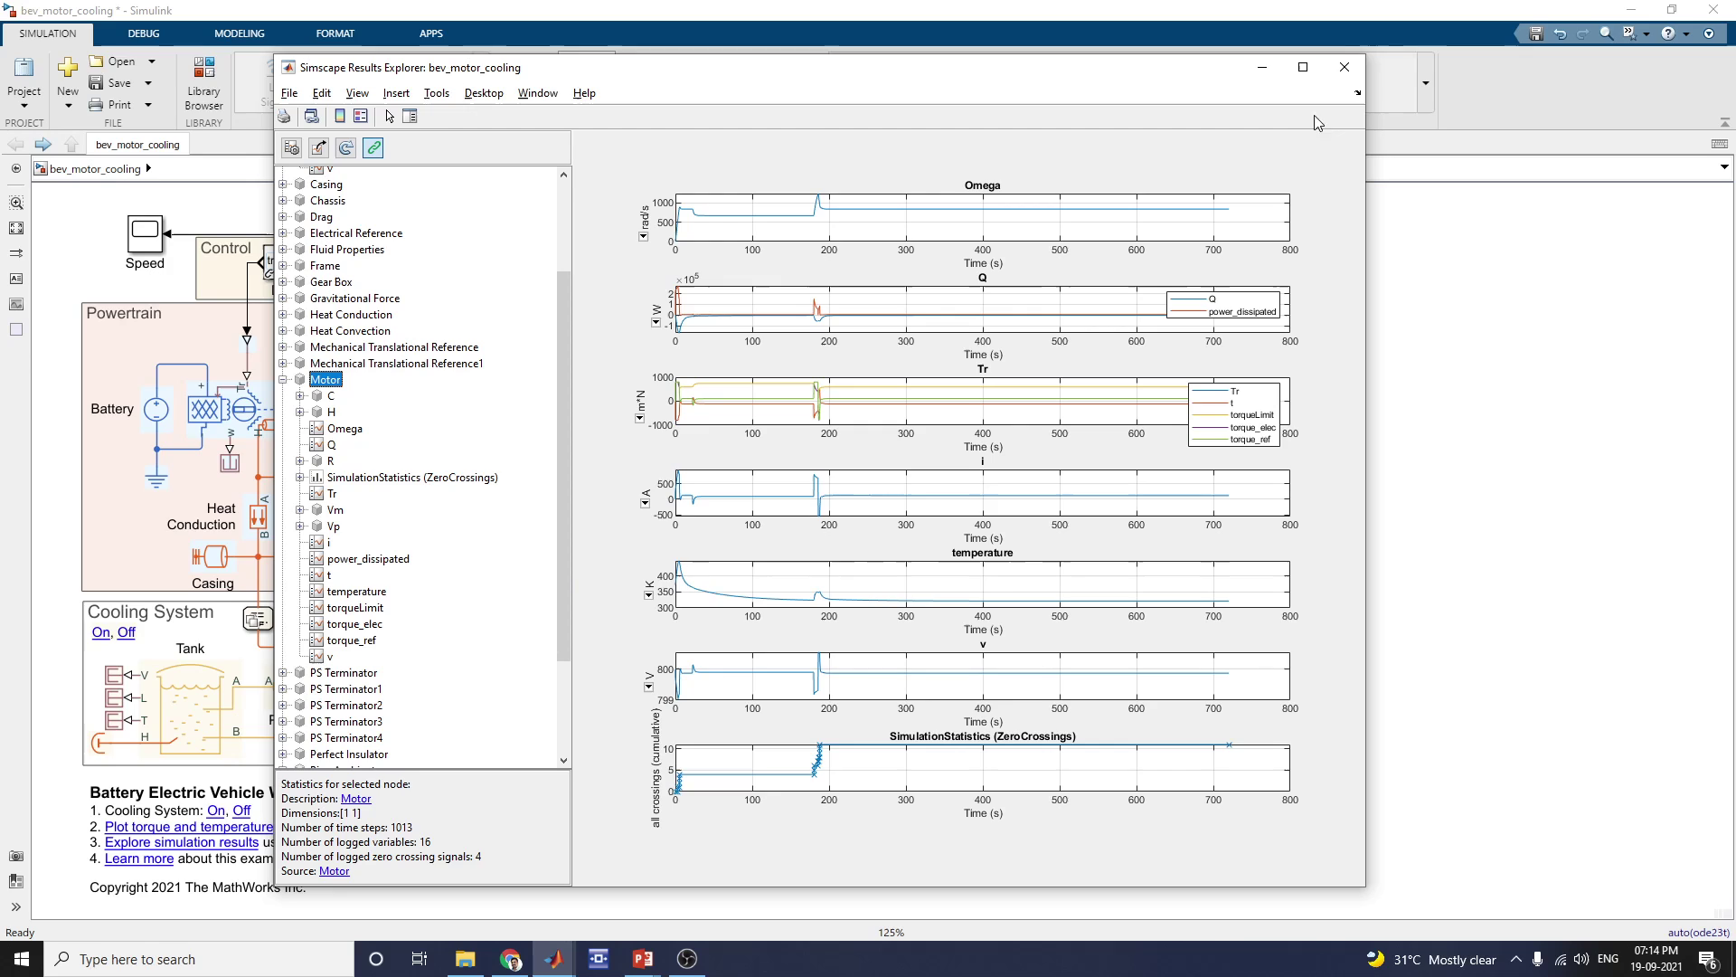
{"action": "left_click", "coordinate": [1304, 70]}
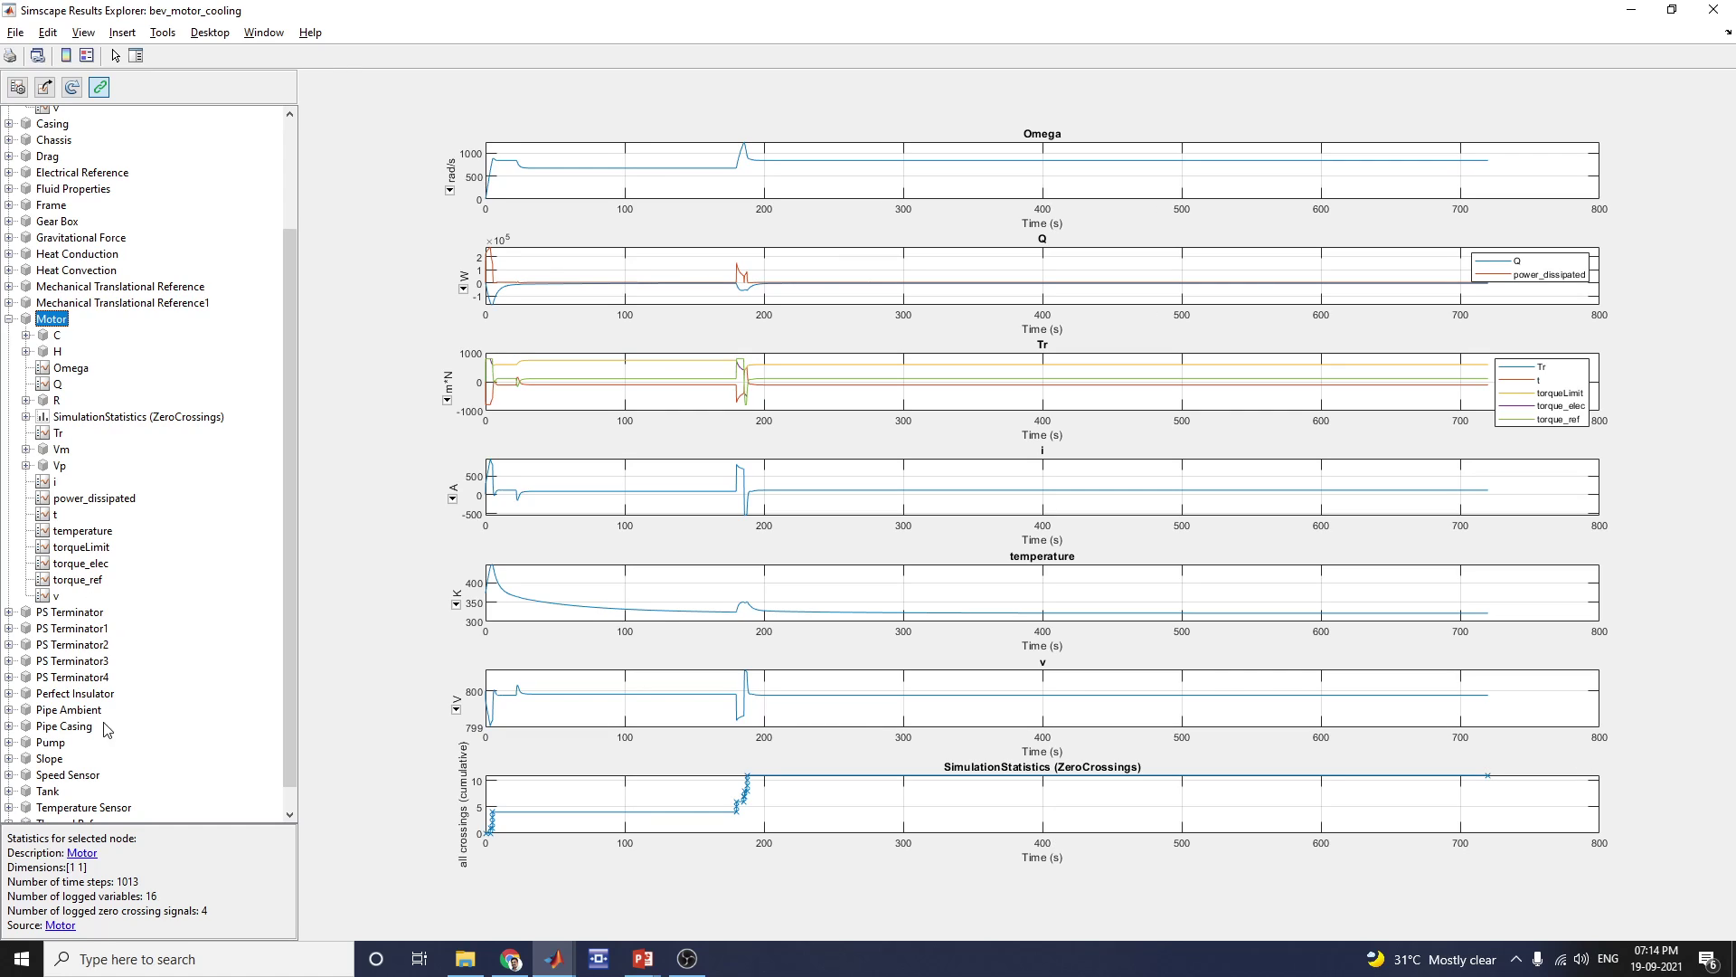
- Plot the Temperature Sensor node's logged temperature T and close the results explorer
{"action": "scroll", "coordinate": [284, 691], "scroll_direction": "down", "scroll_amount": 1}
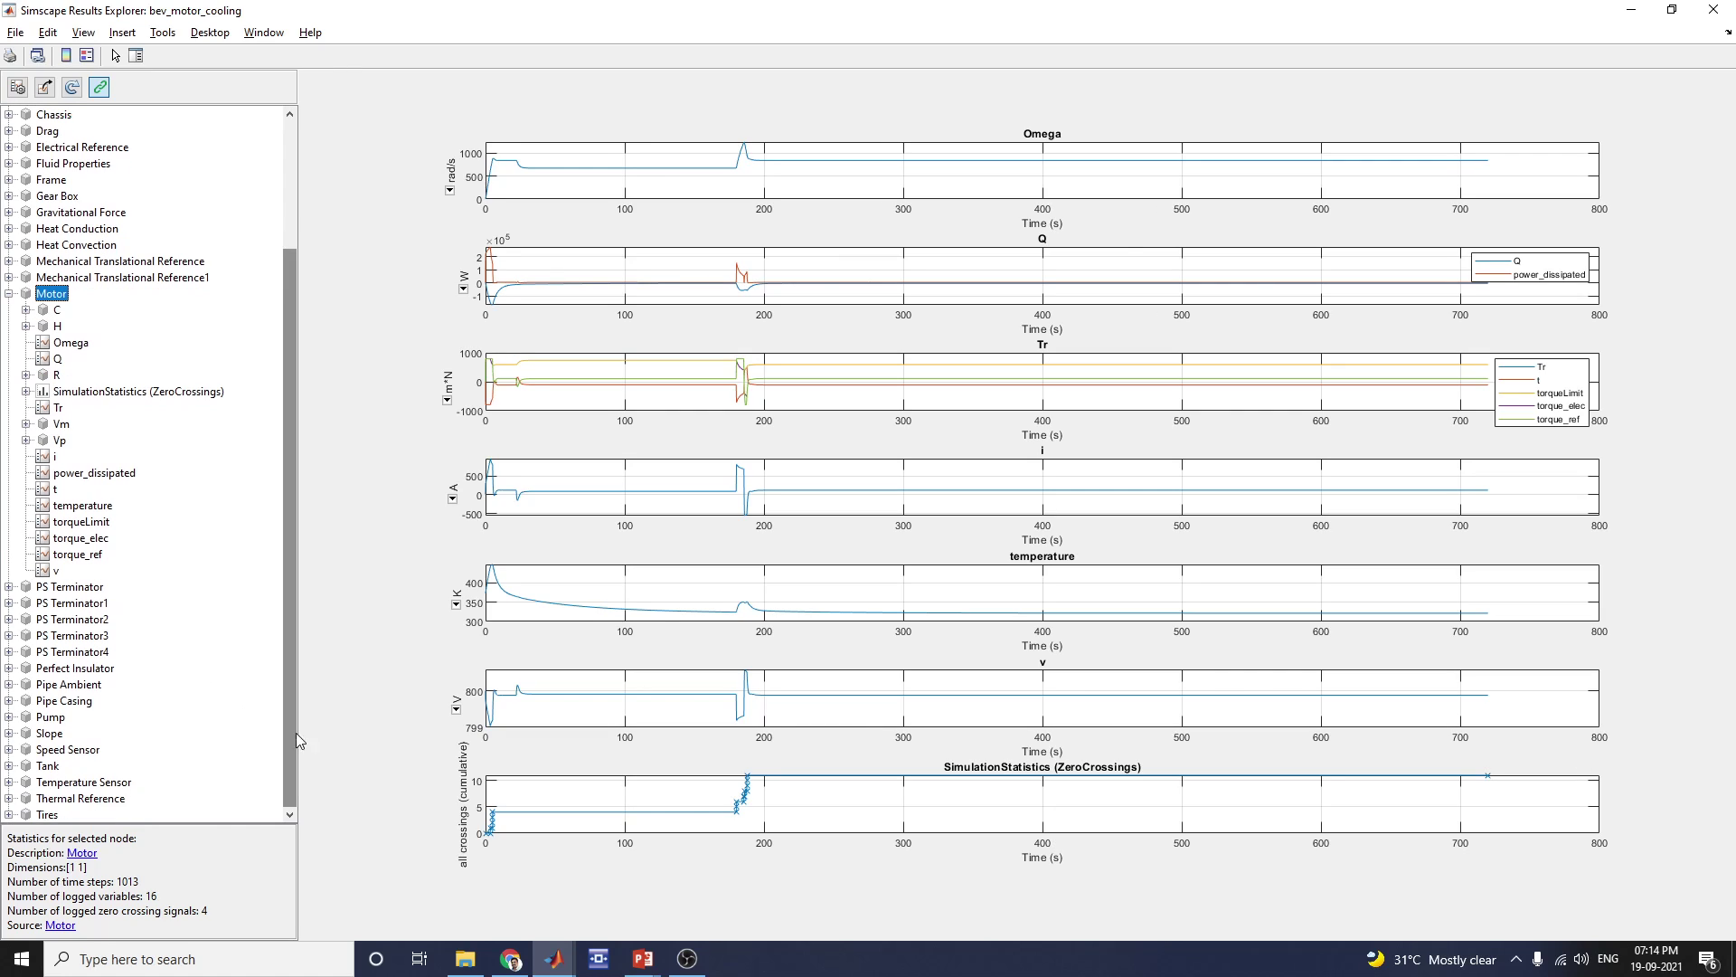
{"action": "left_click", "coordinate": [76, 783]}
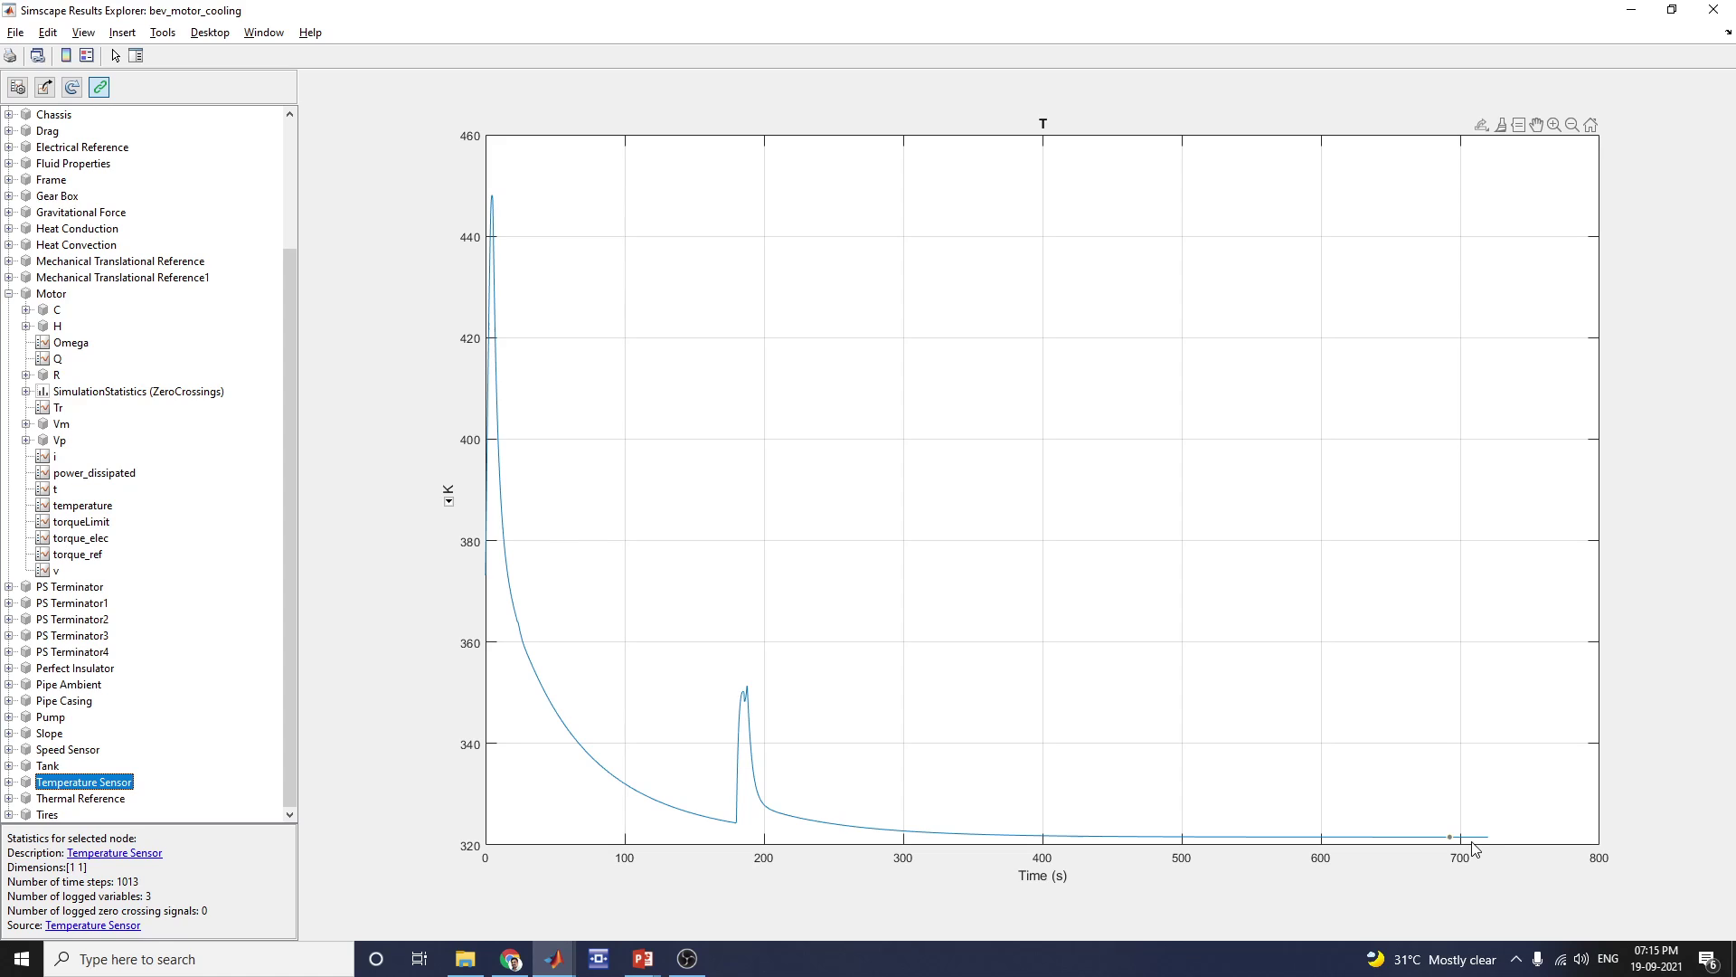
{"action": "left_click", "coordinate": [1714, 9]}
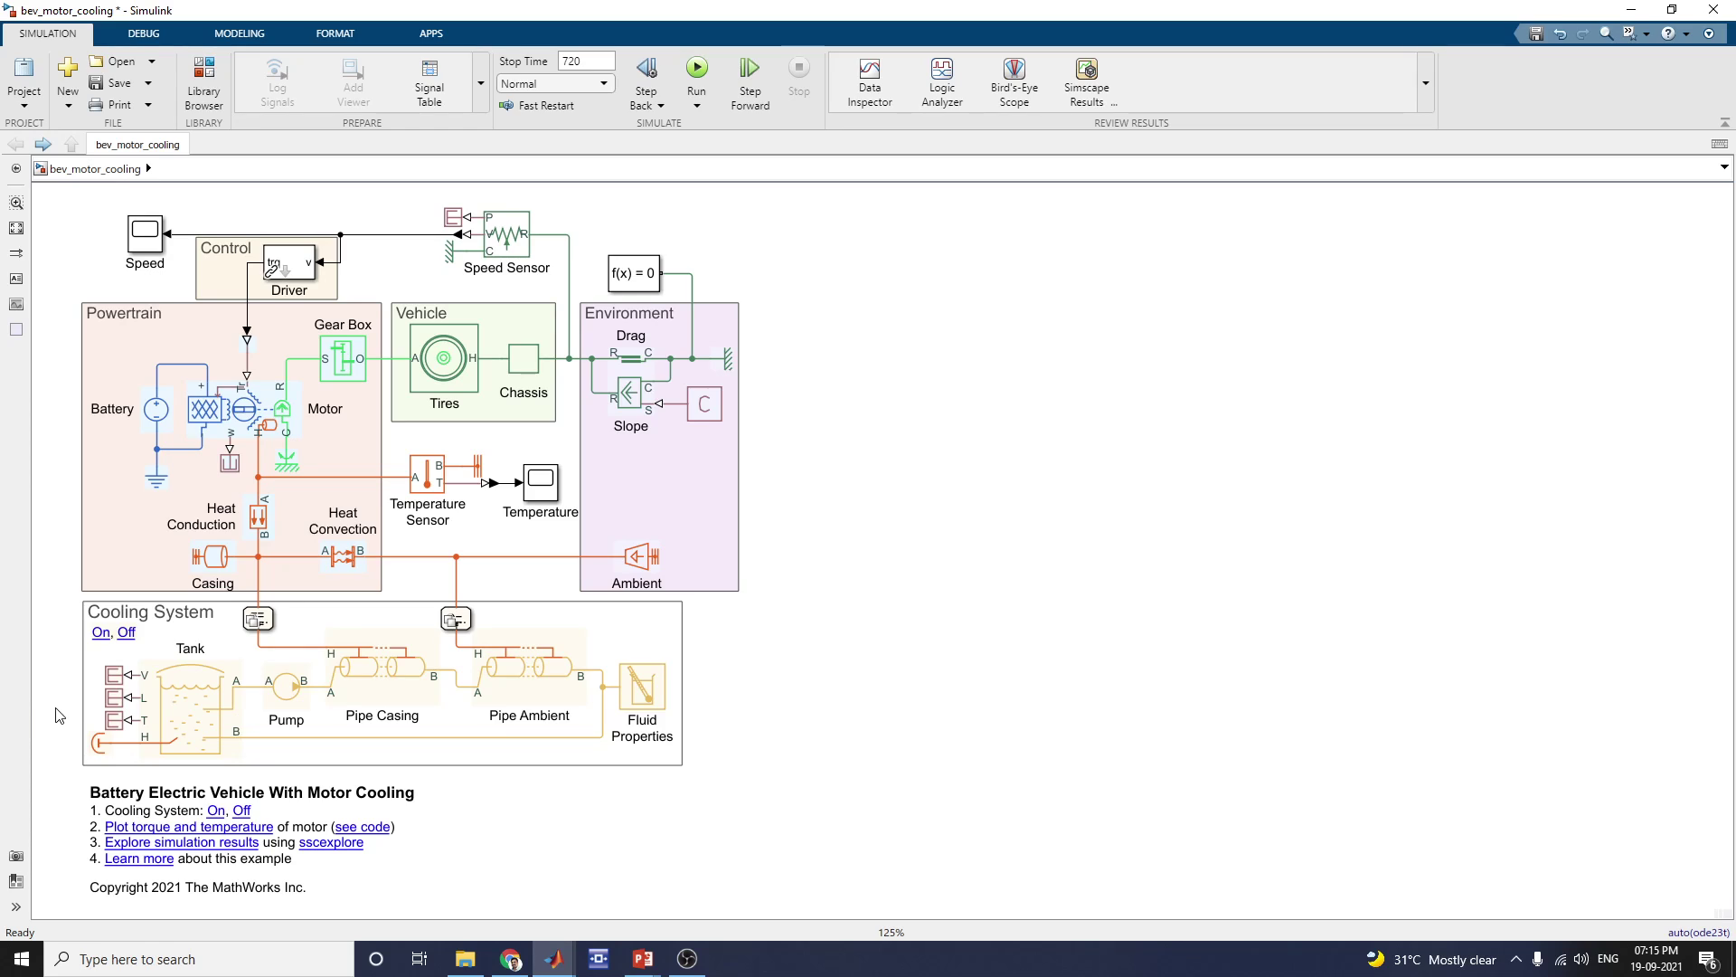
- Bring up the Speed and Temperature scopes still open in the background and close both
{"action": "mouse_move", "coordinate": [553, 958]}
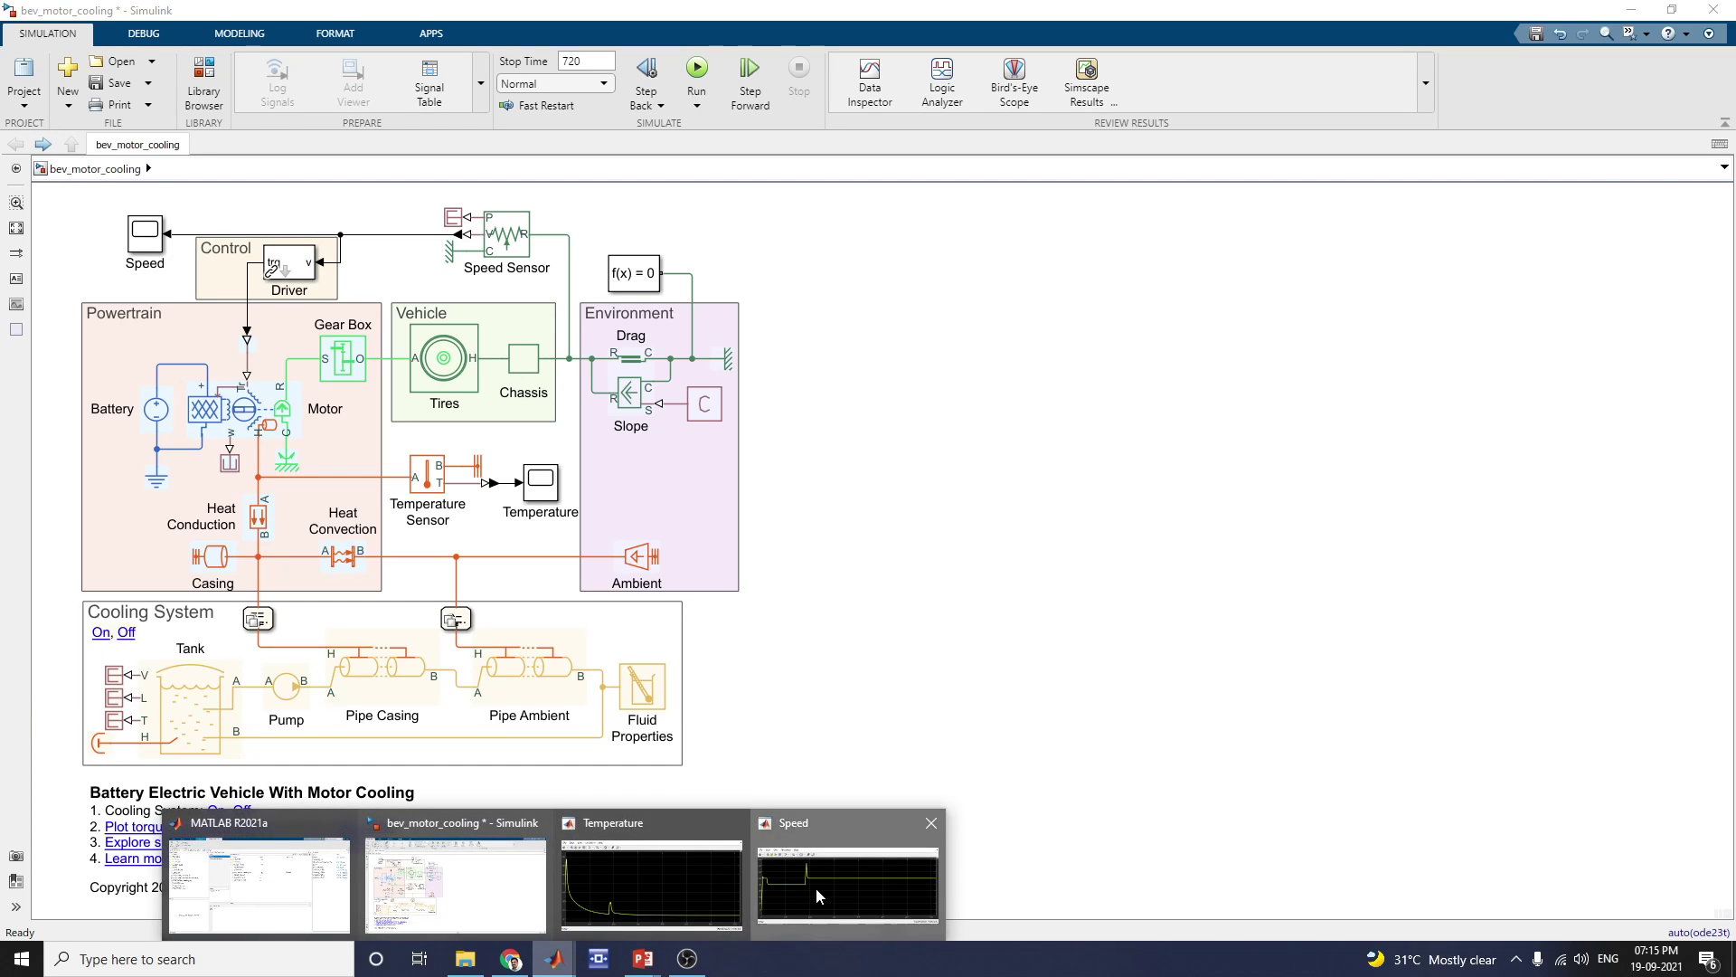
{"action": "left_click", "coordinate": [815, 888]}
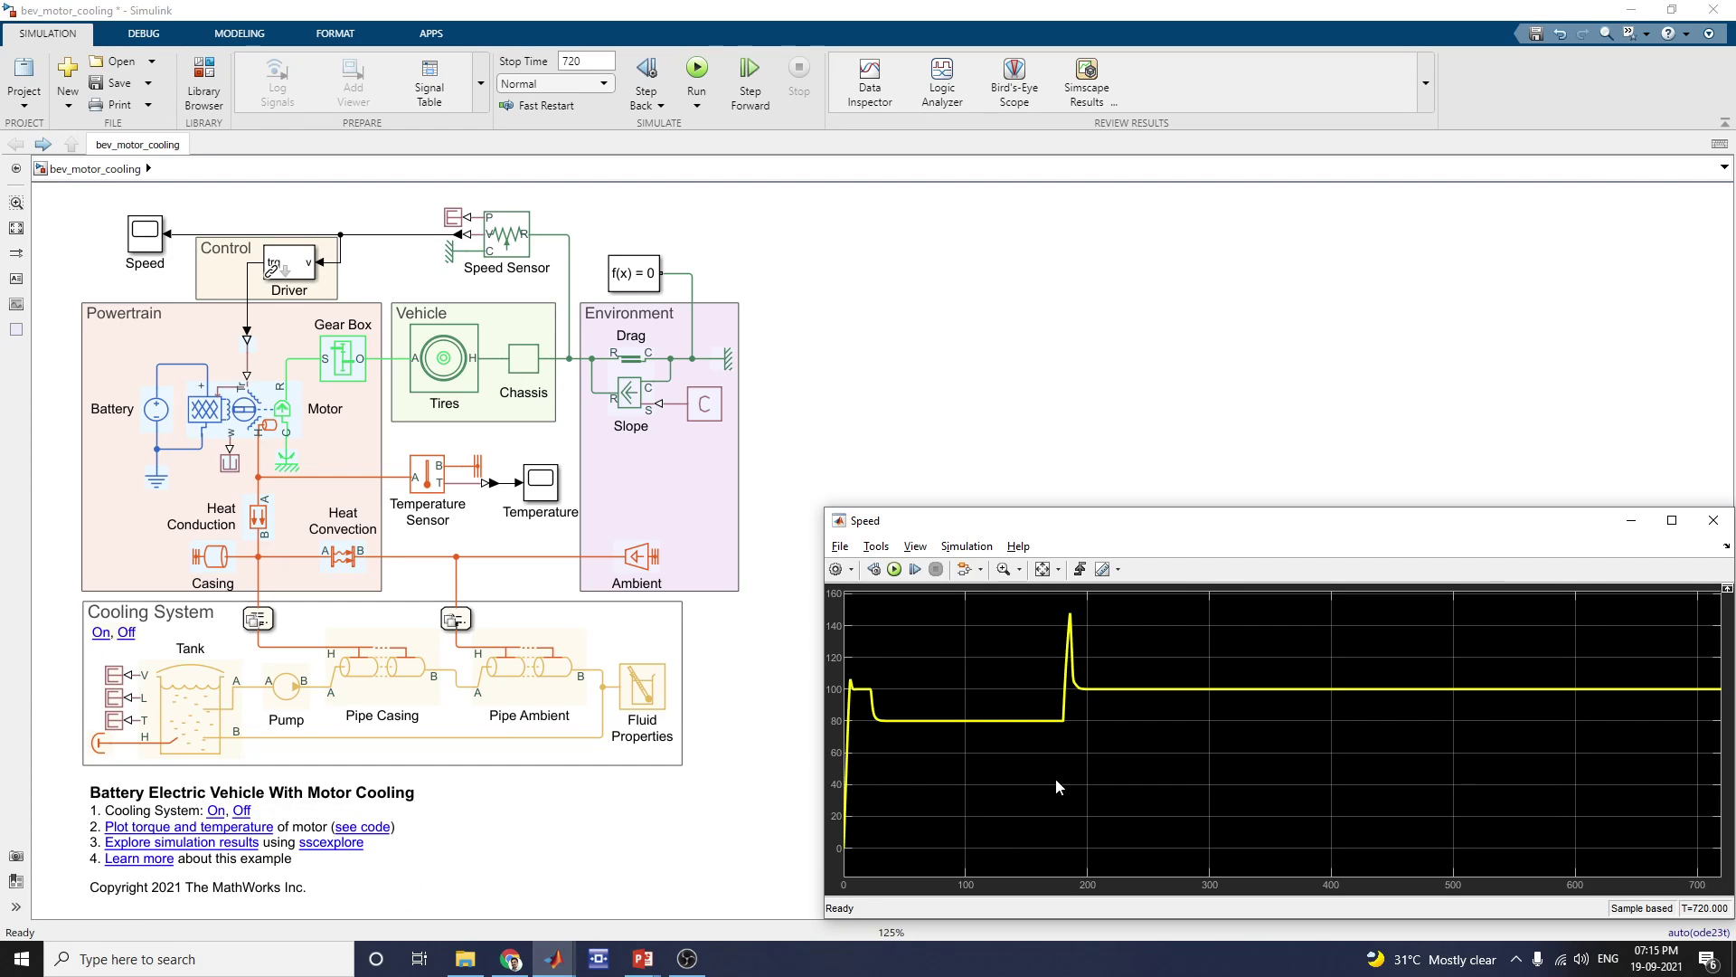
{"action": "left_click", "coordinate": [1714, 520]}
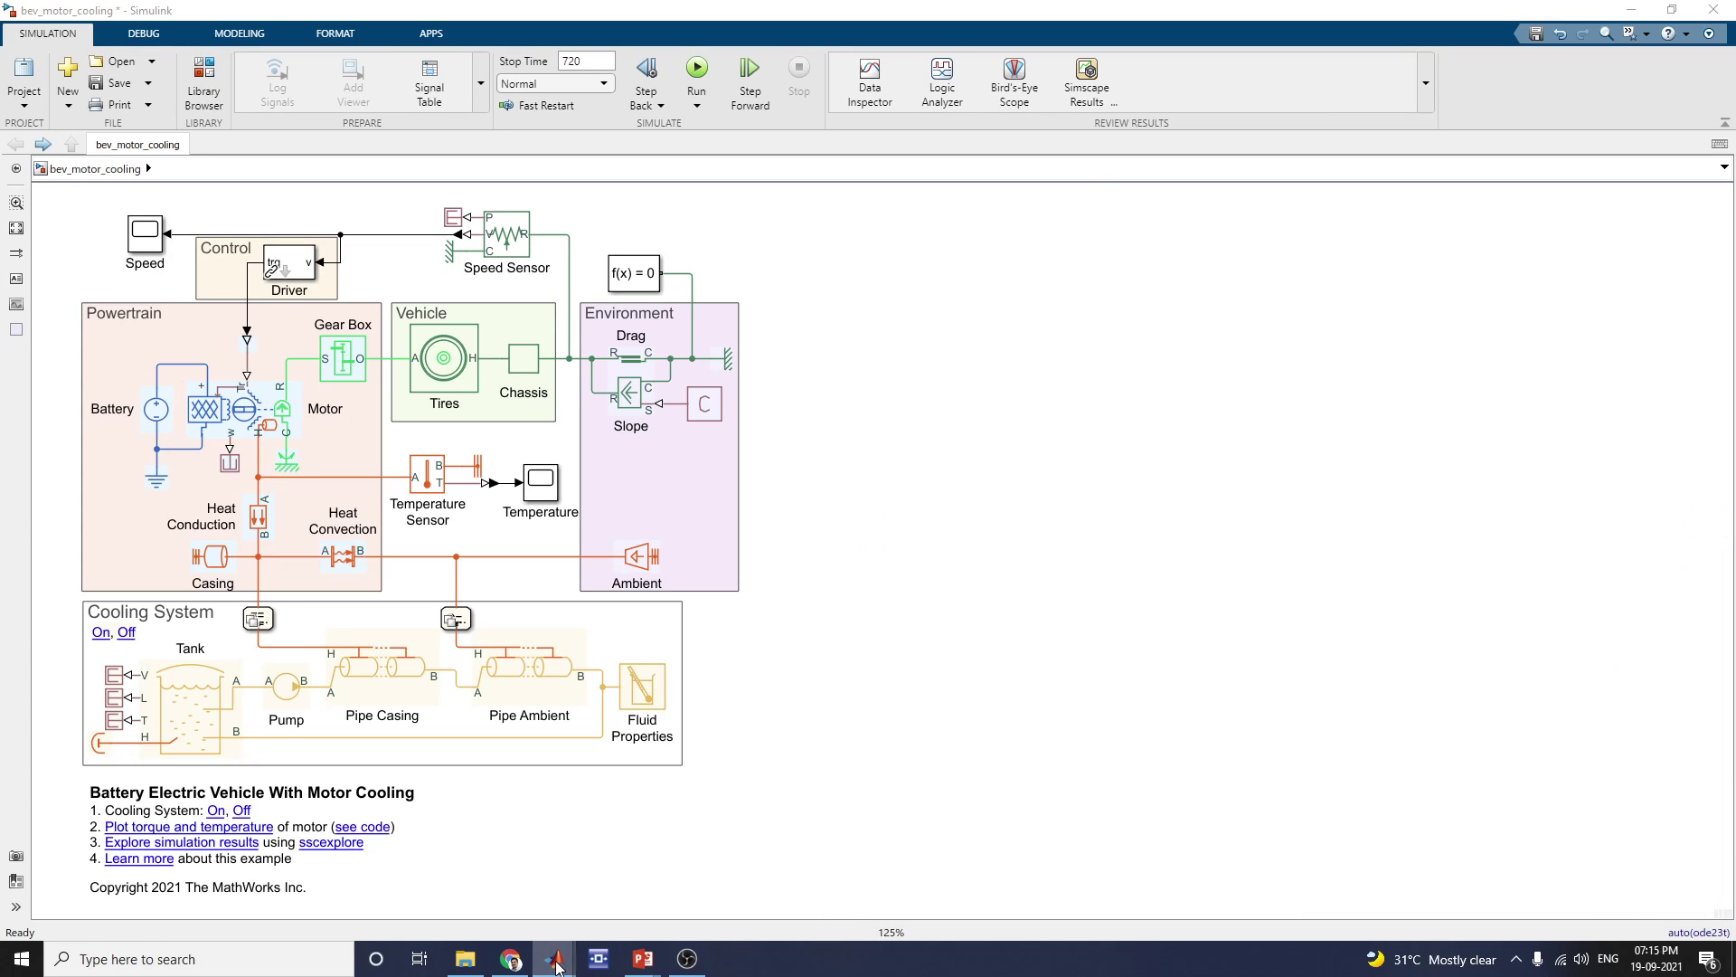
{"action": "mouse_move", "coordinate": [553, 958]}
{"action": "left_click", "coordinate": [762, 881]}
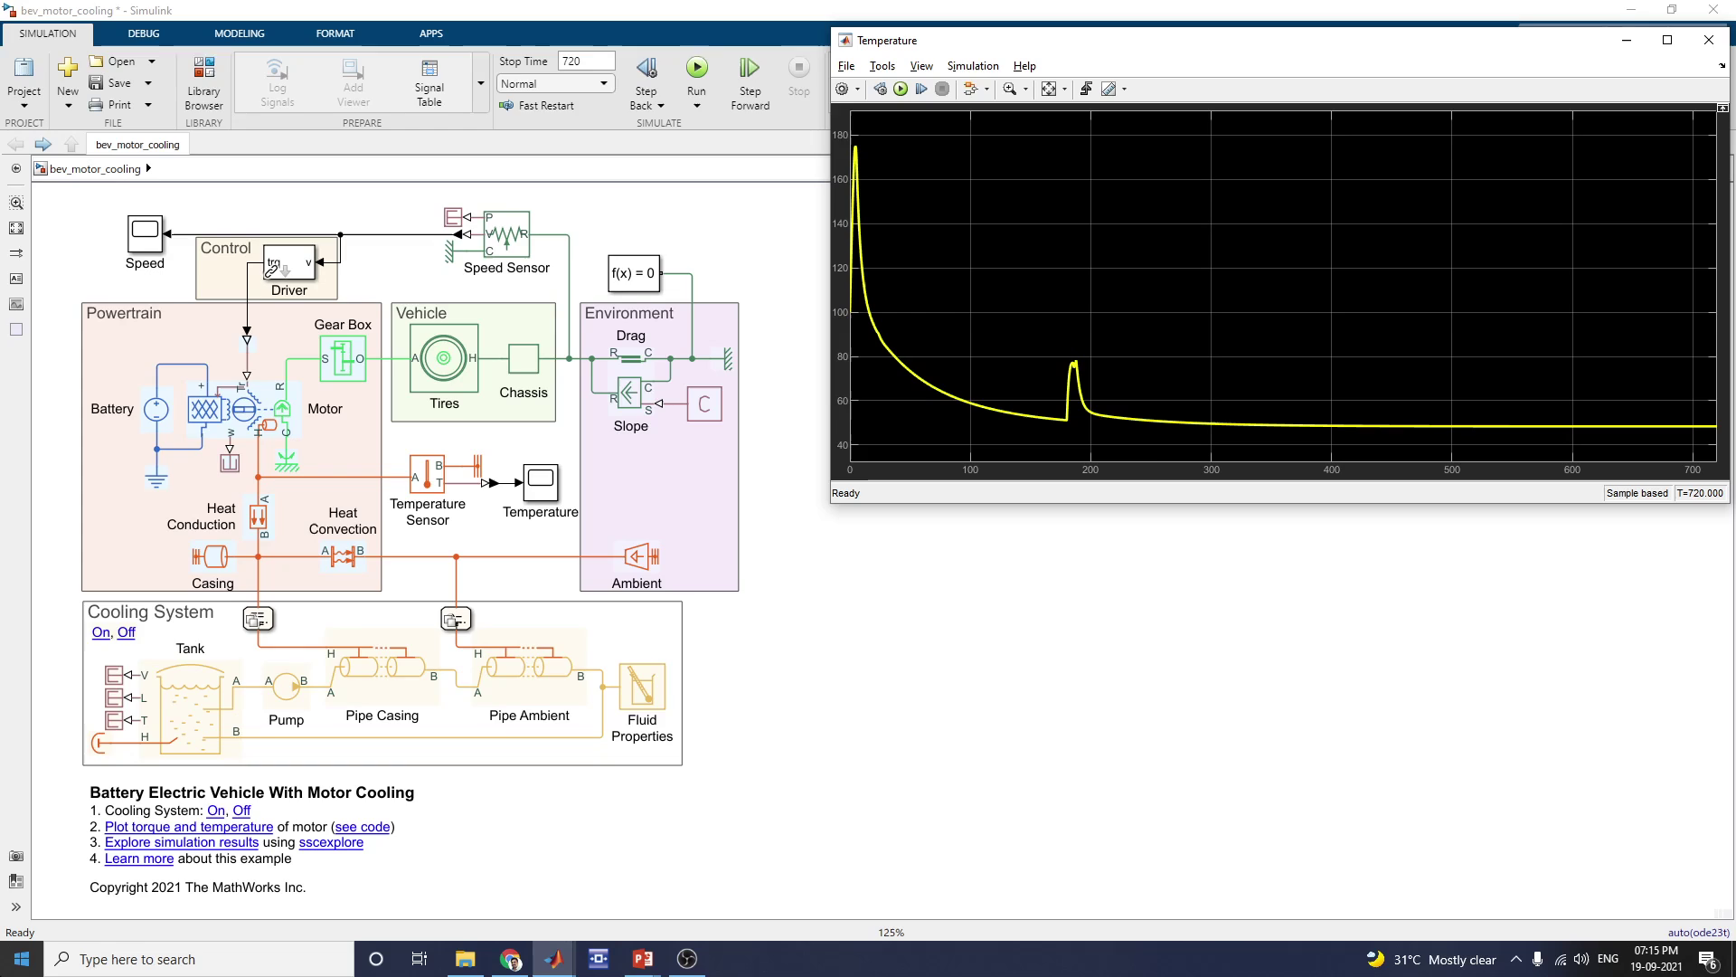
{"action": "left_click", "coordinate": [1708, 40]}
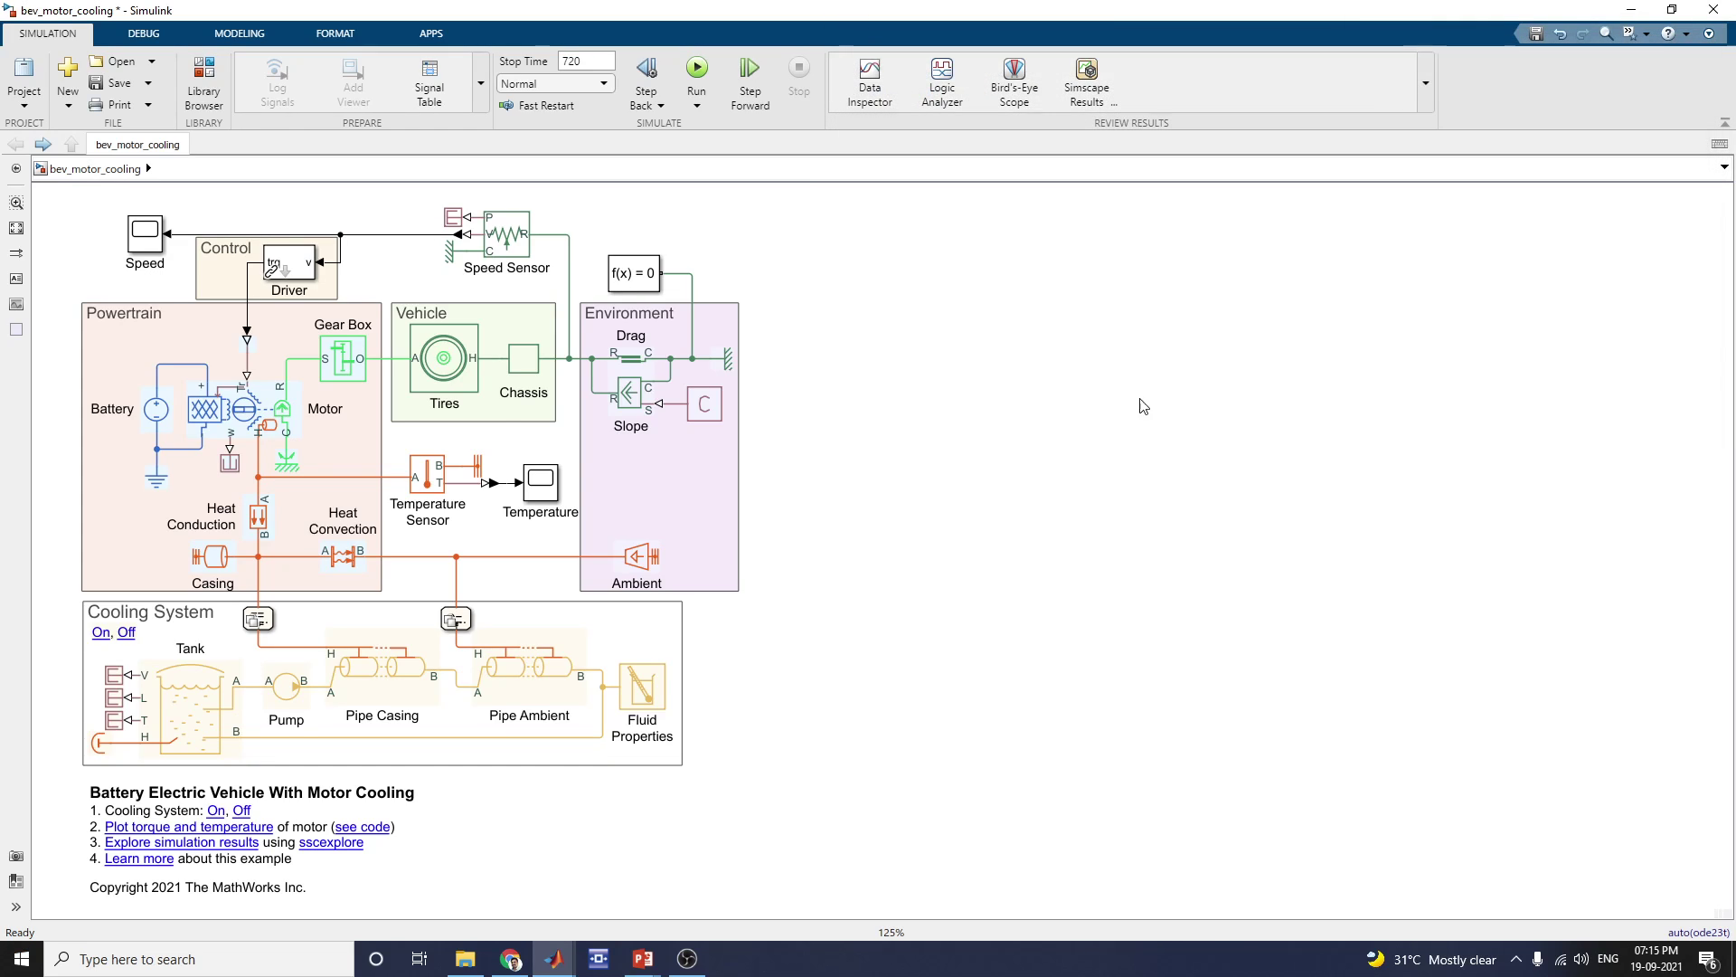
- Turn the Cooling System off and run the simulation with a stop time of 720
{"action": "left_click", "coordinate": [128, 634]}
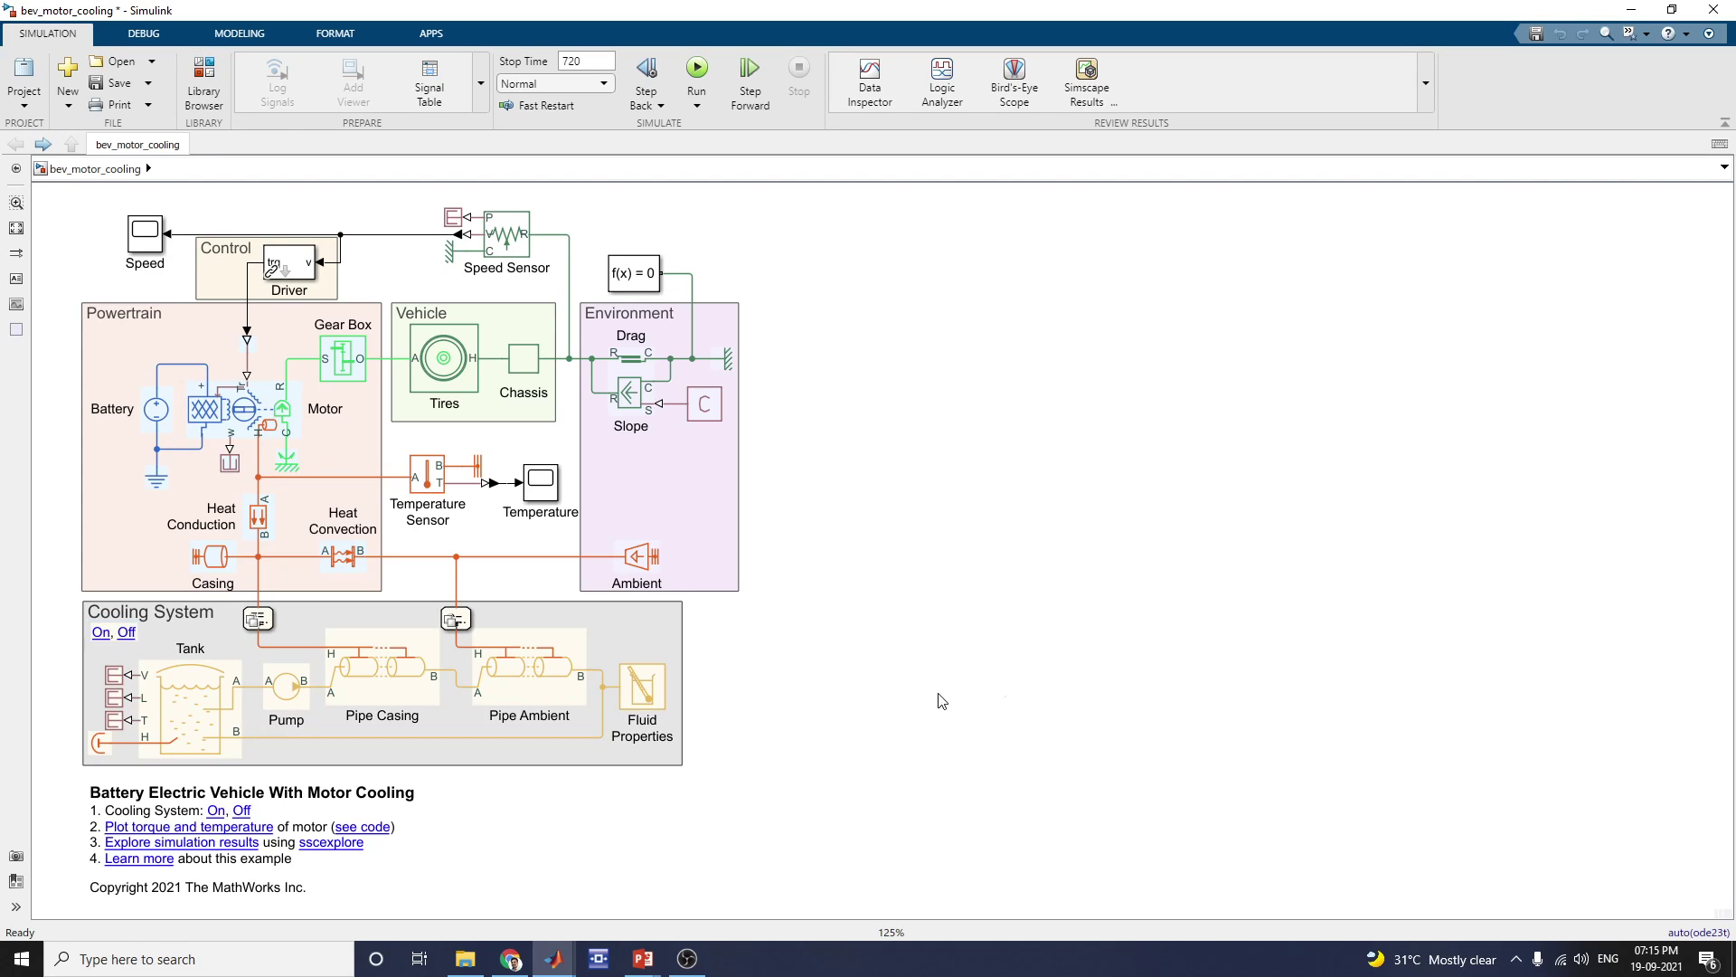
{"action": "left_click", "coordinate": [581, 687]}
{"action": "left_click", "coordinate": [812, 359]}
{"action": "left_click", "coordinate": [696, 71]}
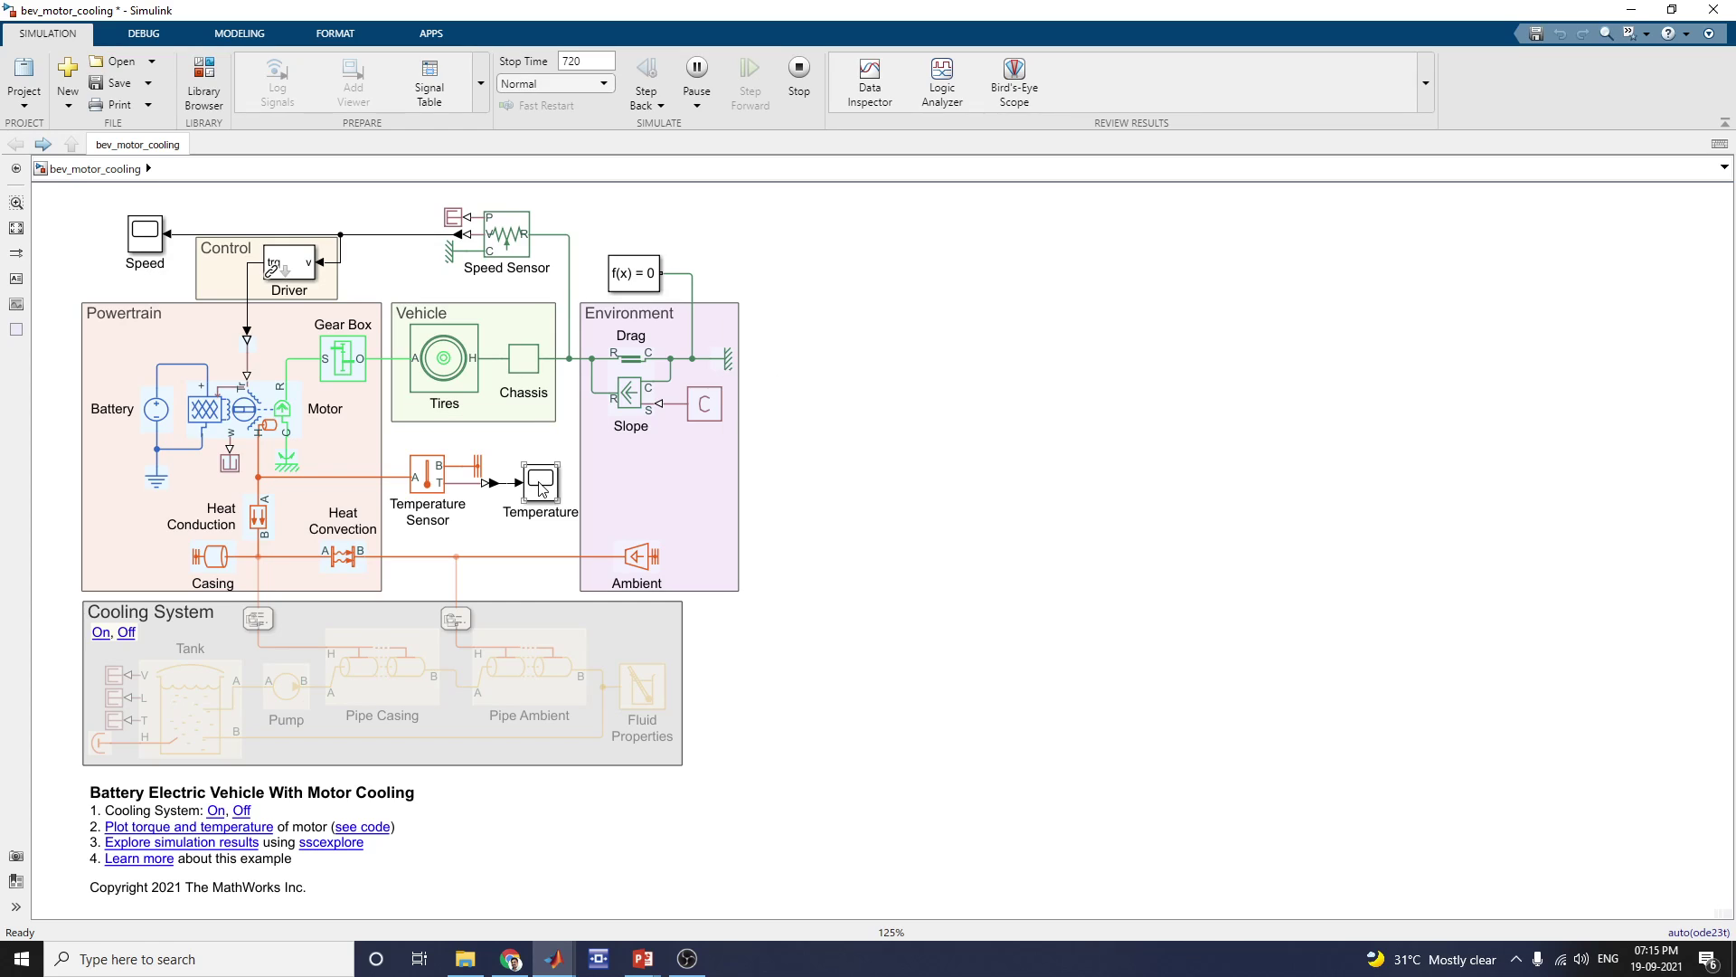
- Open the Temperature scope, examine the motor temperature curve without cooling at full size, and close the scope
{"action": "double_click", "coordinate": [541, 485]}
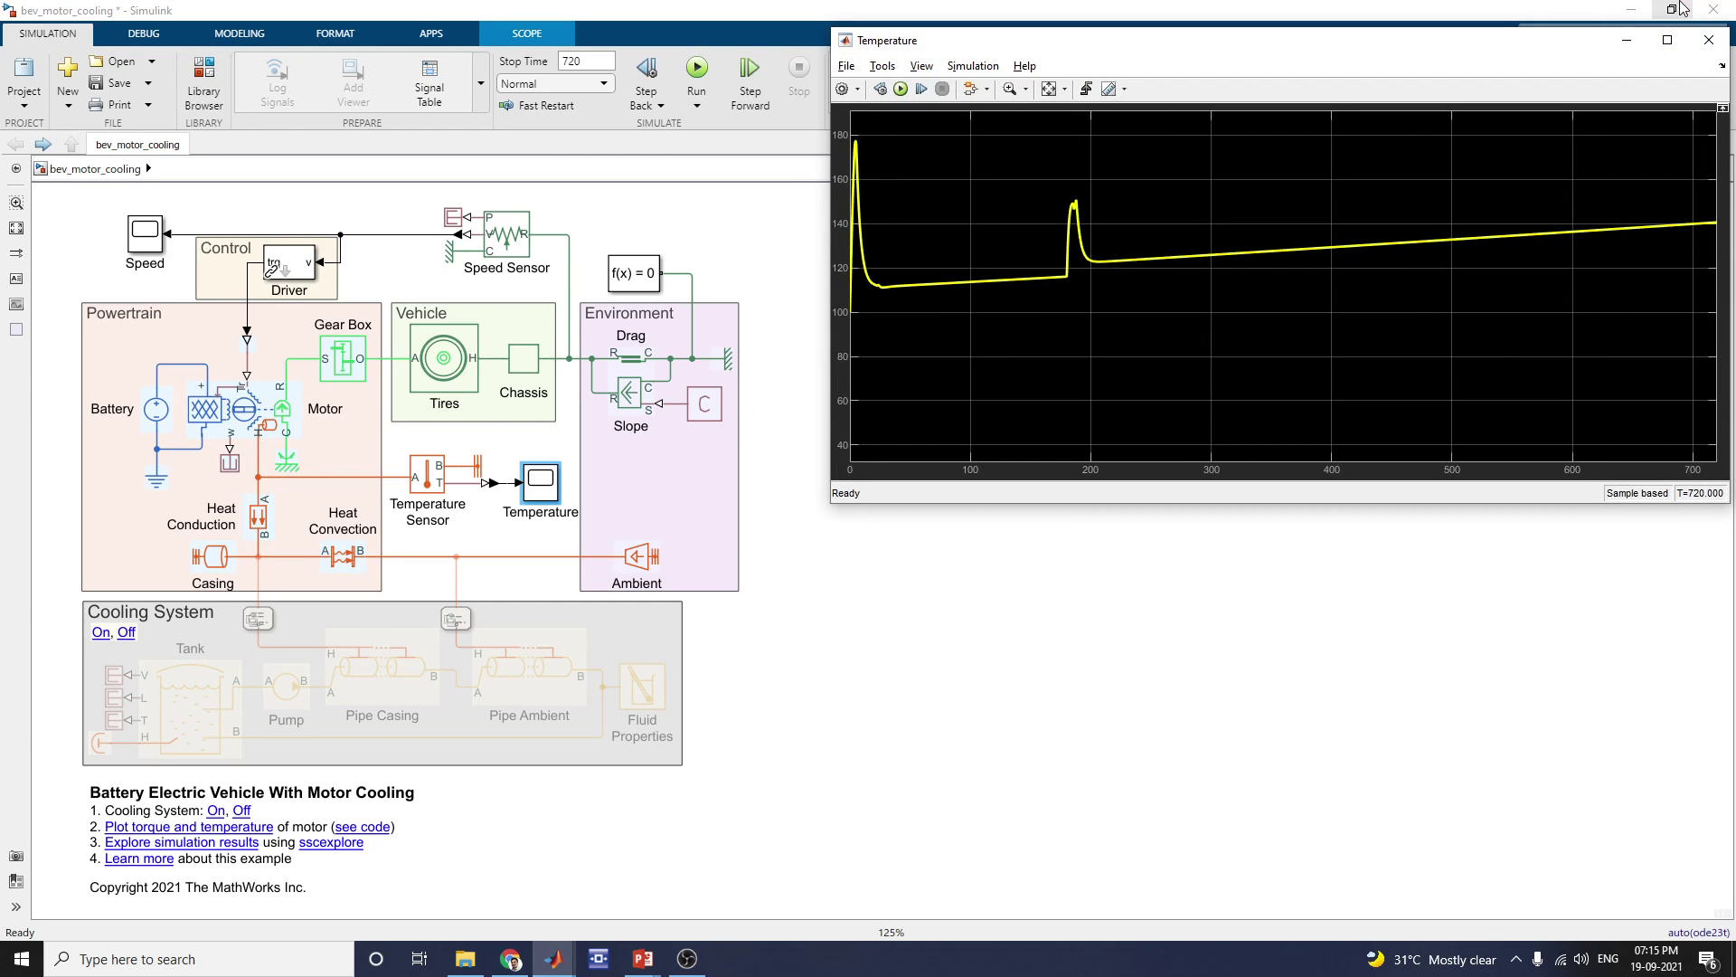
{"action": "left_click", "coordinate": [1666, 39]}
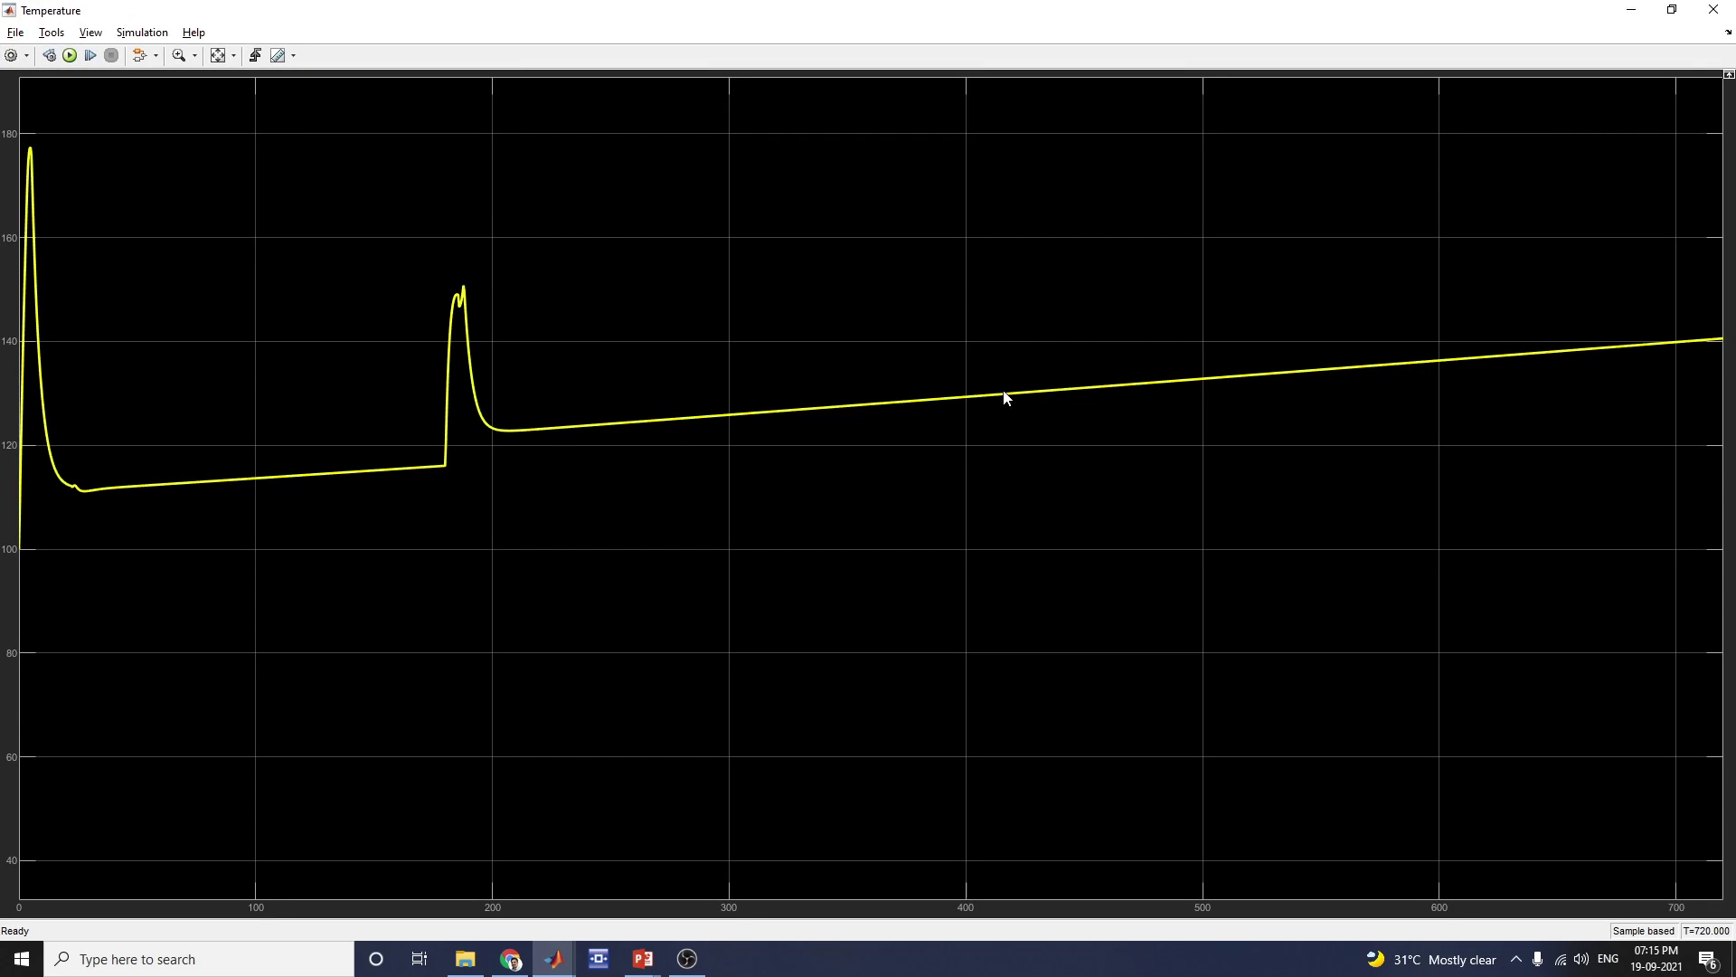
{"action": "left_click", "coordinate": [1714, 9]}
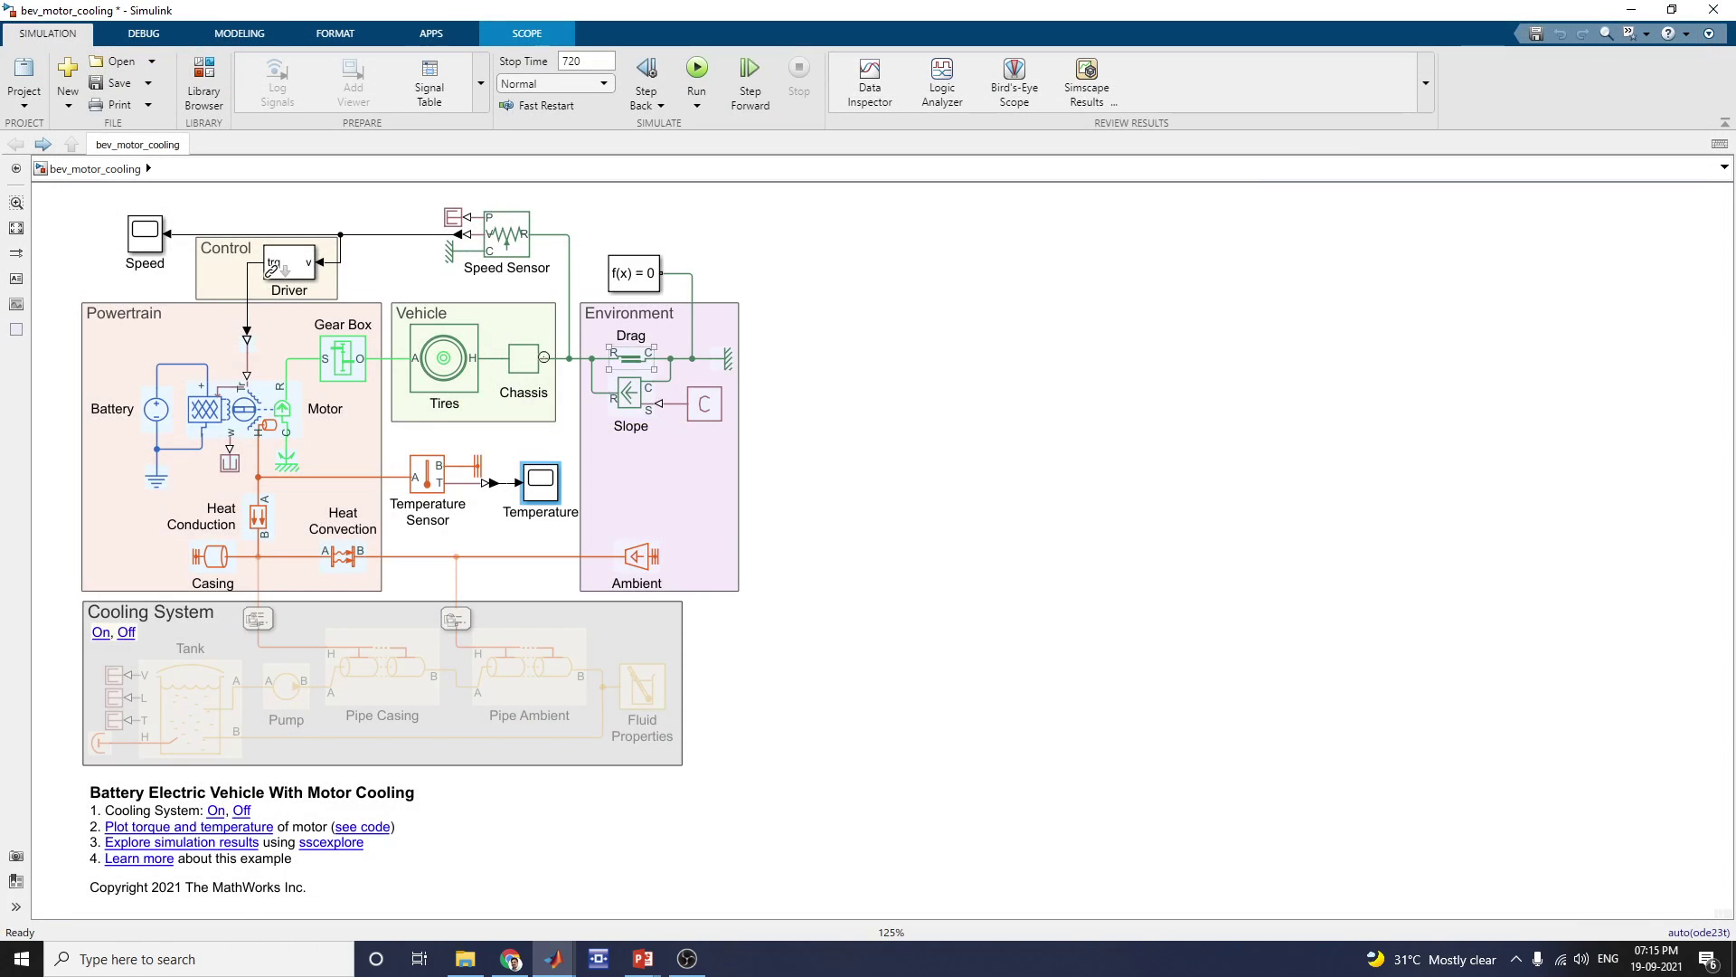
- Open the Speed scope, examine the vehicle speed curve at full size, and close the scope
{"action": "double_click", "coordinate": [131, 242]}
{"action": "left_click", "coordinate": [1669, 515]}
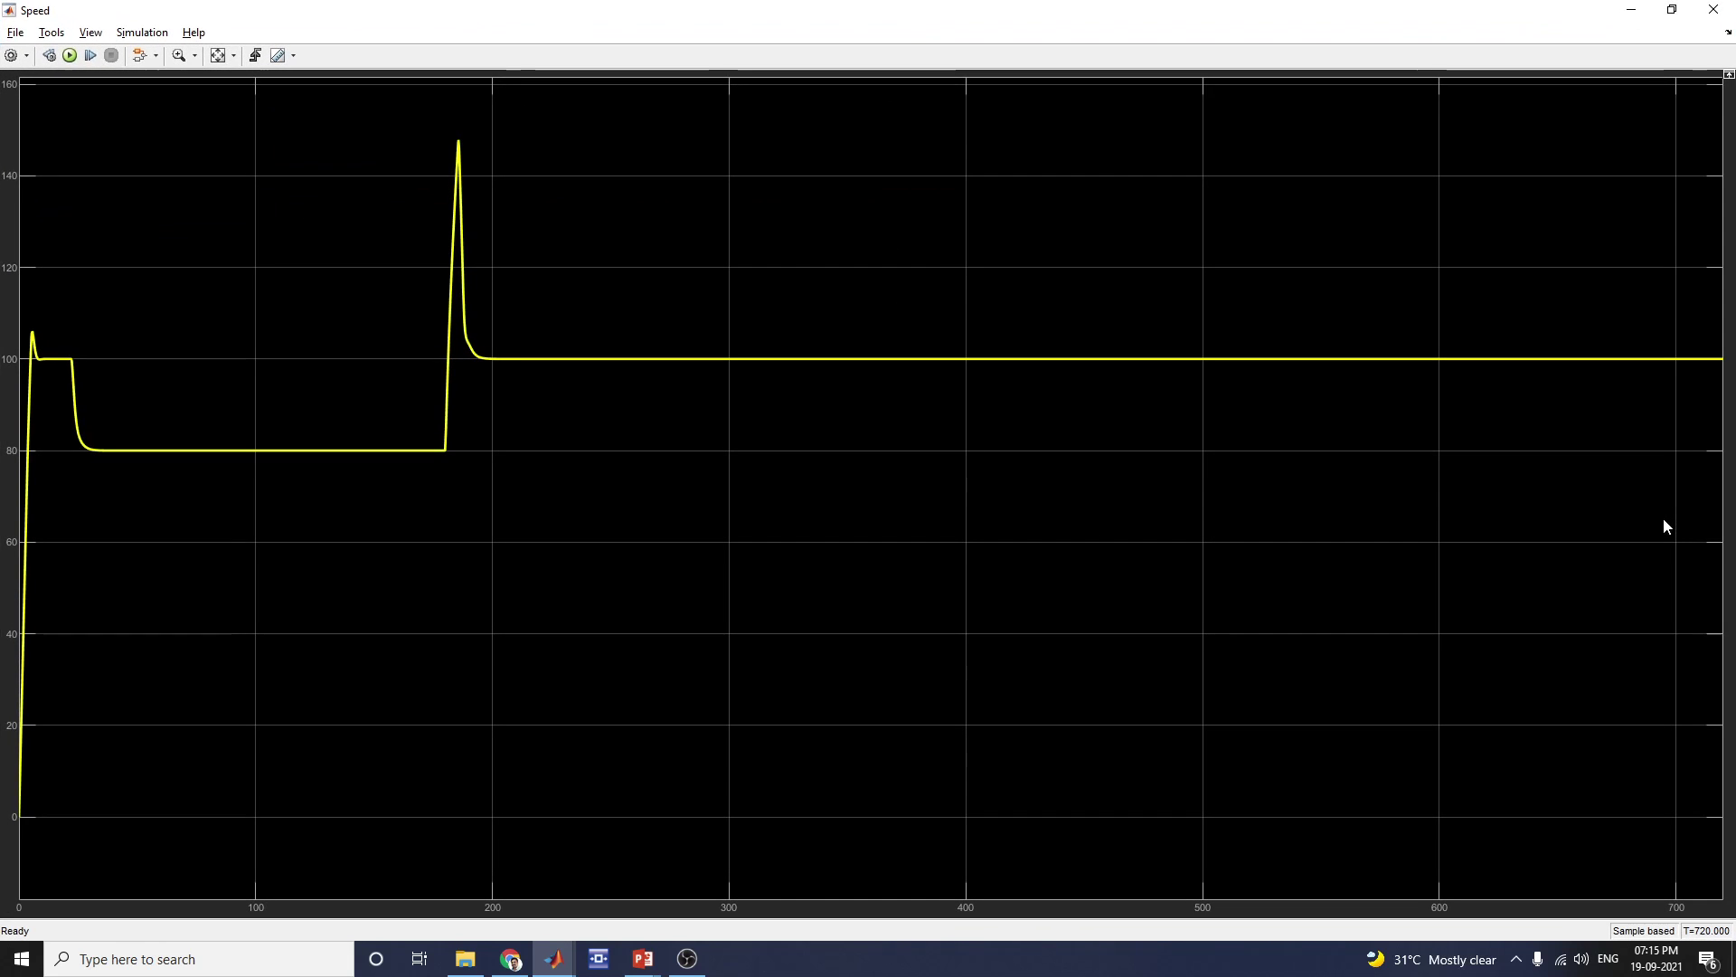
{"action": "left_click", "coordinate": [1714, 9]}
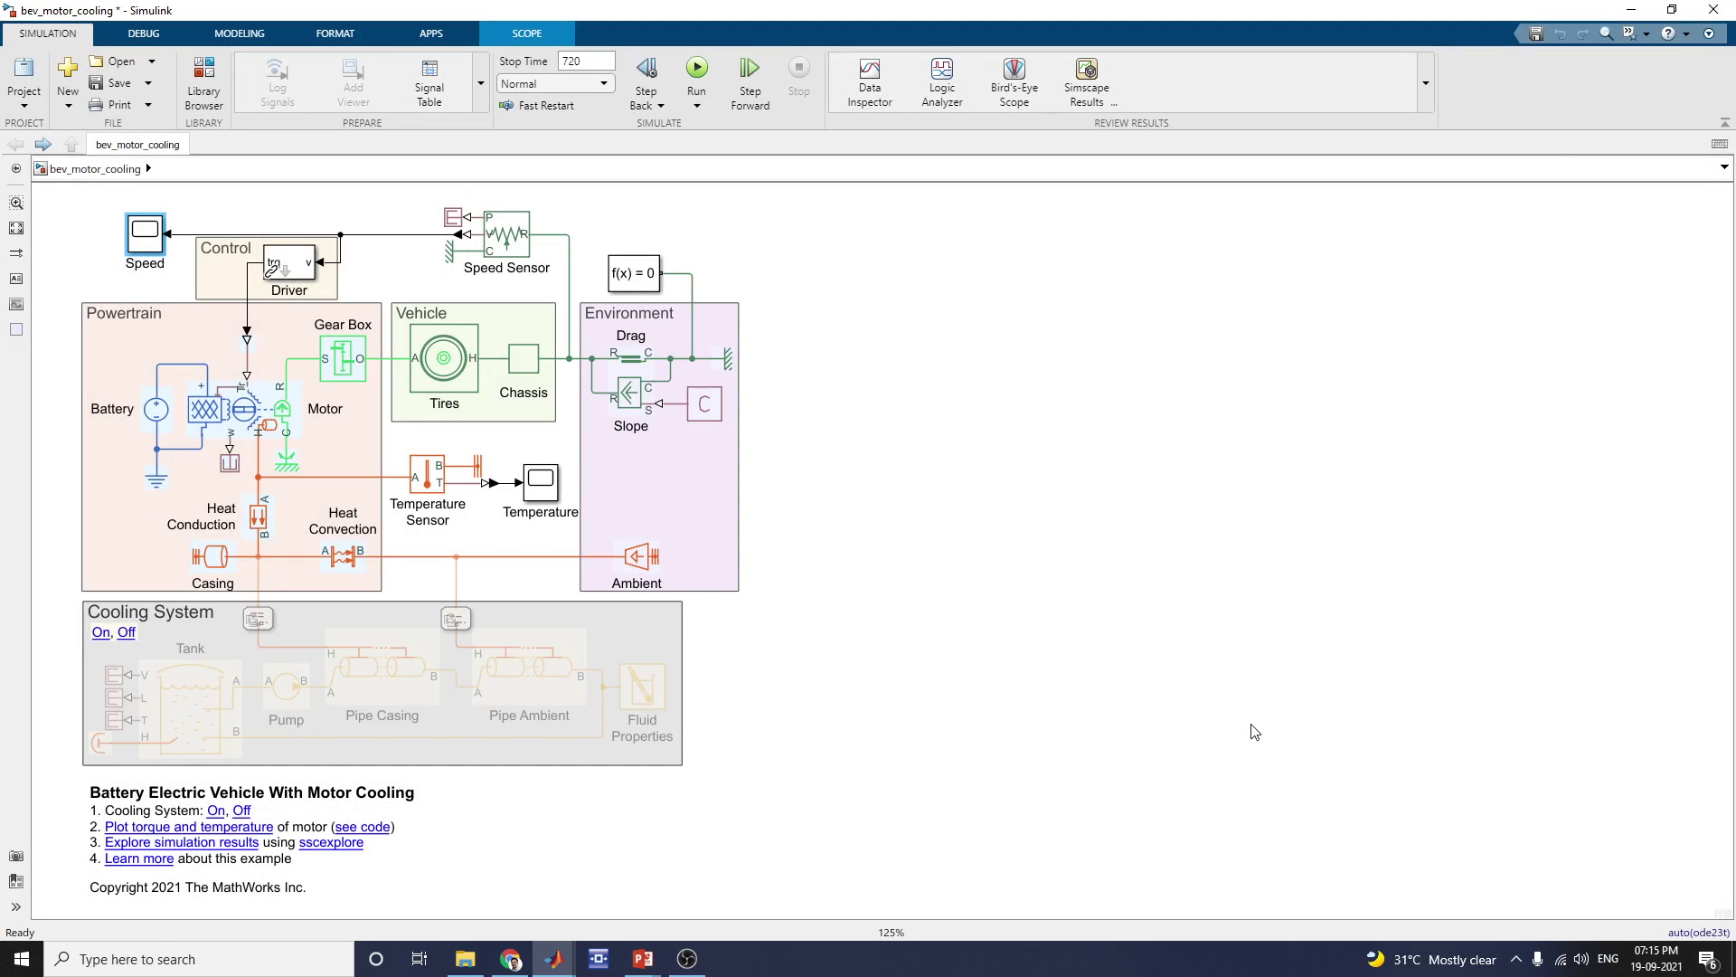
- Plot the motor torque and temperature, enlarge the figure to inspect the torque spike in the Motor Torque plot, and close it
{"action": "left_click", "coordinate": [200, 833]}
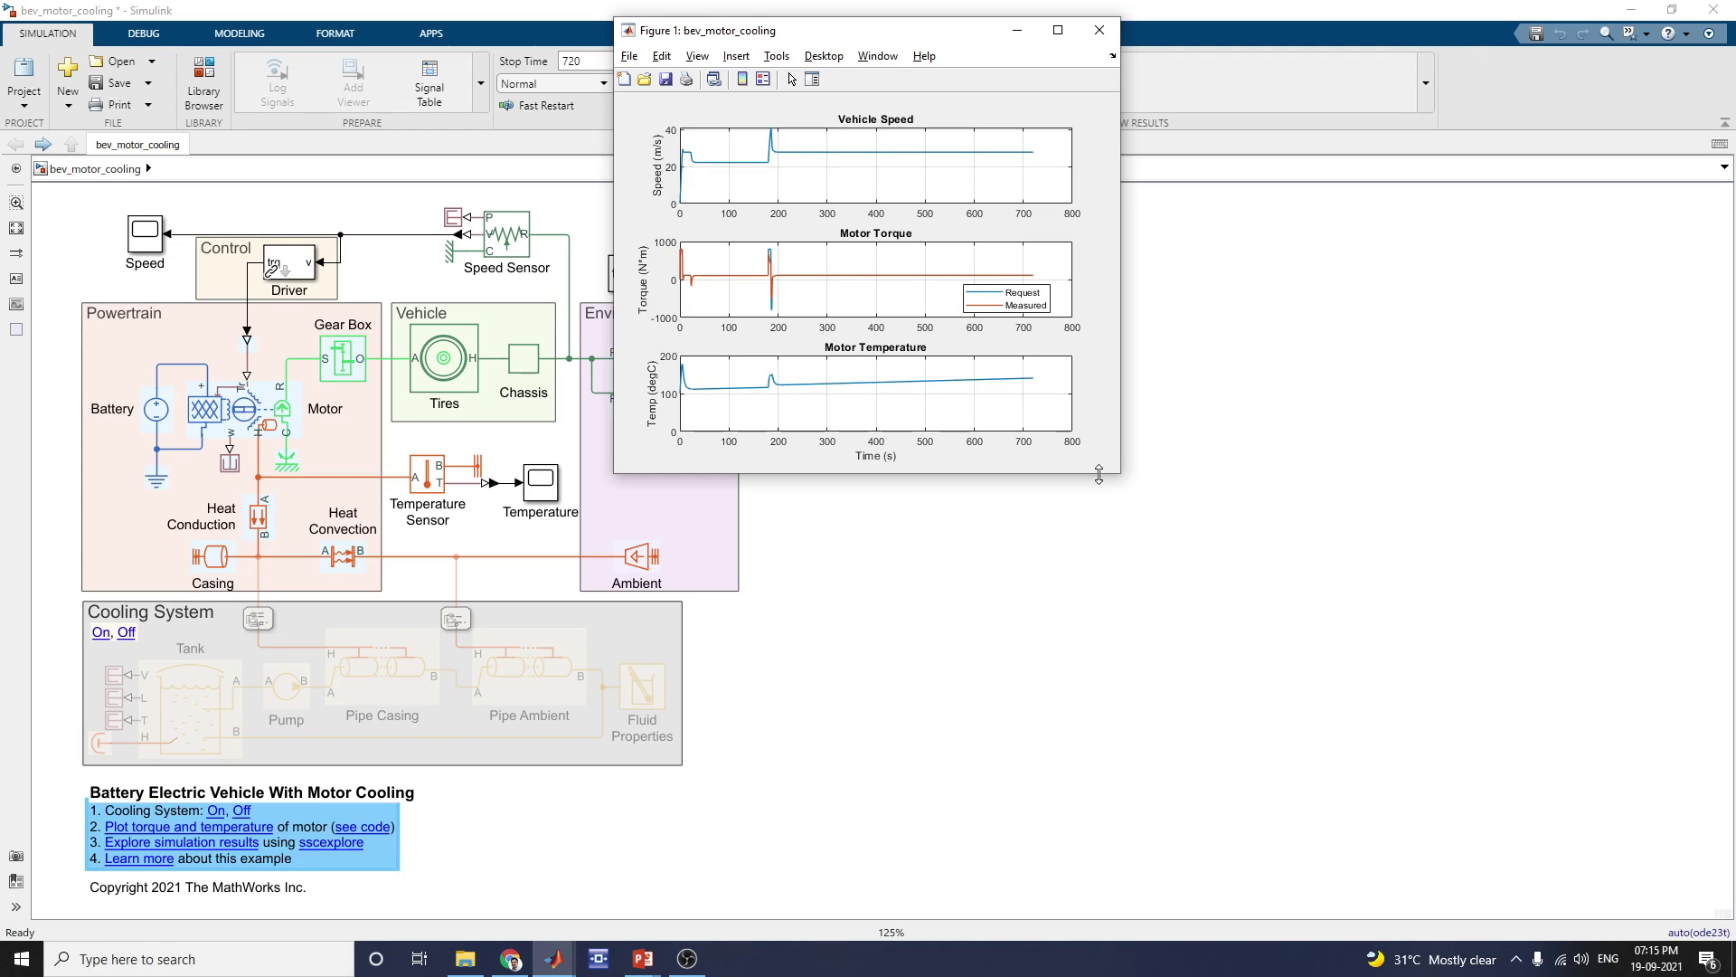
{"action": "left_click_drag", "start_coordinate": [1122, 480], "coordinate": [1706, 919]}
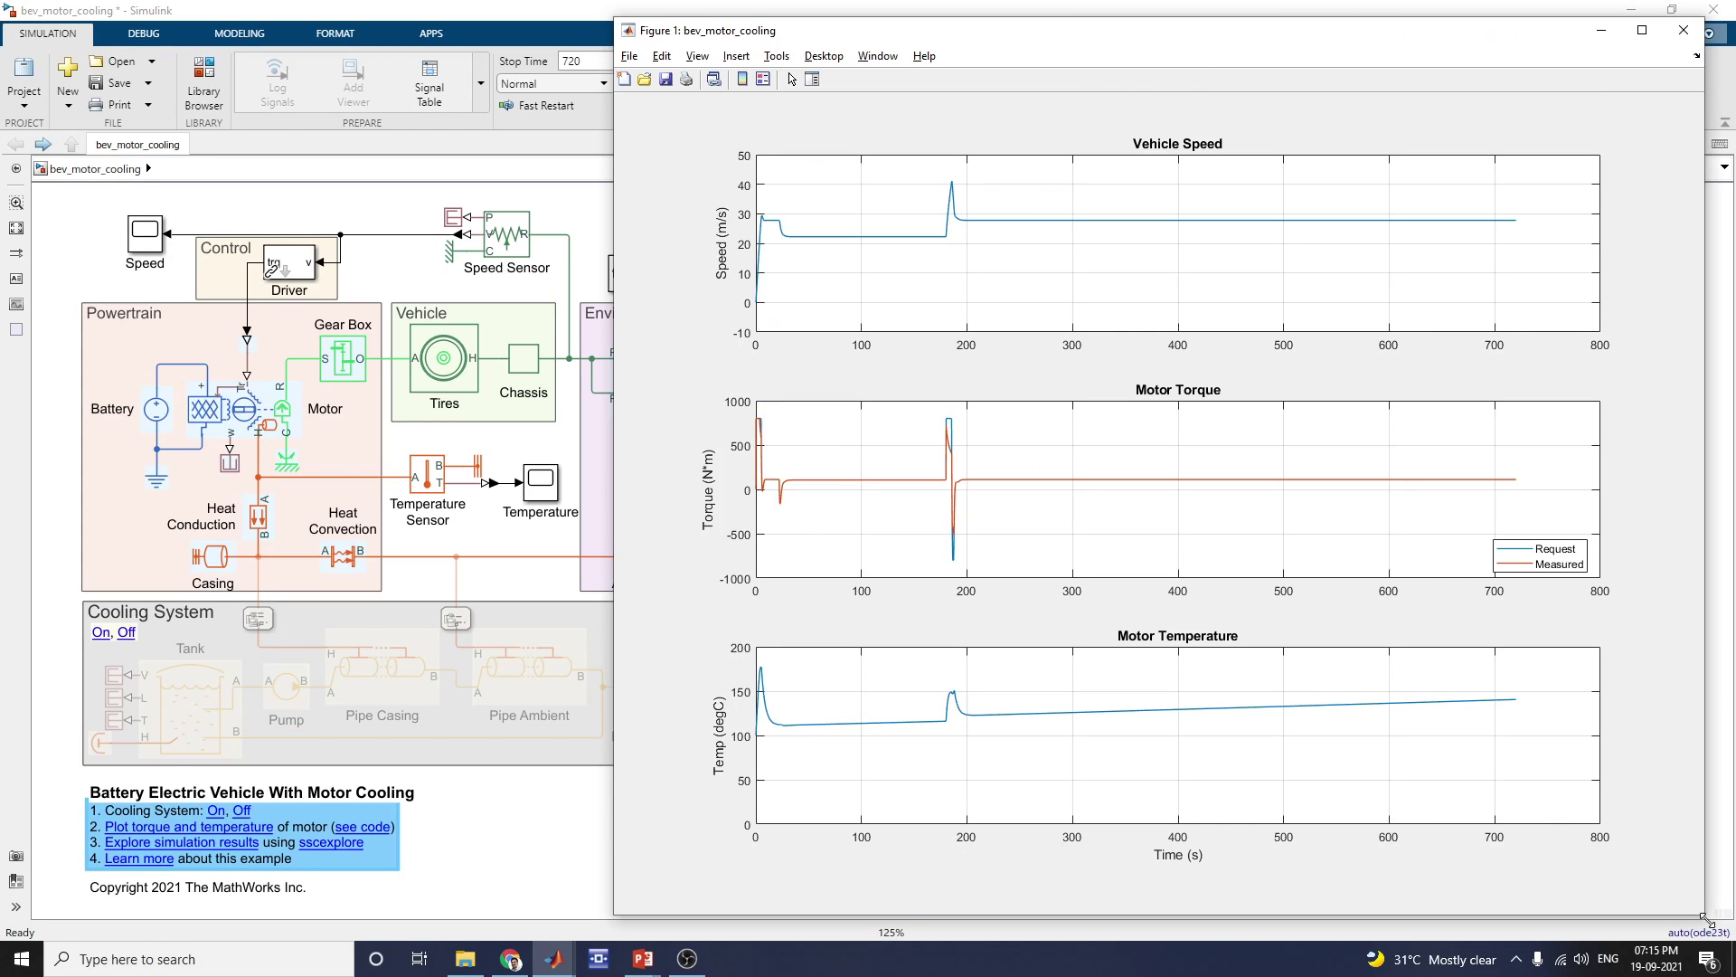
{"action": "mouse_move", "coordinate": [1562, 647]}
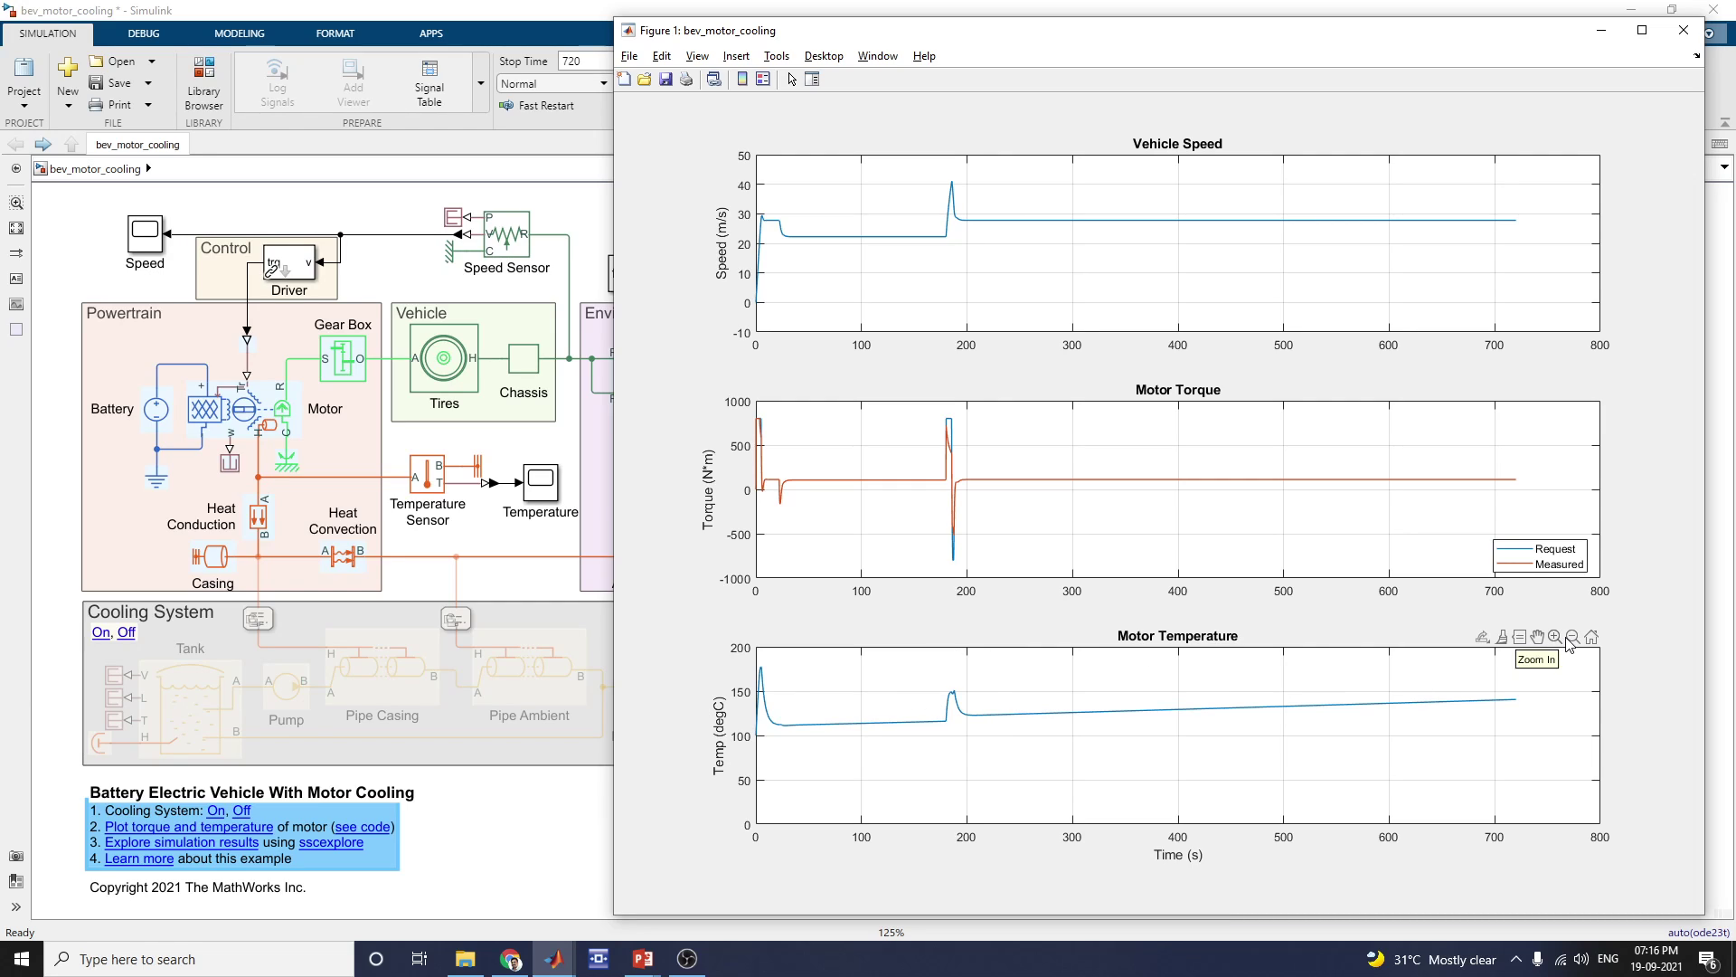
{"action": "left_click", "coordinate": [948, 454]}
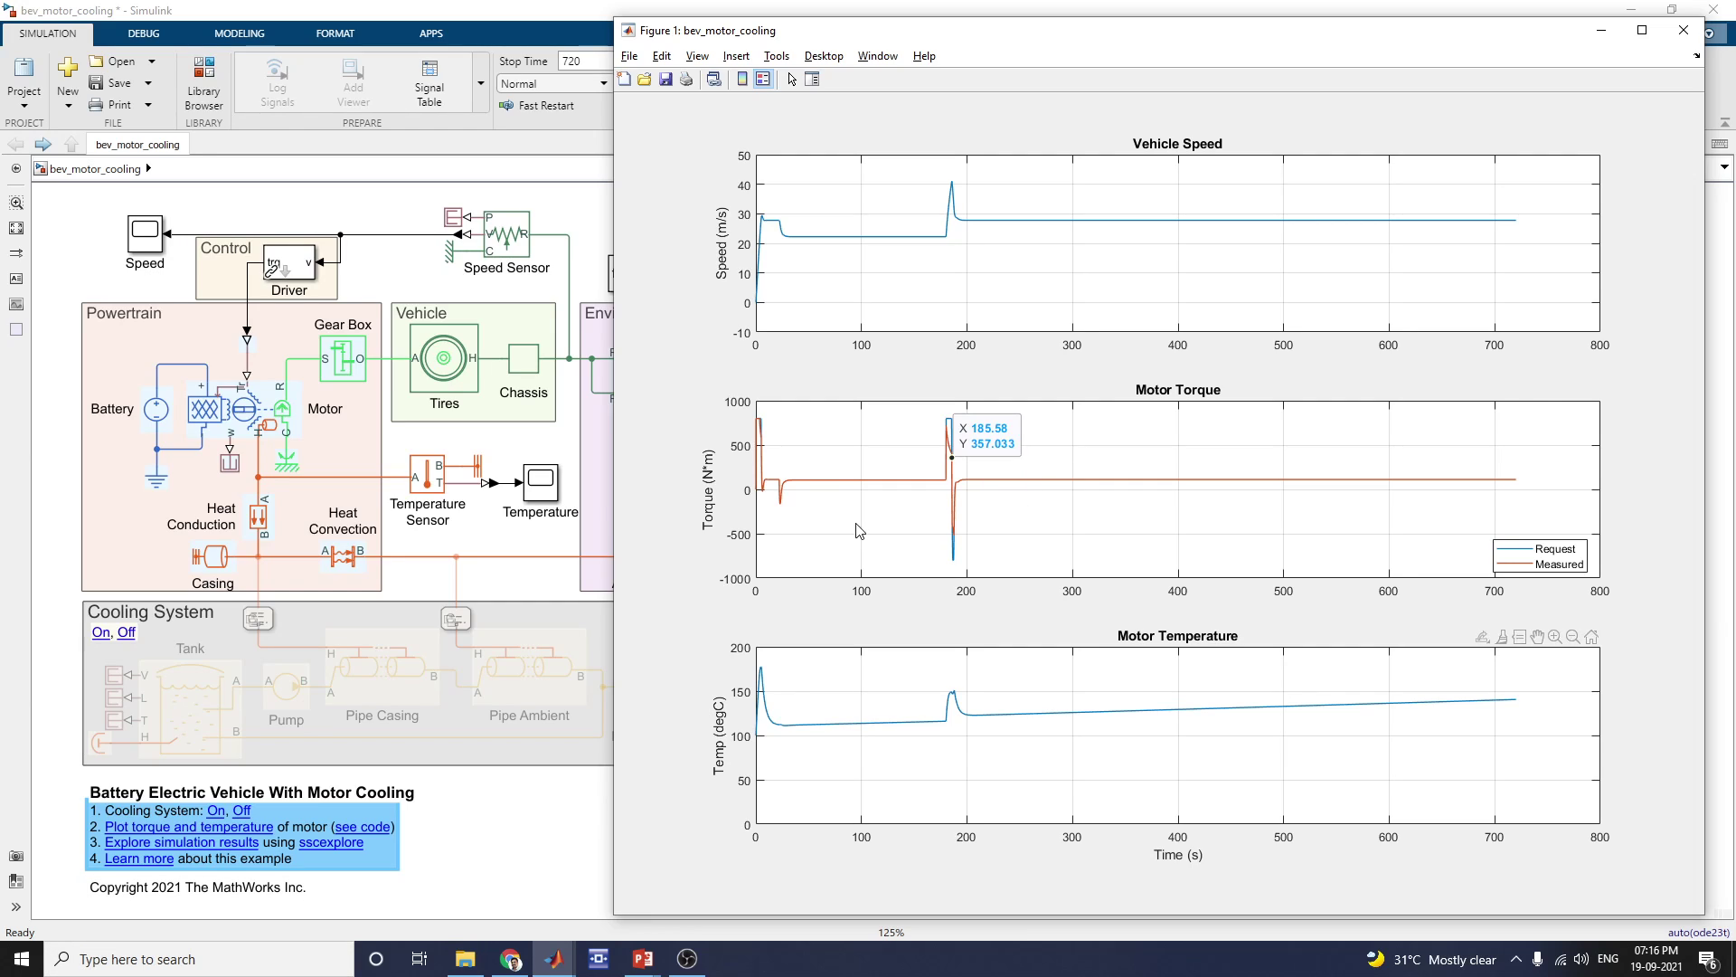
{"action": "left_click", "coordinate": [1684, 30]}
{"action": "left_click", "coordinate": [667, 735]}
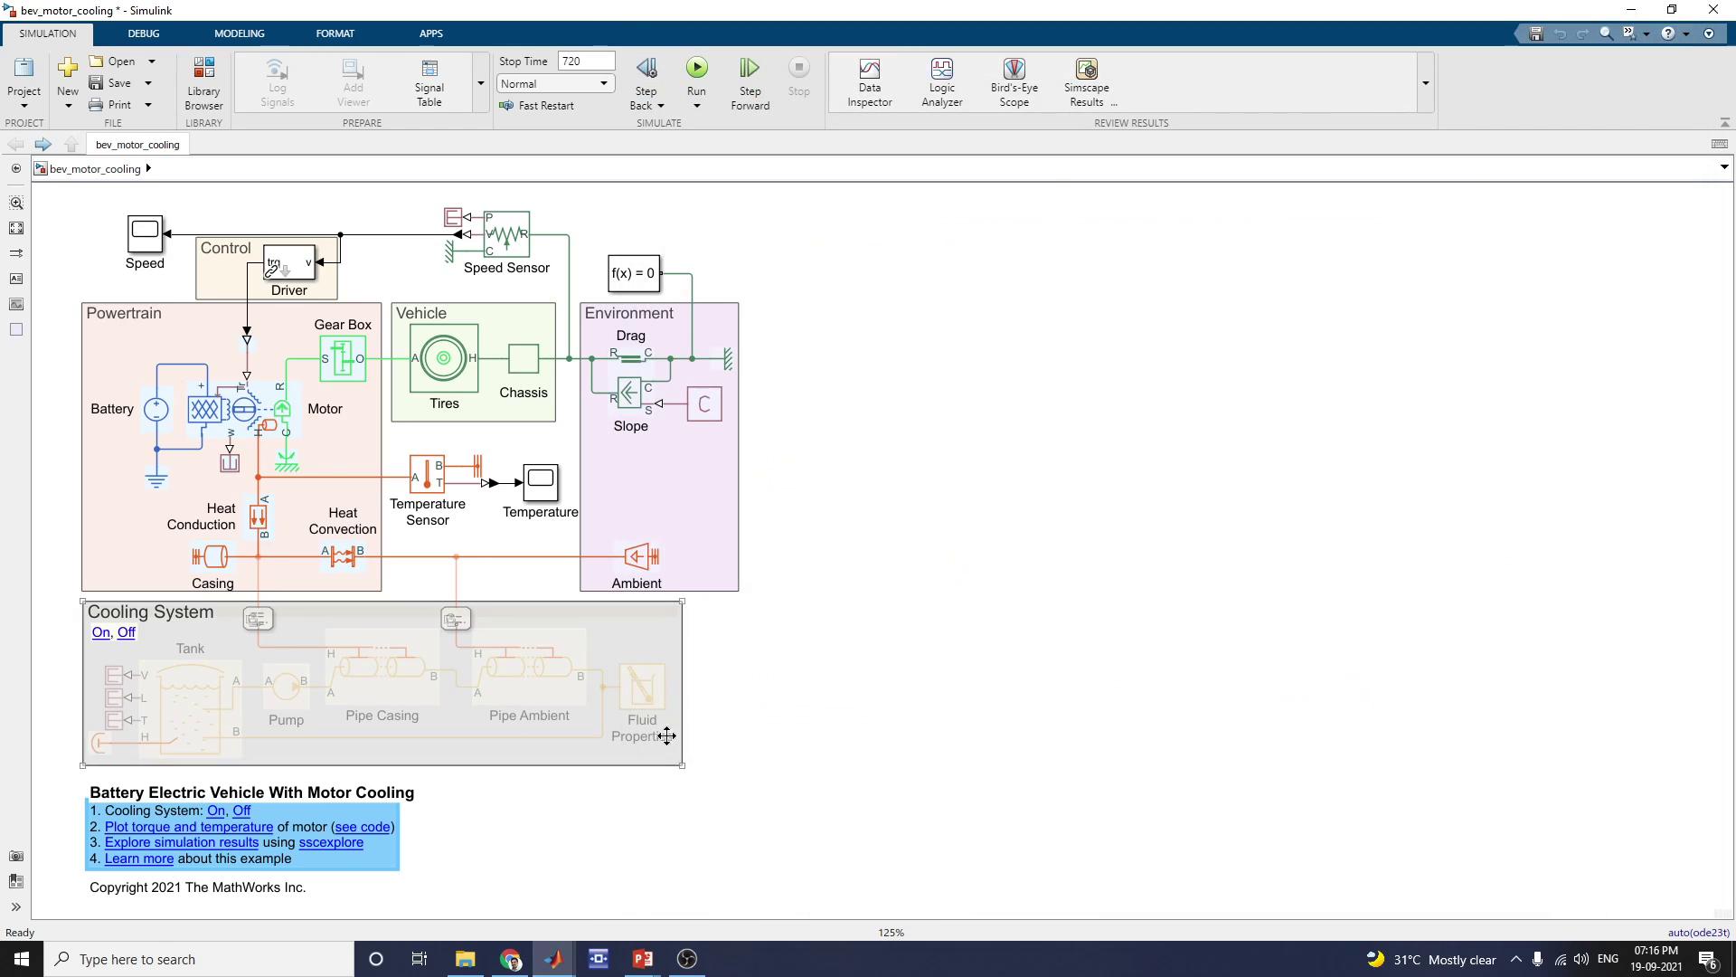
- Open the simulation results explorer and plot the logged data of the Temperature Sensor and Motor nodes
{"action": "left_click", "coordinate": [225, 853]}
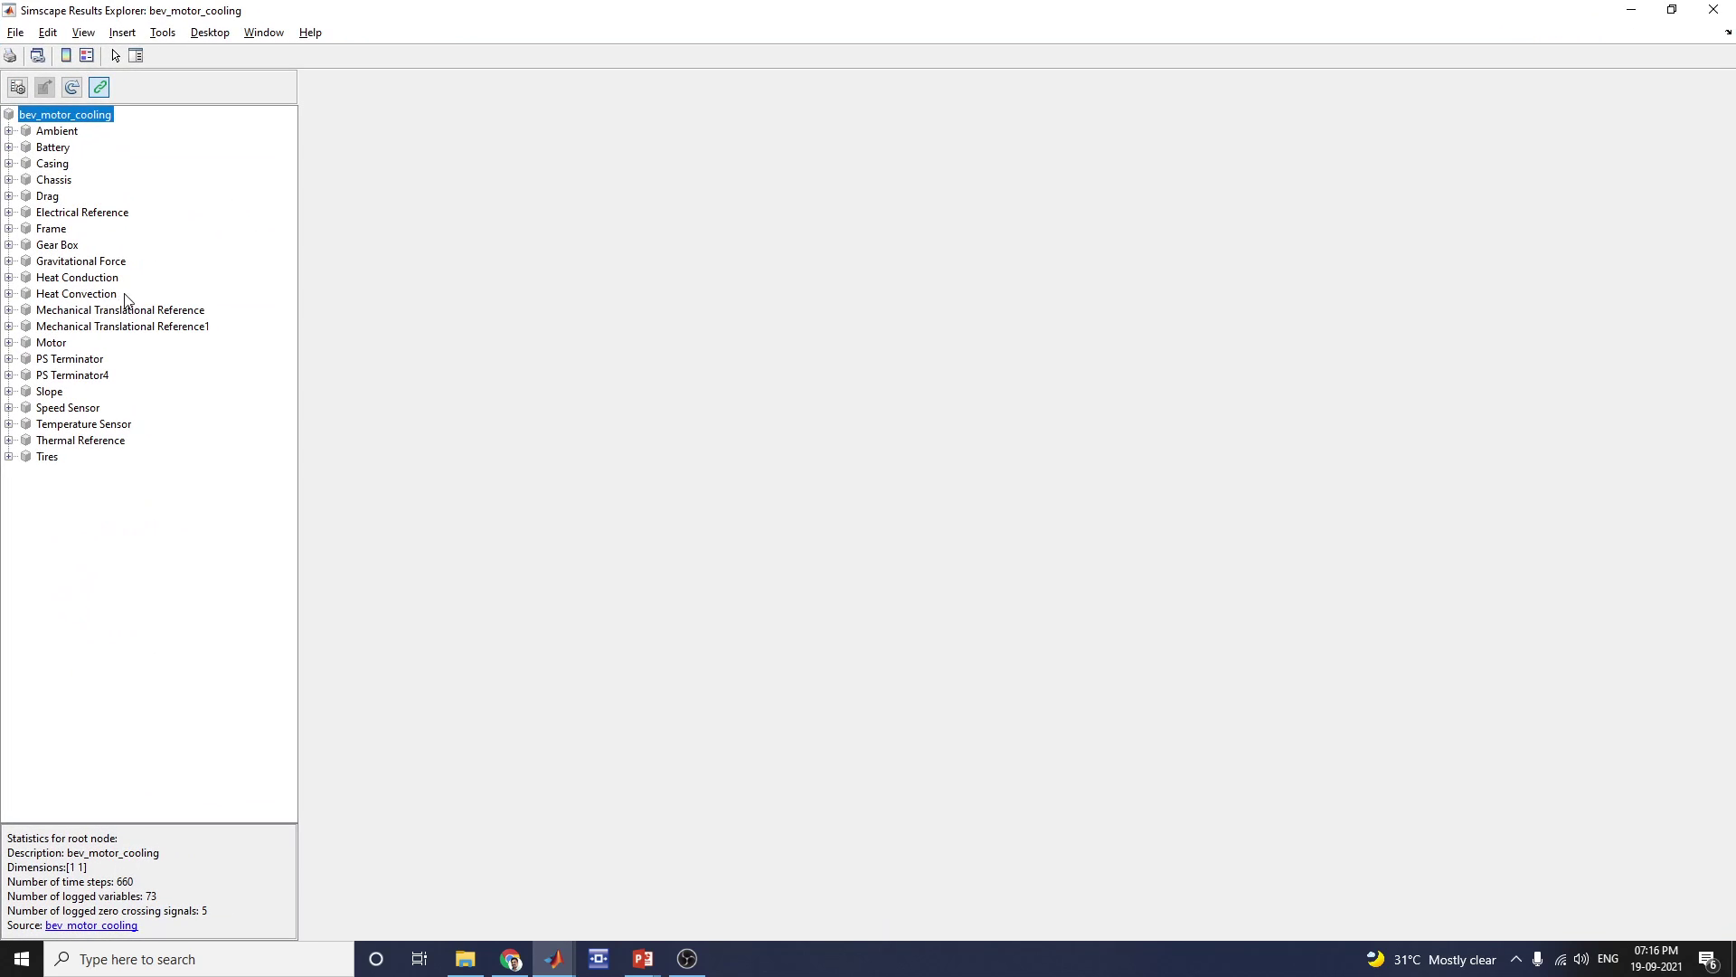
{"action": "left_click", "coordinate": [56, 429]}
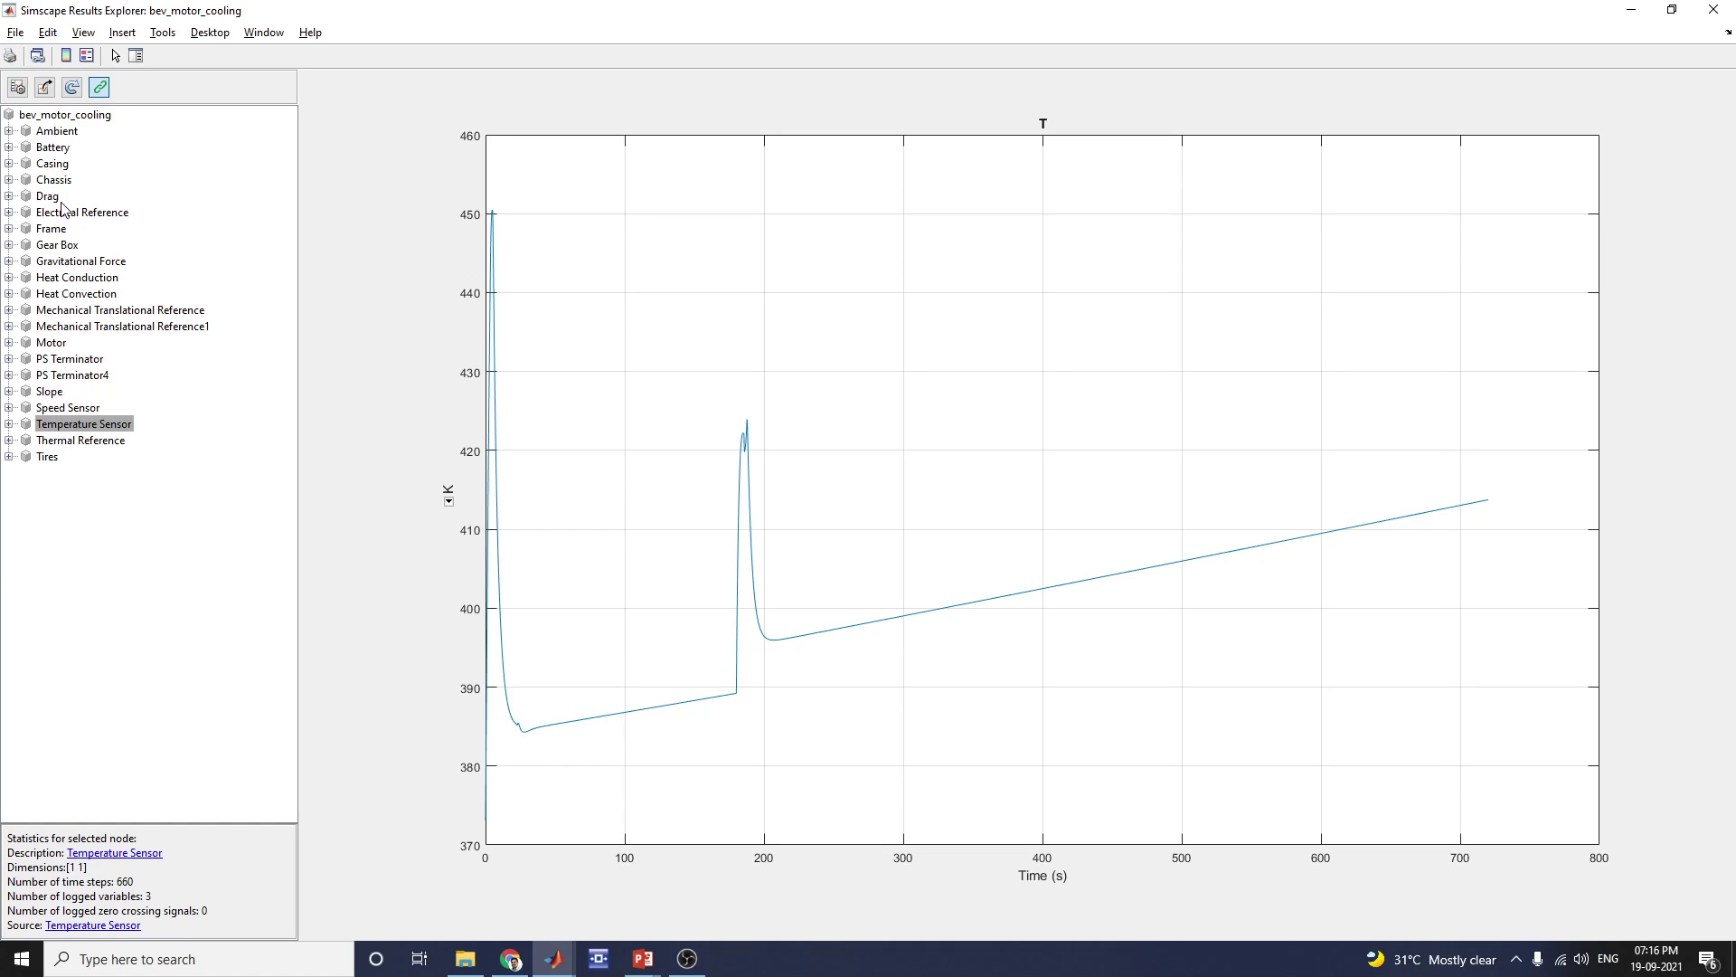
{"action": "left_click", "coordinate": [52, 344]}
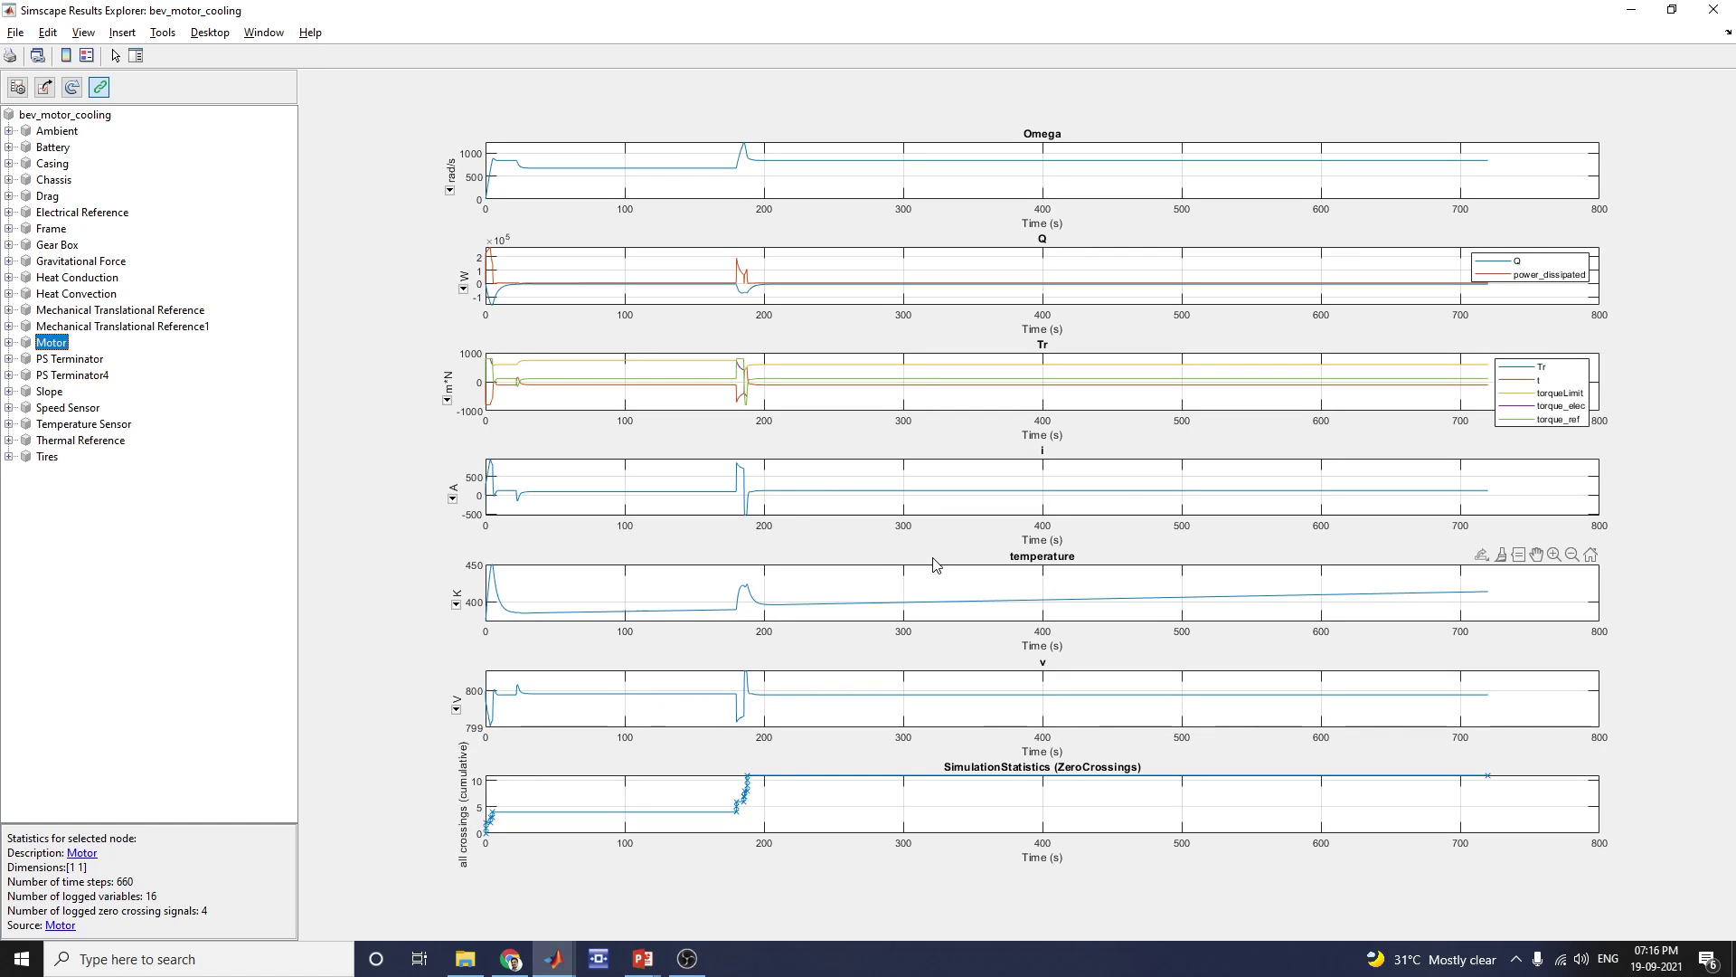
- Expand the Motor node, view its Omega, Q and port R rotational velocity w, and close the results explorer
{"action": "left_click", "coordinate": [8, 343]}
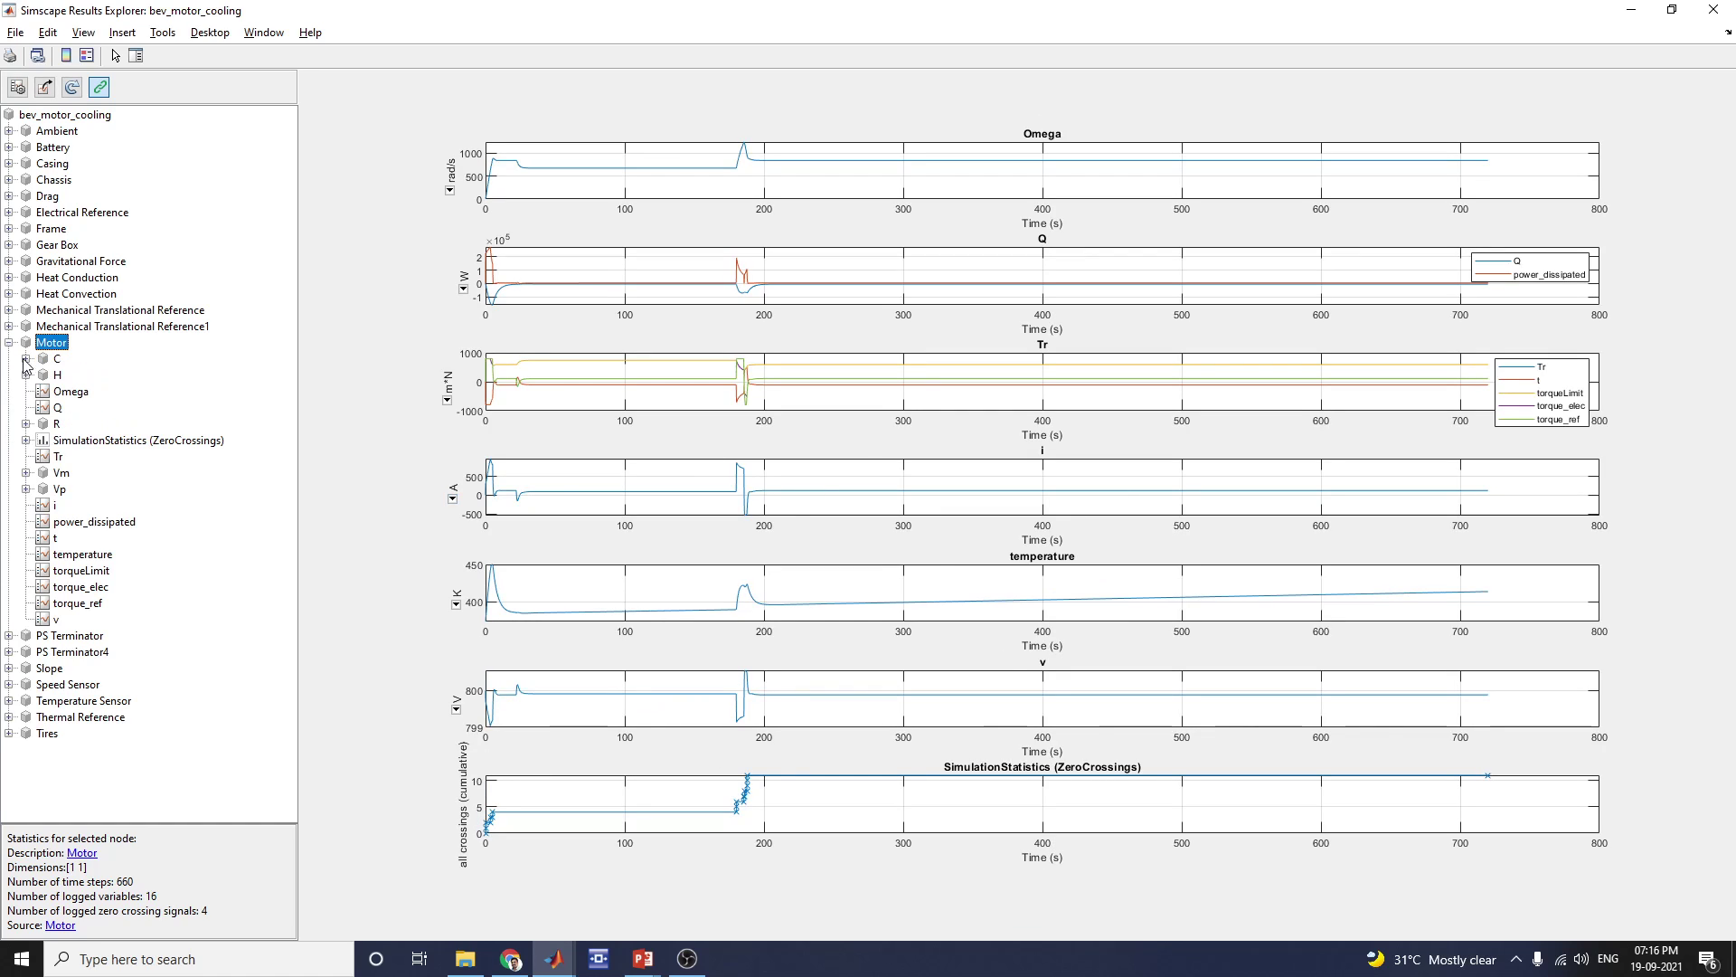
{"action": "left_click", "coordinate": [70, 398]}
{"action": "left_click", "coordinate": [57, 408]}
{"action": "left_click", "coordinate": [55, 424]}
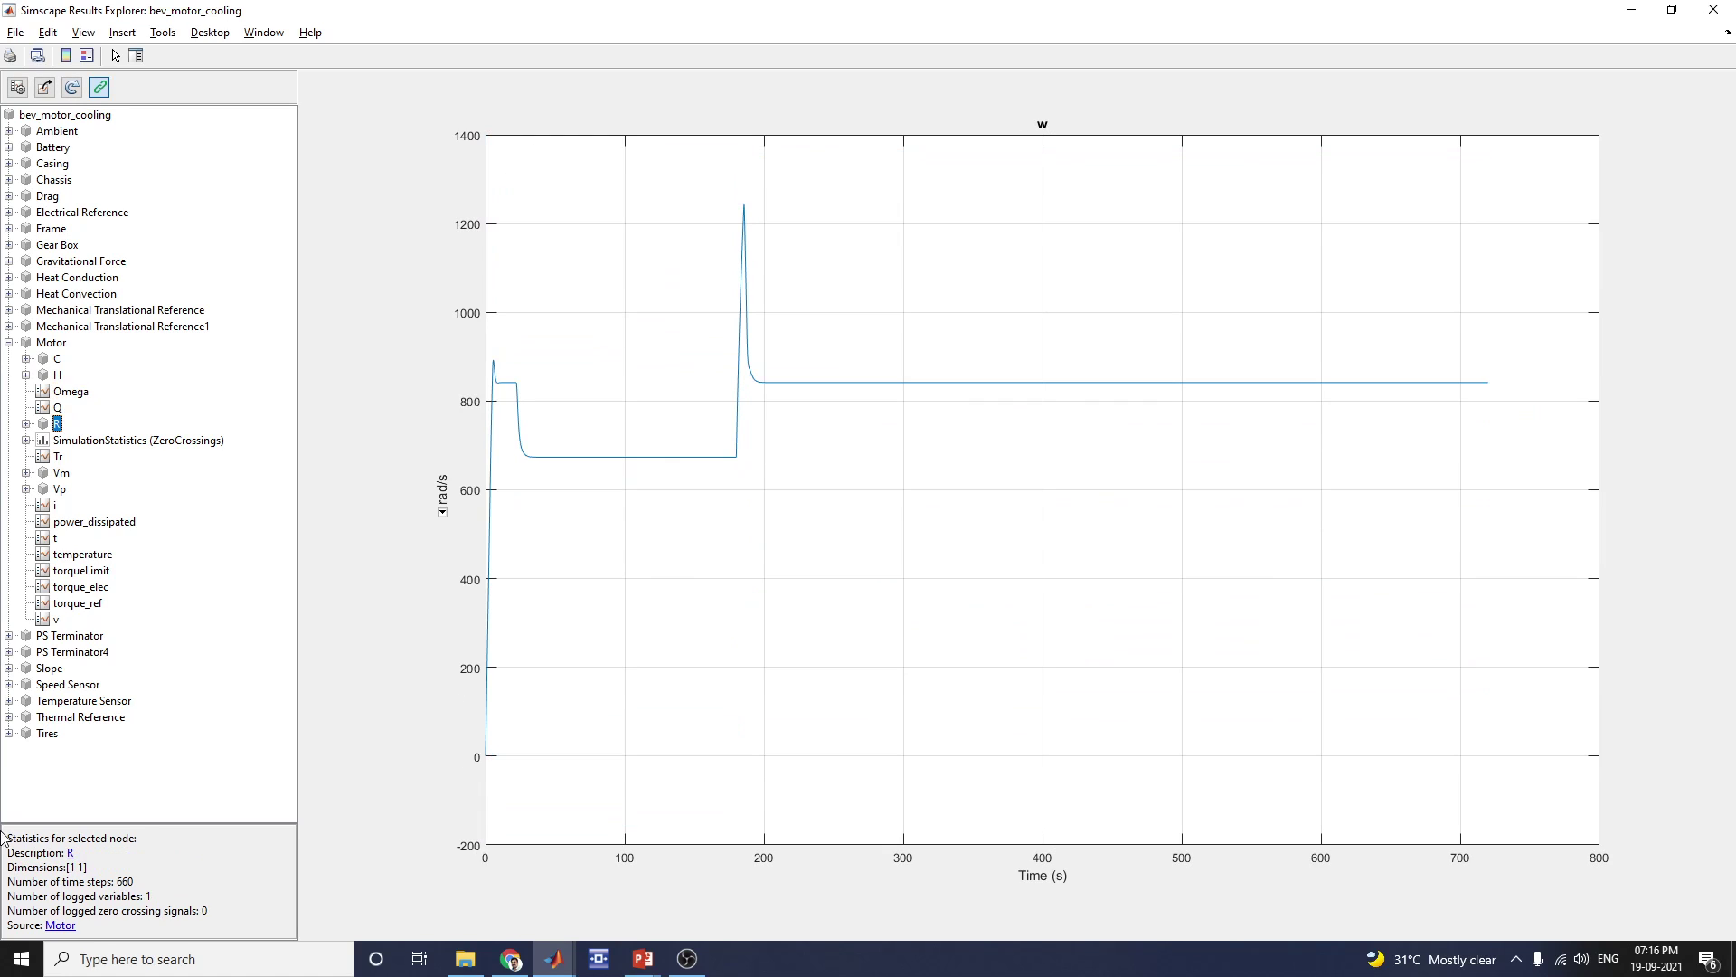
{"action": "left_click", "coordinate": [26, 424]}
{"action": "left_click", "coordinate": [70, 459]}
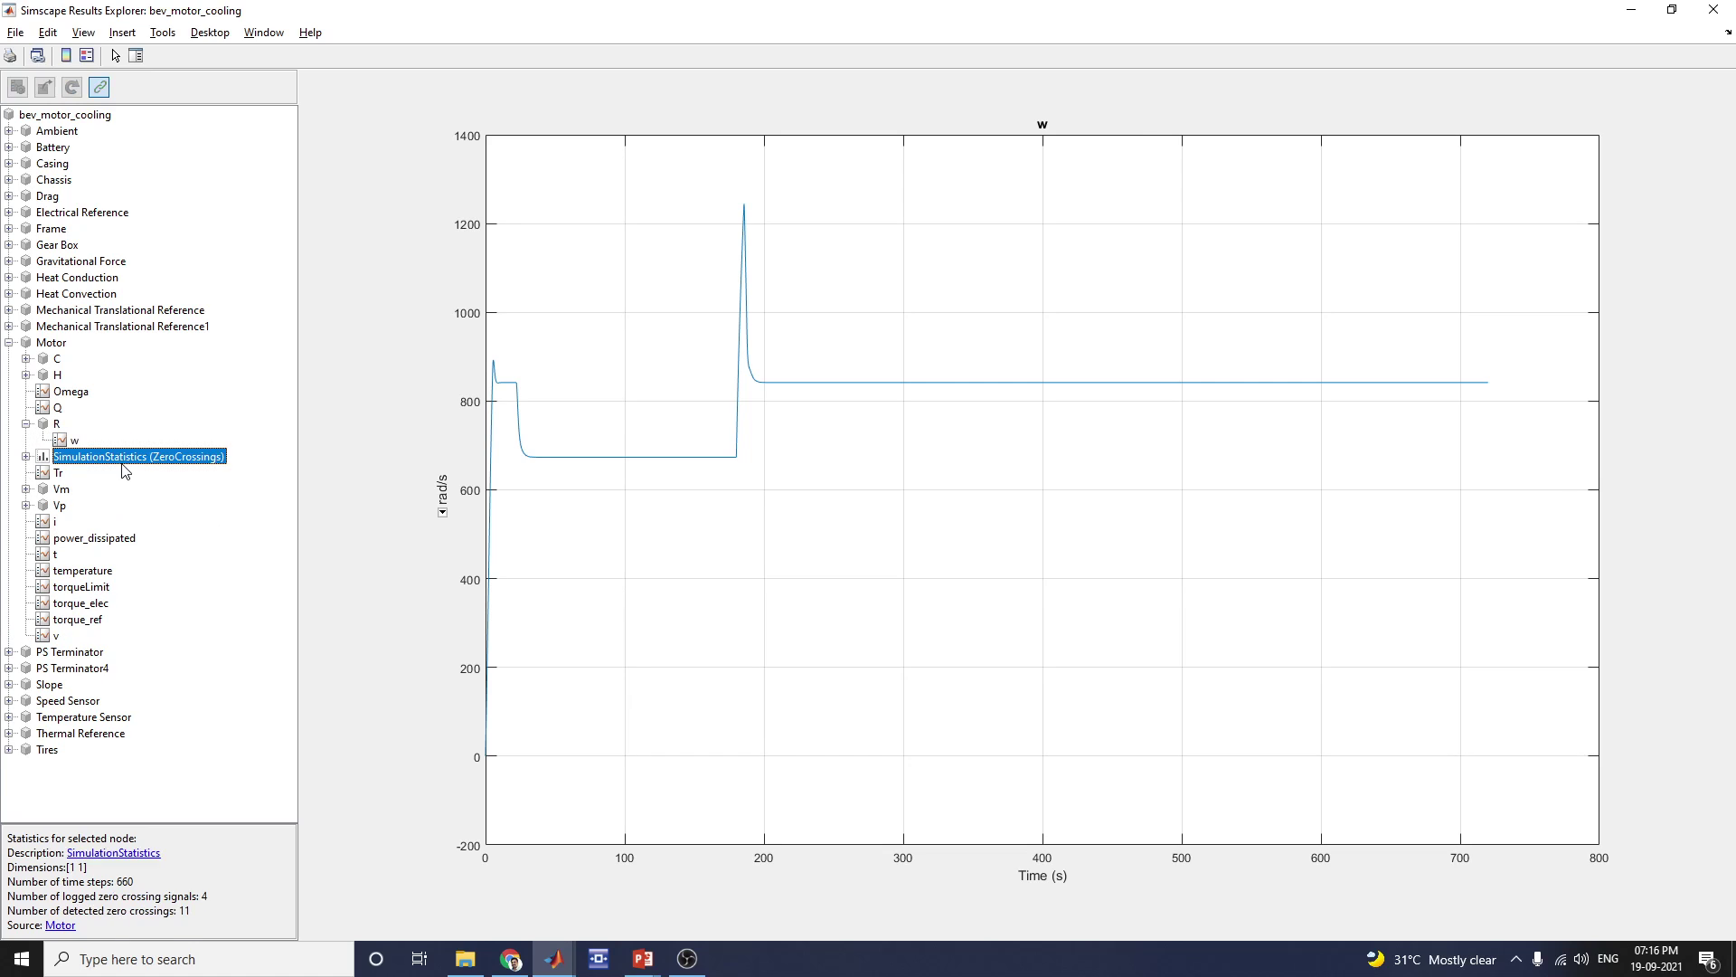
{"action": "left_click", "coordinate": [75, 441]}
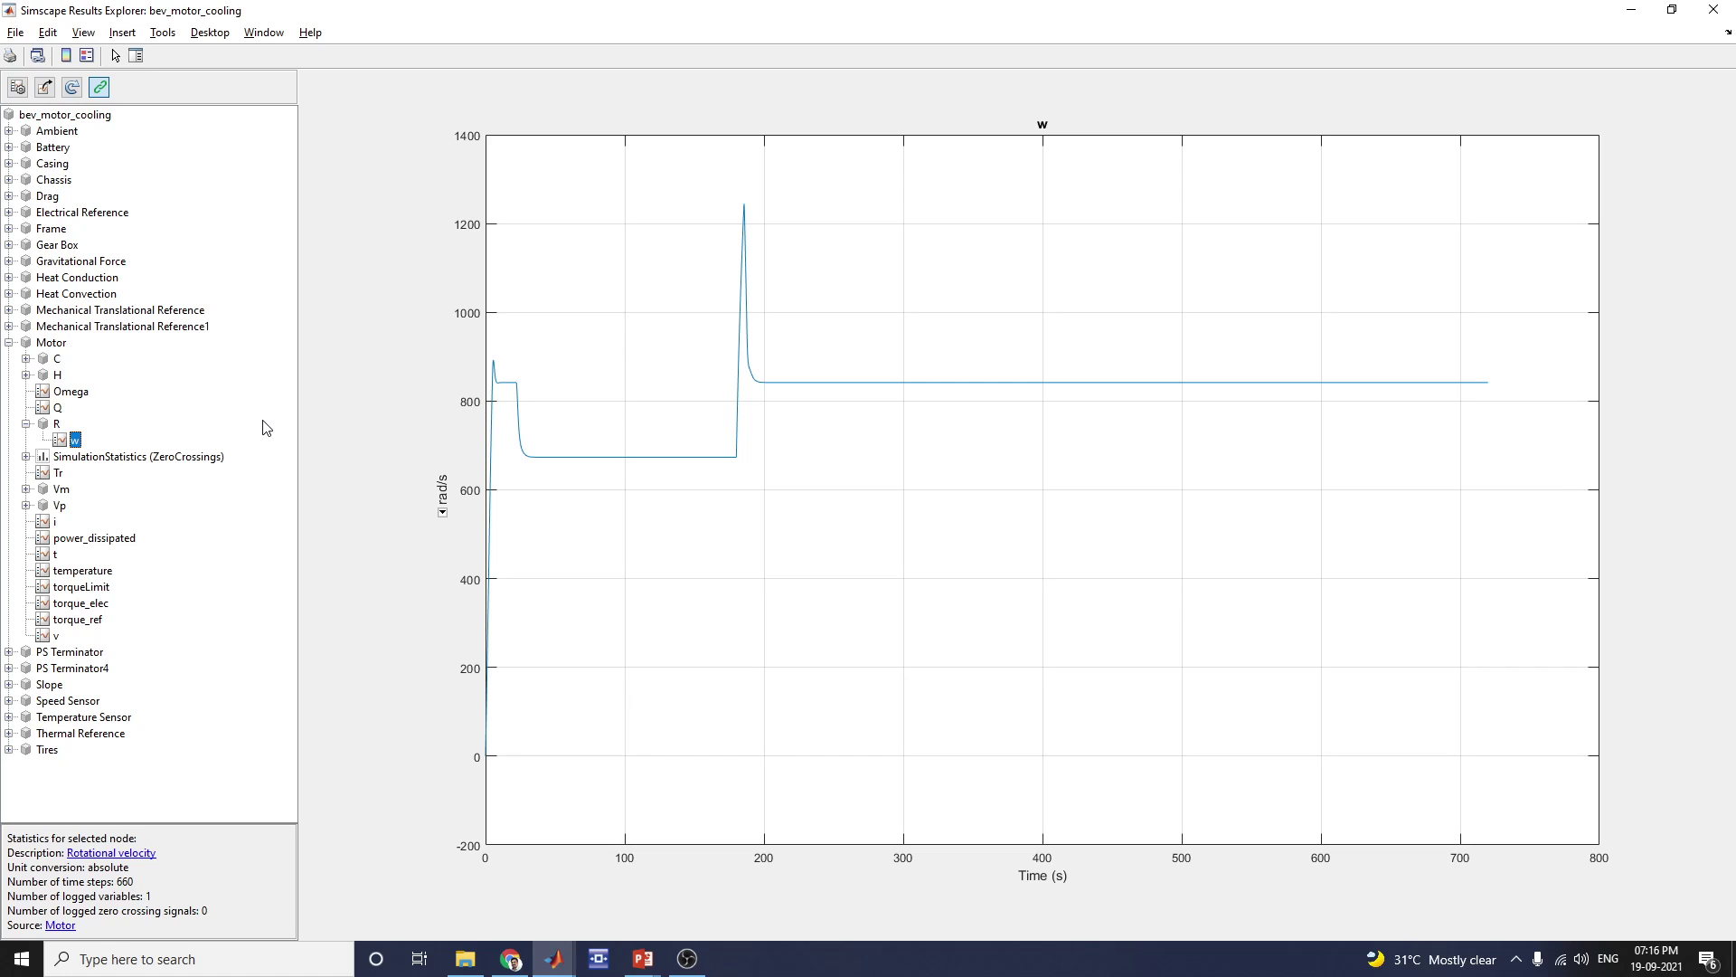
{"action": "left_click", "coordinate": [1722, 12]}
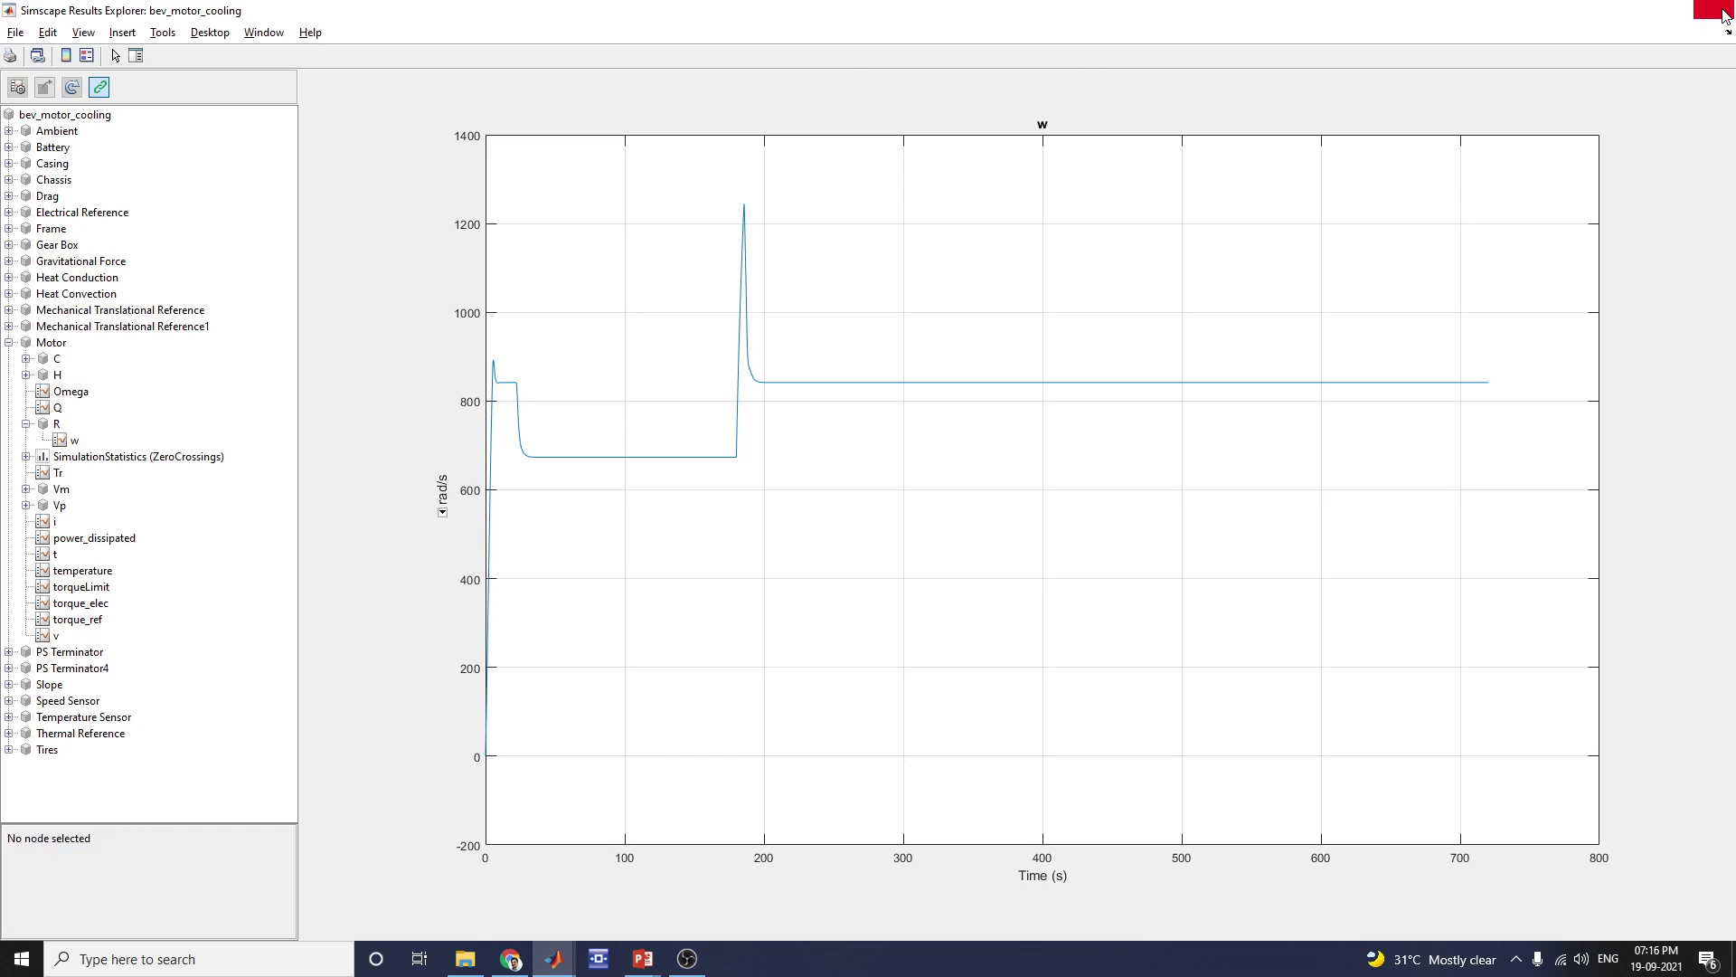